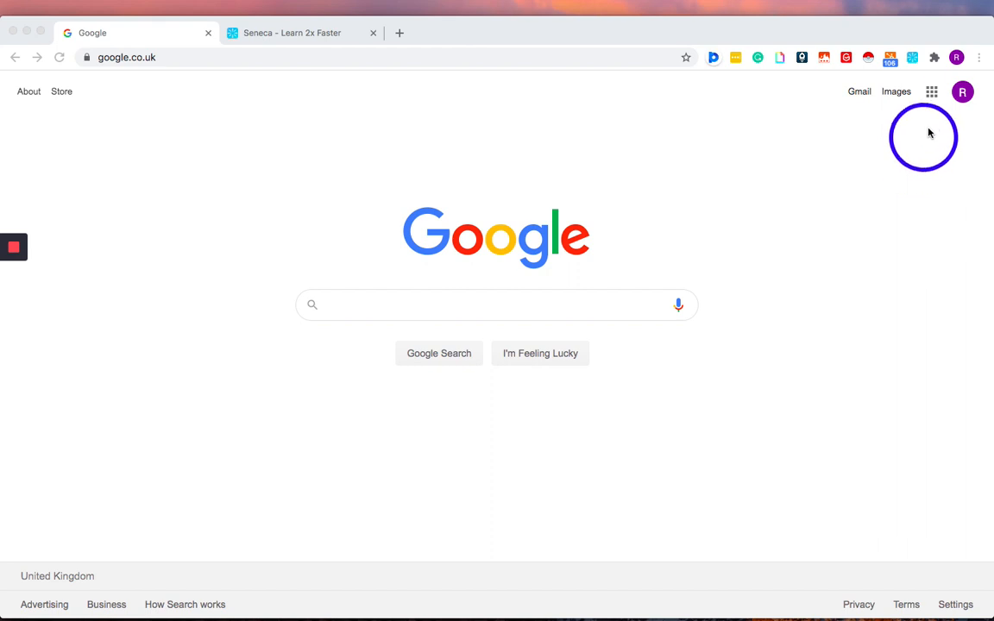
Step: Look through the list of Google apps to find Classroom
{"action": "left_click", "coordinate": [933, 96]}
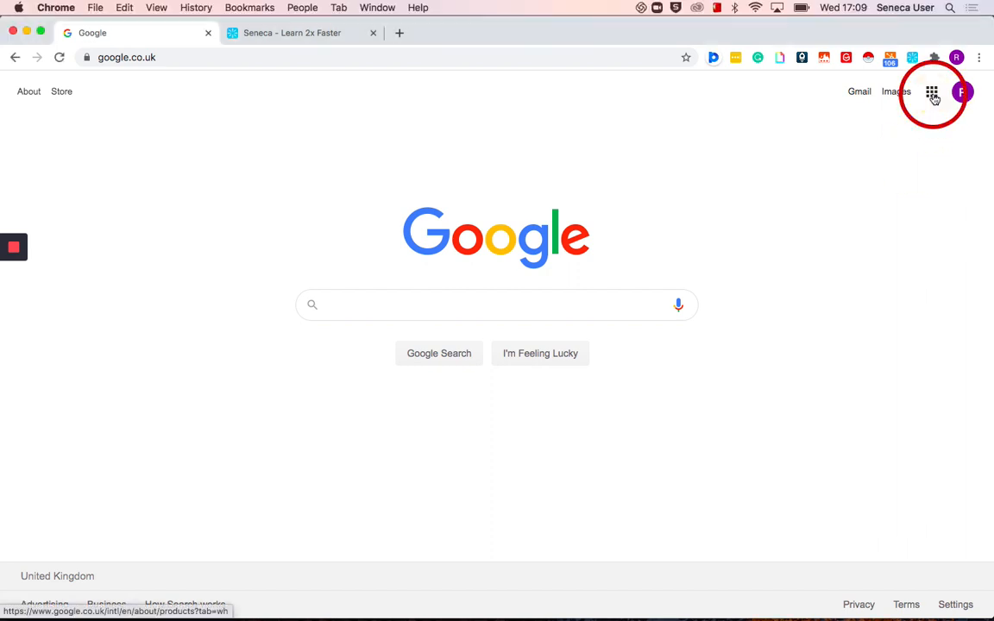
{"action": "scroll", "coordinate": [884, 223], "scroll_direction": "down", "scroll_amount": 5}
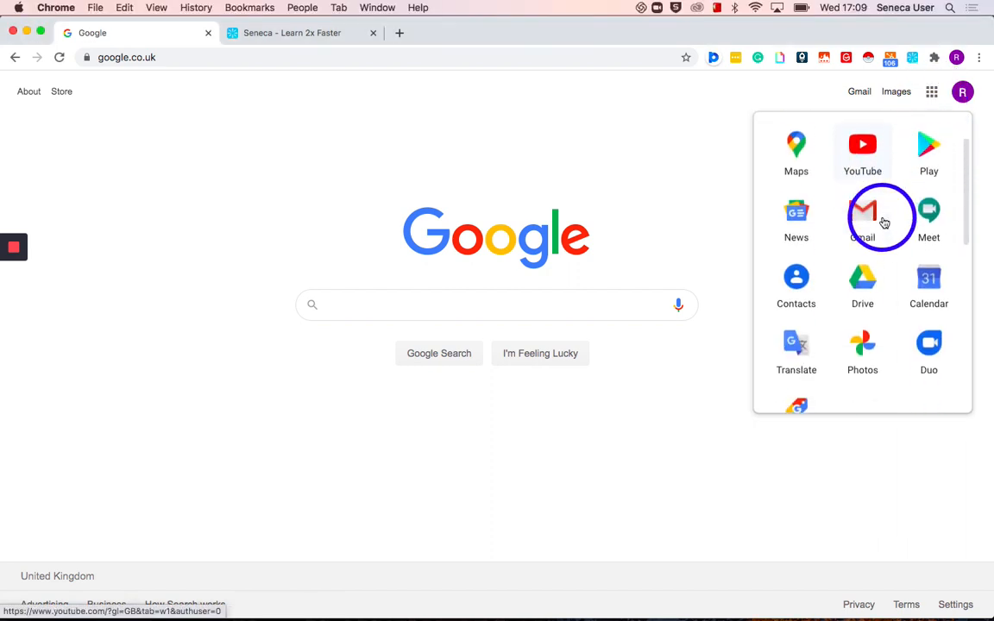
{"action": "scroll", "coordinate": [883, 223], "scroll_direction": "down", "scroll_amount": 6}
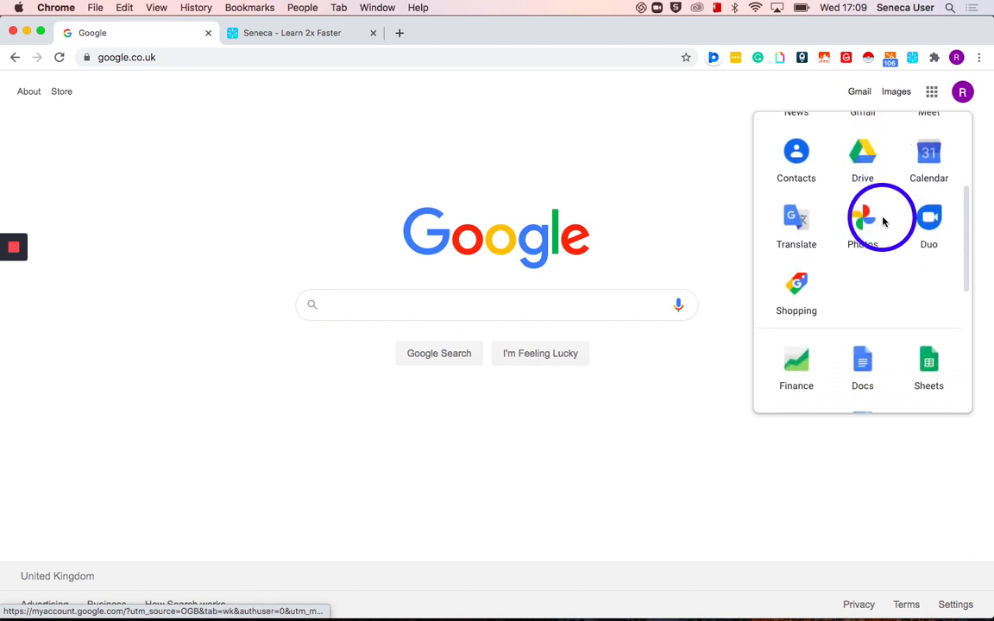
{"action": "scroll", "coordinate": [883, 223], "scroll_direction": "down", "scroll_amount": 5}
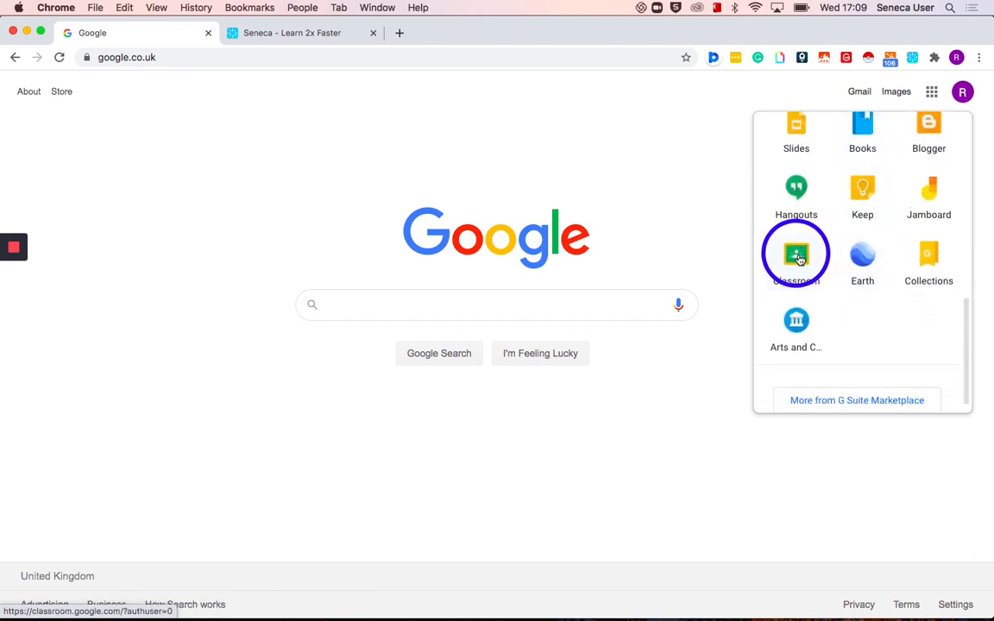
Step: Go to classroom.google.com
{"action": "left_click", "coordinate": [339, 59]}
{"action": "type", "text": "cla"}
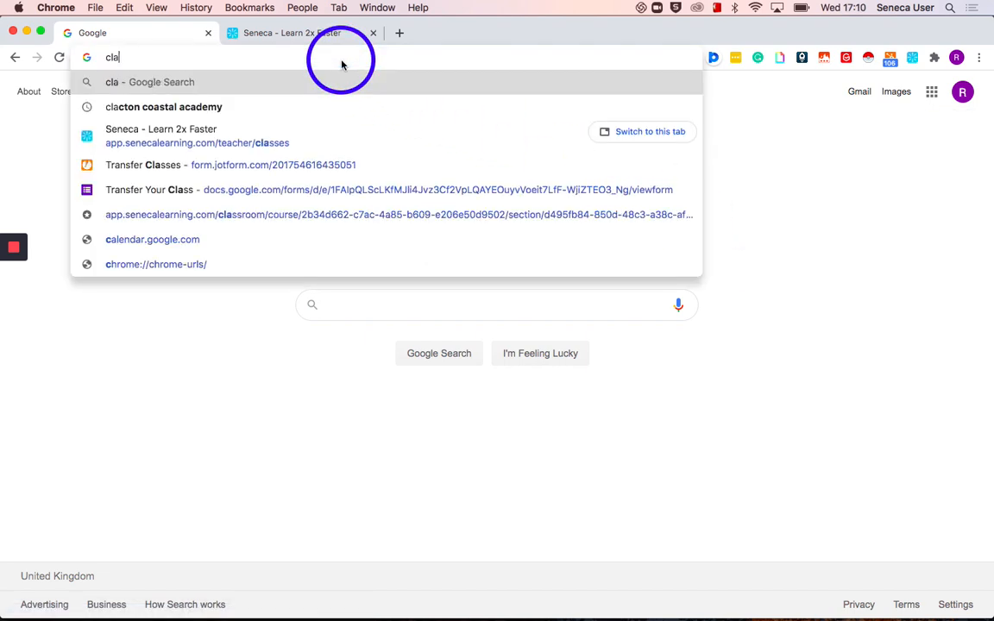
{"action": "type", "text": "ssroom"}
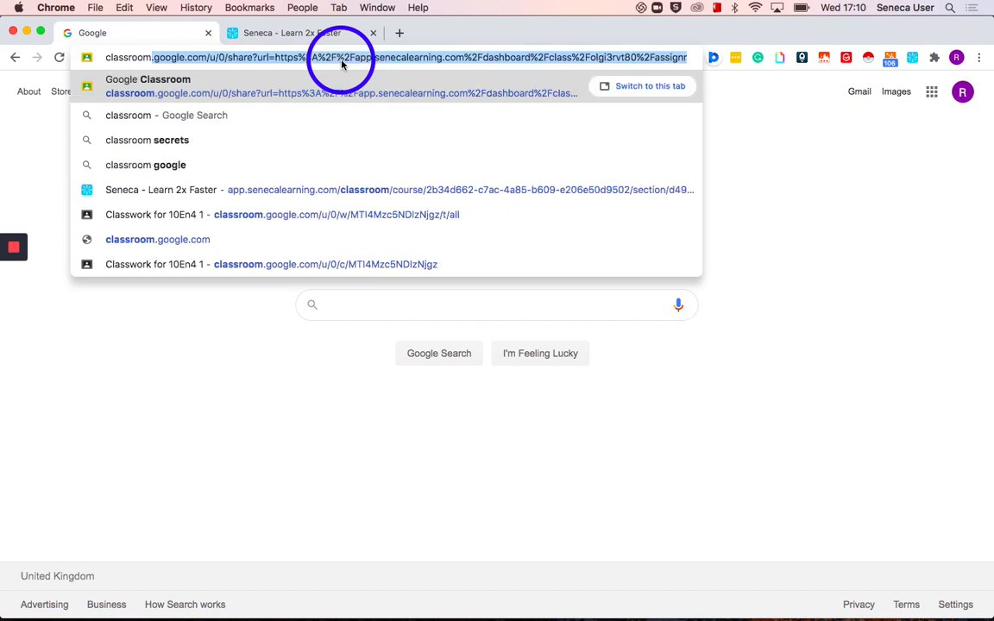
{"action": "type", "text": ".goog"}
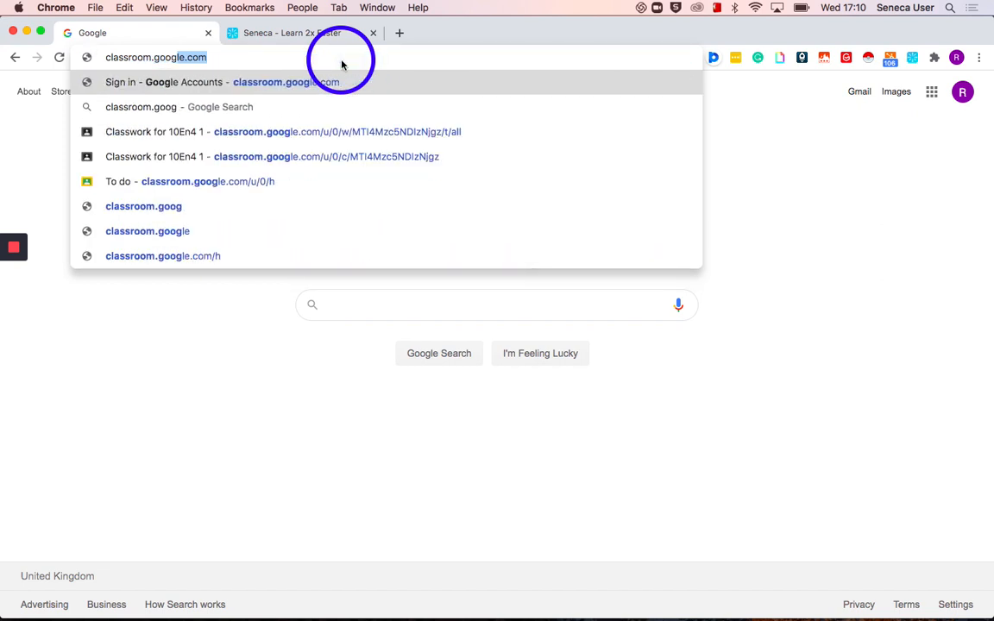
{"action": "key", "text": "Return"}
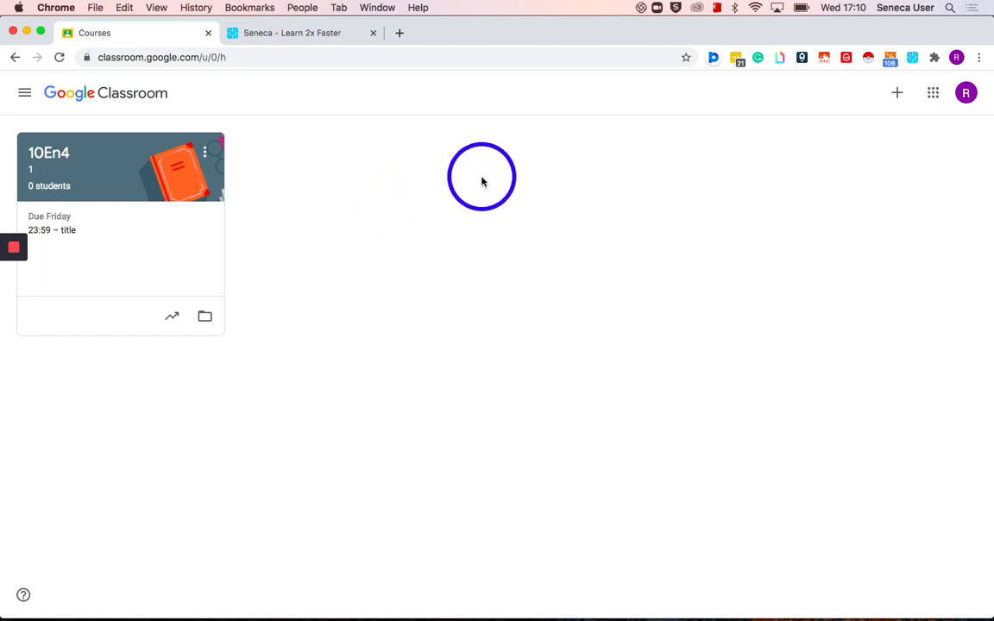
Step: Start creating a new class and accept the notice about not using Classroom at a school or university with students
{"action": "left_click", "coordinate": [897, 95]}
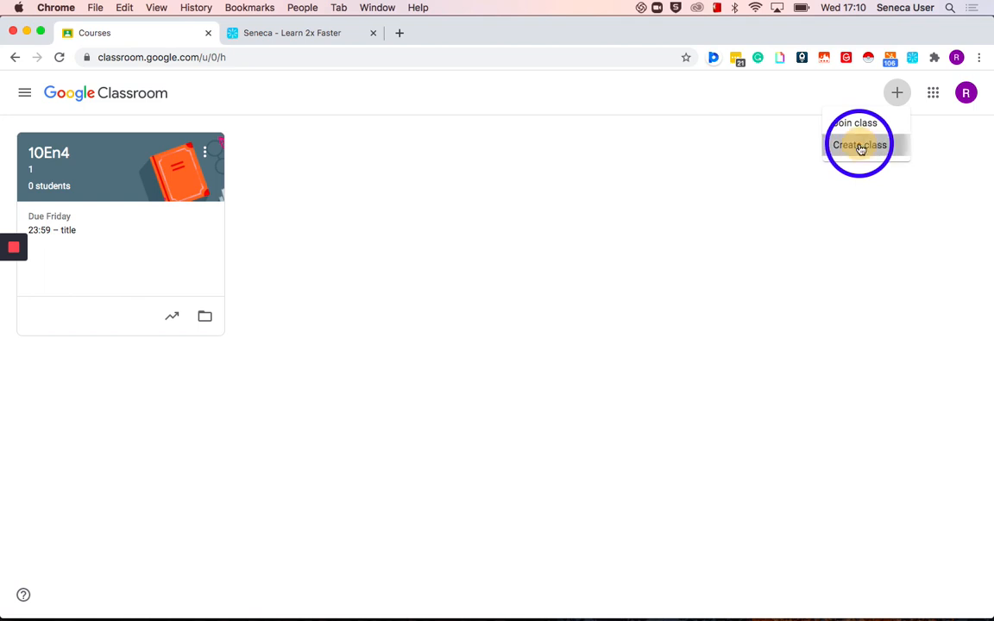
{"action": "left_click", "coordinate": [860, 148]}
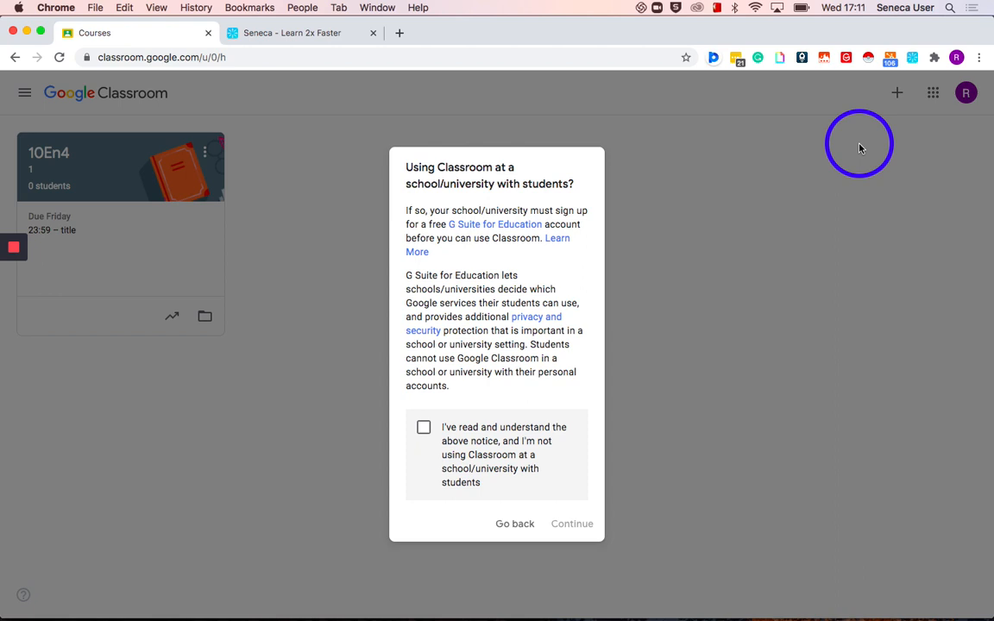
{"action": "left_click", "coordinate": [424, 429]}
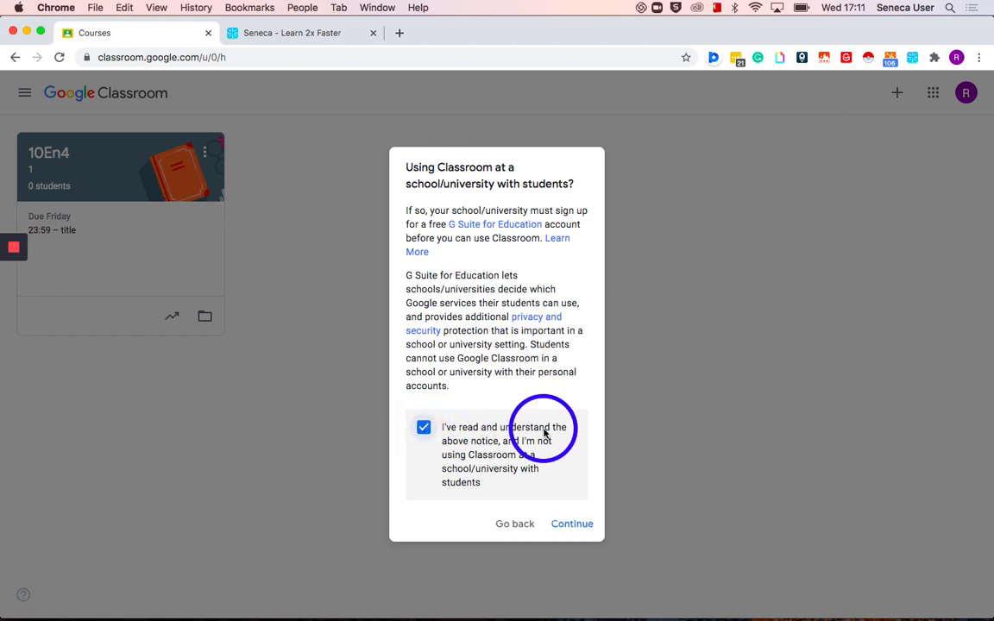
{"action": "left_click", "coordinate": [570, 525]}
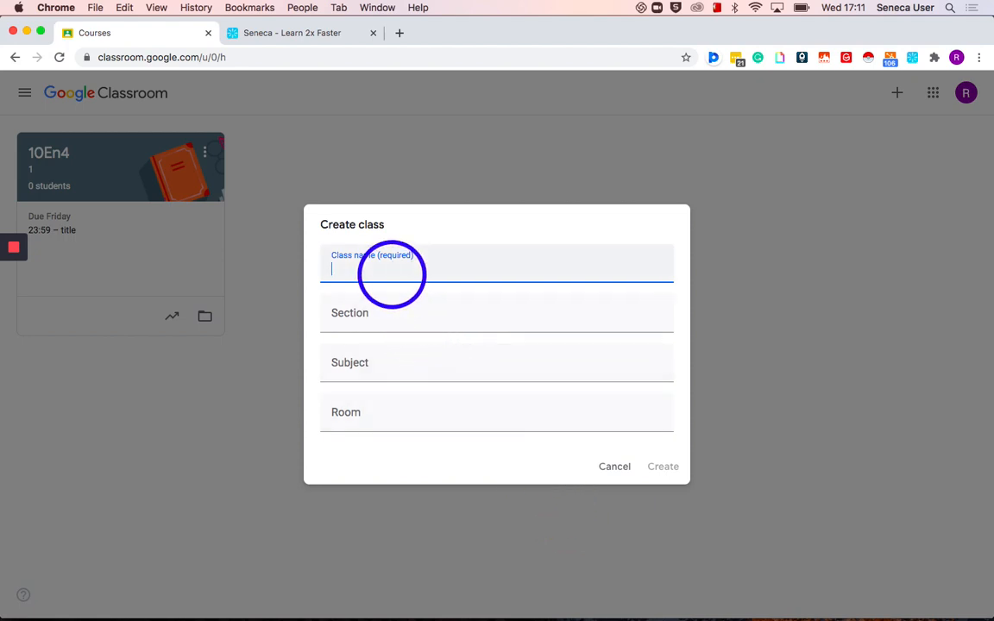
Step: Name the new class 9Ma4 and set its section to 5
{"action": "type", "text": "9Ma4"}
{"action": "left_click", "coordinate": [371, 317]}
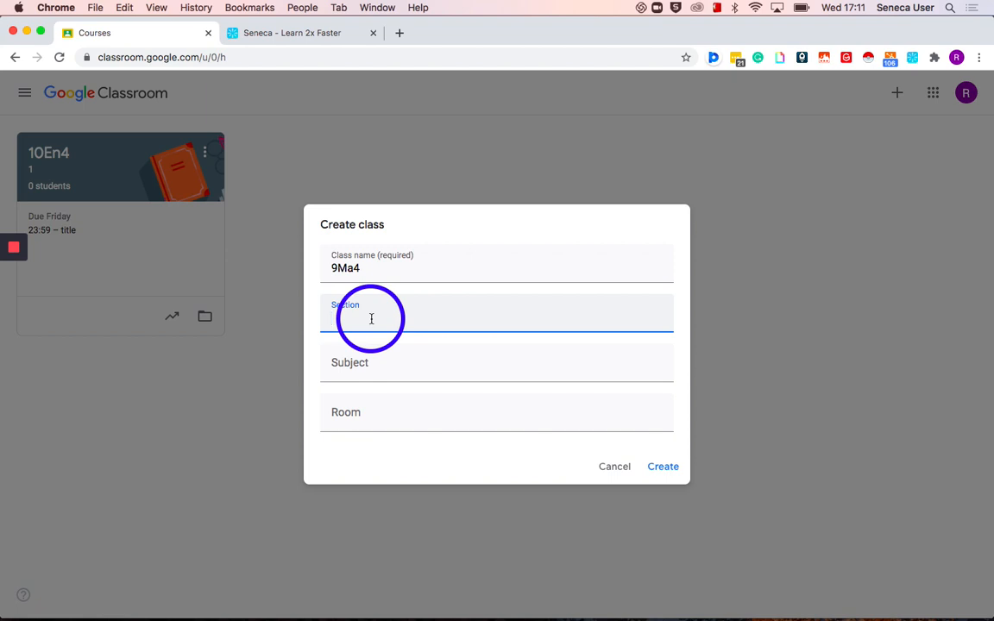
{"action": "type", "text": "5"}
Step: Set the class subject to the suggested Mathematics (Maths)
{"action": "left_click", "coordinate": [370, 361]}
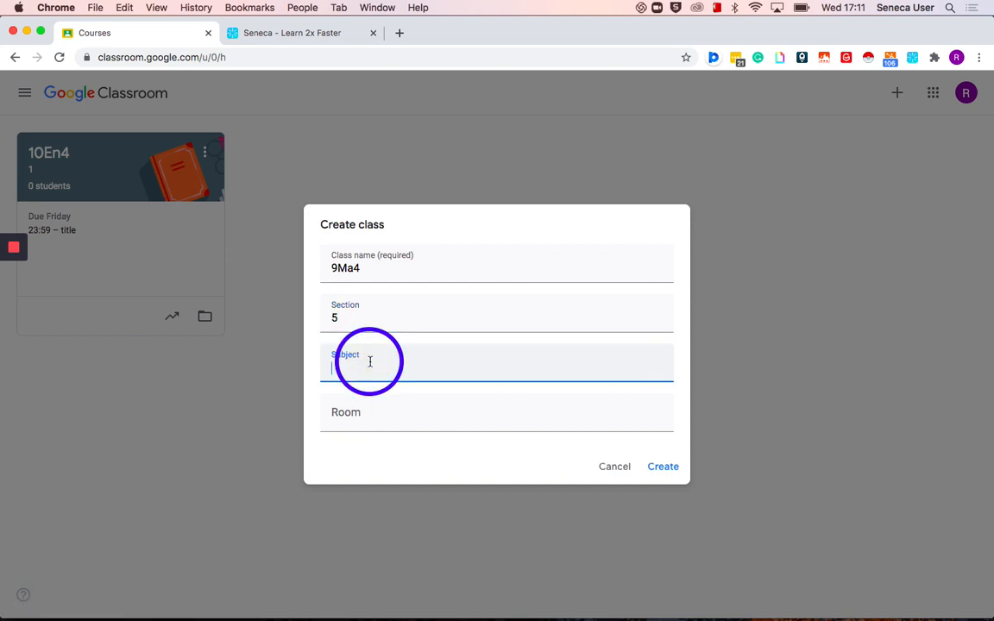
{"action": "type", "text": "MAths"}
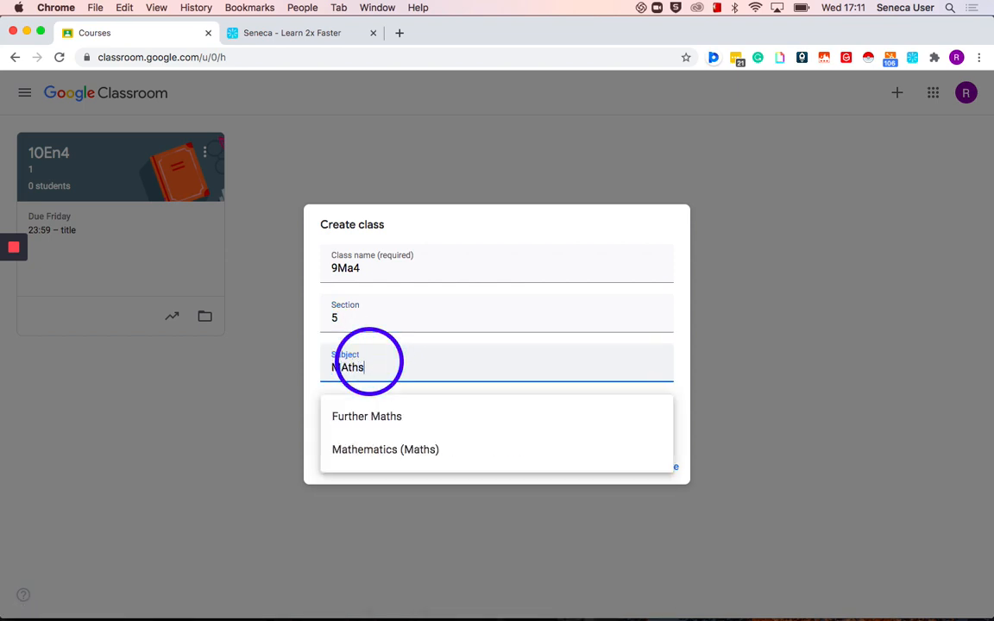
{"action": "key", "text": "BackSpace"}
{"action": "key", "text": "BackSpace"}
{"action": "key", "text": "BackSpace"}
{"action": "key", "text": "BackSpace"}
{"action": "type", "text": "aths"}
{"action": "left_click", "coordinate": [385, 449]}
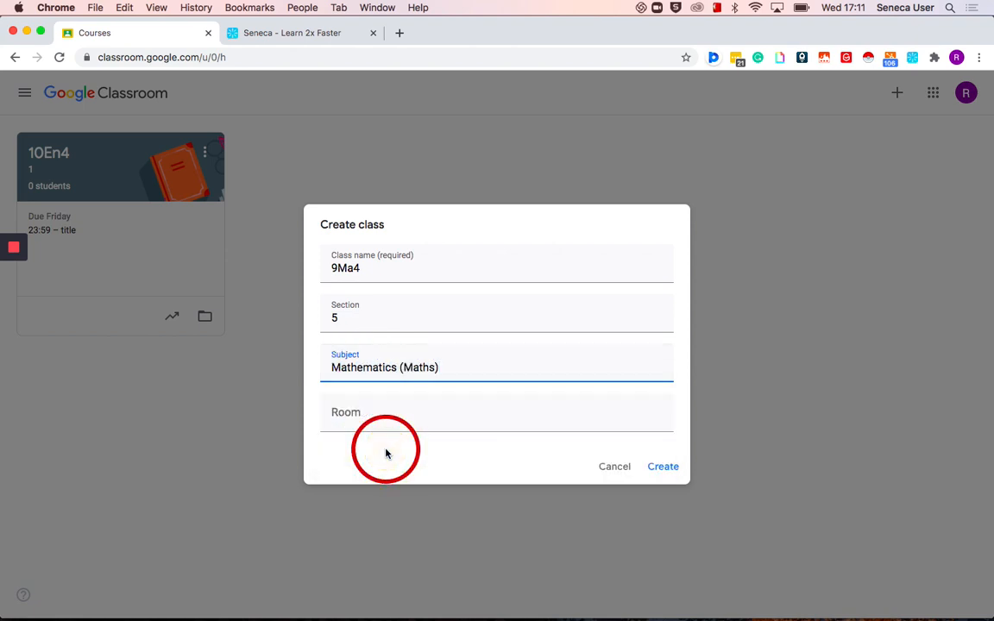
Step: Create the class with room 2.05 and dismiss the introductory tips about announcements
{"action": "left_click", "coordinate": [349, 417]}
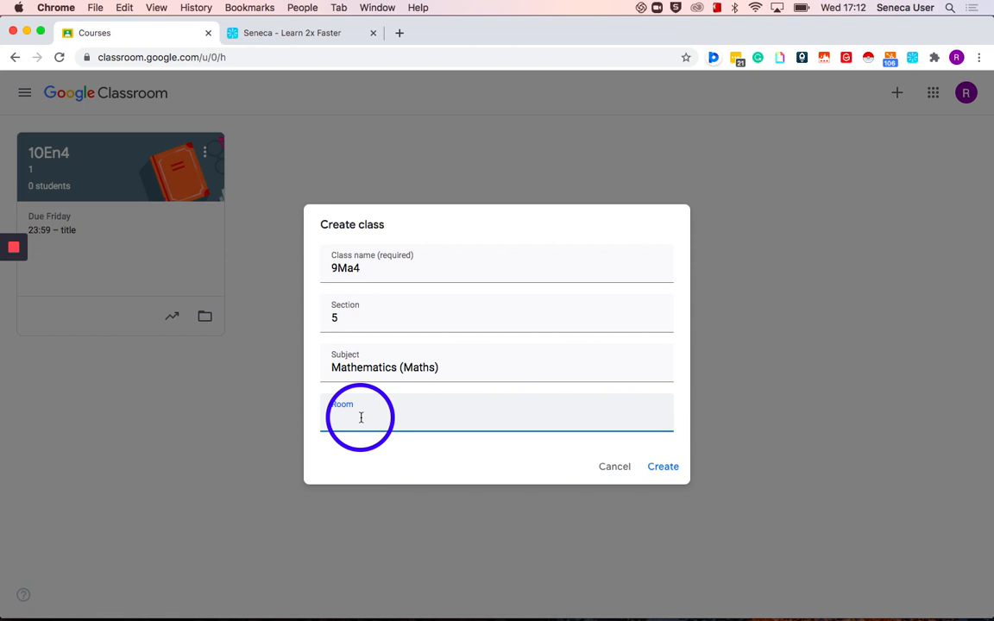
{"action": "type", "text": "2.05"}
{"action": "left_click", "coordinate": [664, 468]}
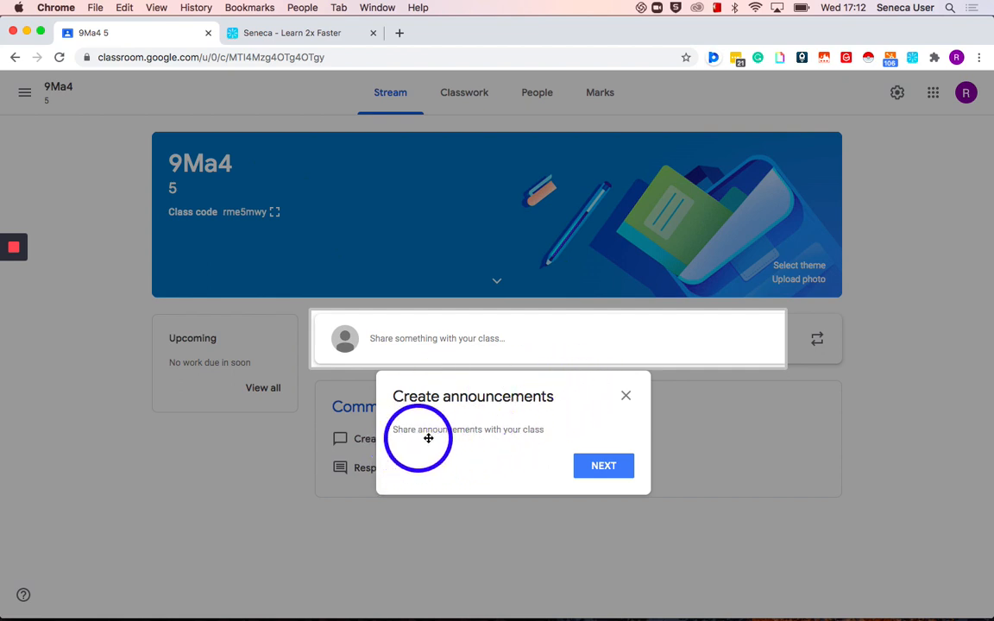
{"action": "left_click", "coordinate": [604, 467]}
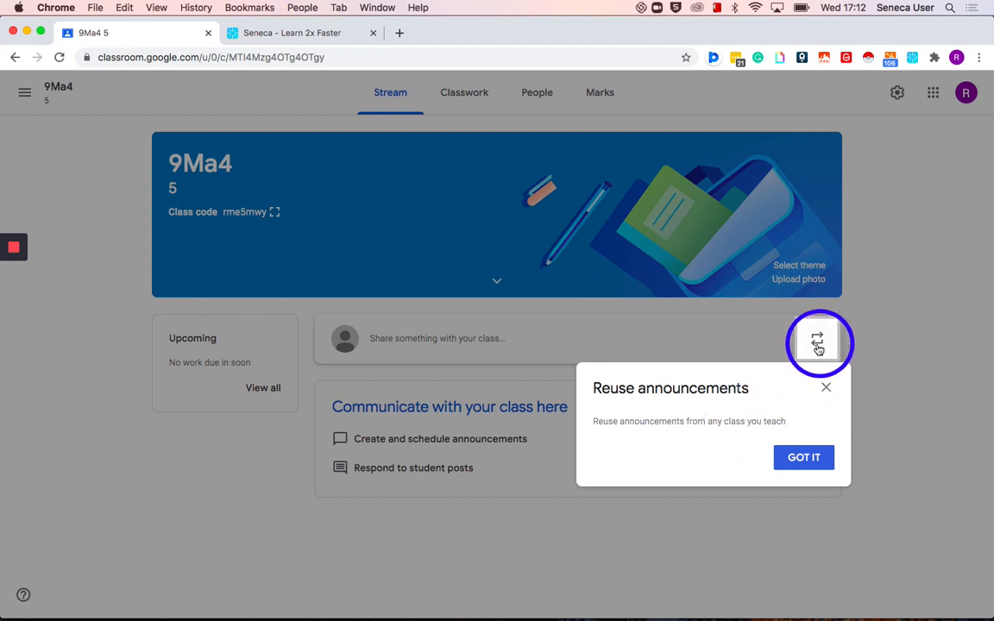
{"action": "left_click", "coordinate": [803, 459]}
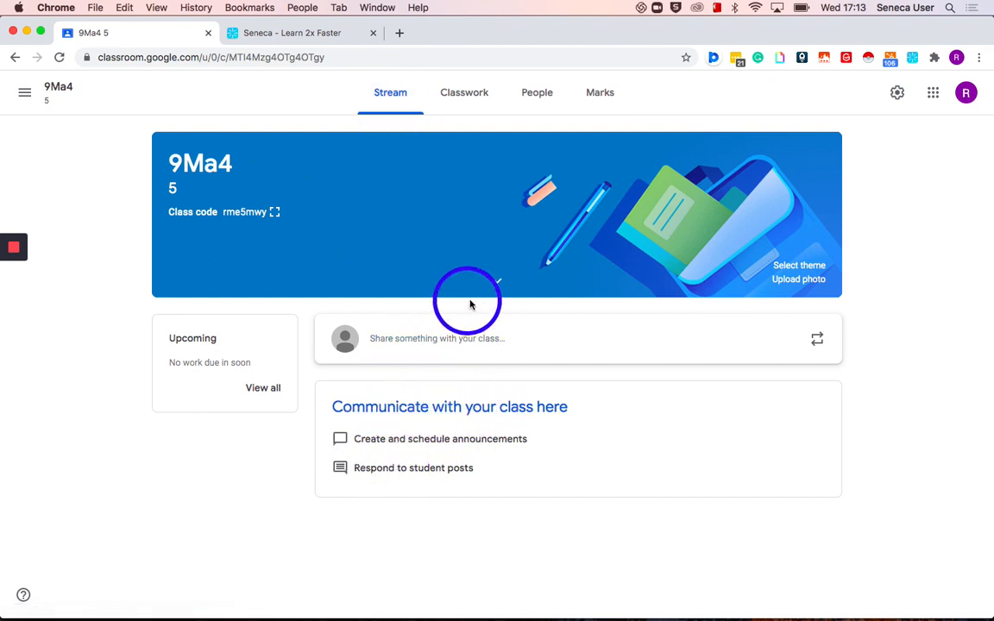
Step: View the Classwork, People and Marks pages of class 9Ma4
{"action": "left_click", "coordinate": [470, 104]}
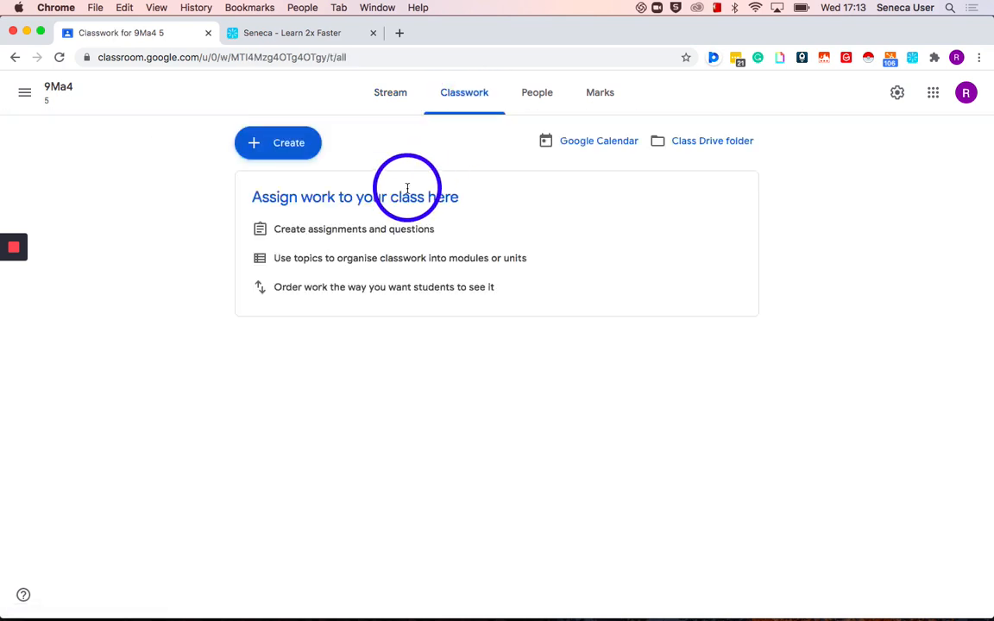
{"action": "left_click", "coordinate": [542, 96]}
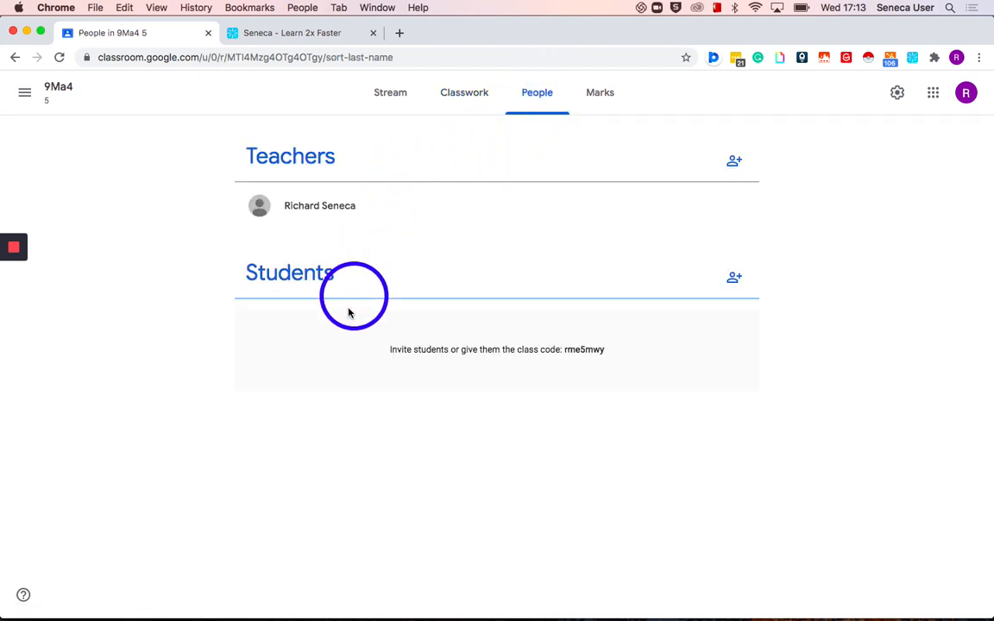
{"action": "left_click", "coordinate": [602, 98]}
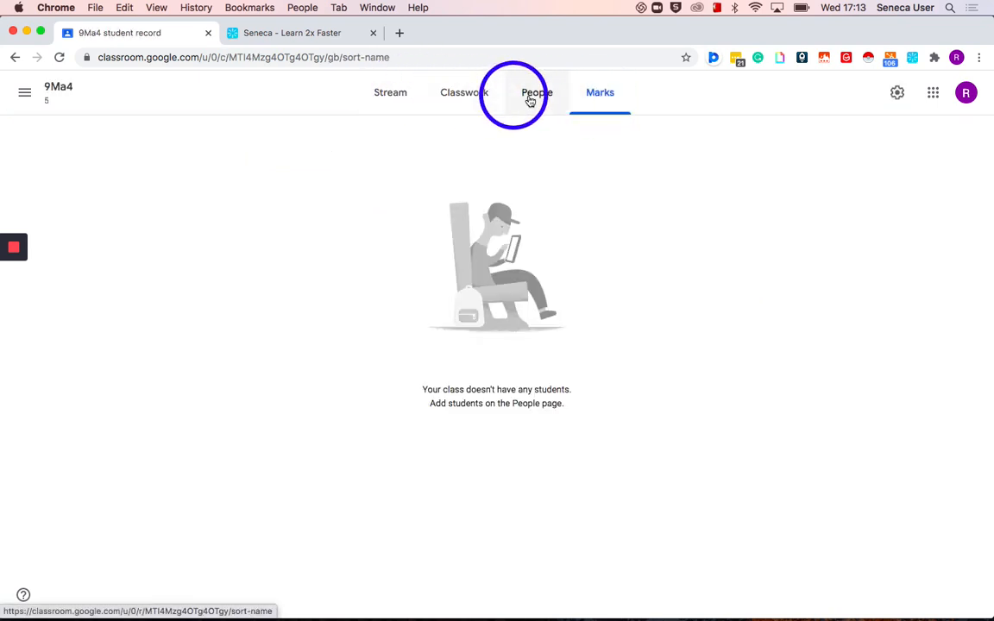
Step: Return to the class stream and start a new announcement to share with the class
{"action": "left_click", "coordinate": [402, 95]}
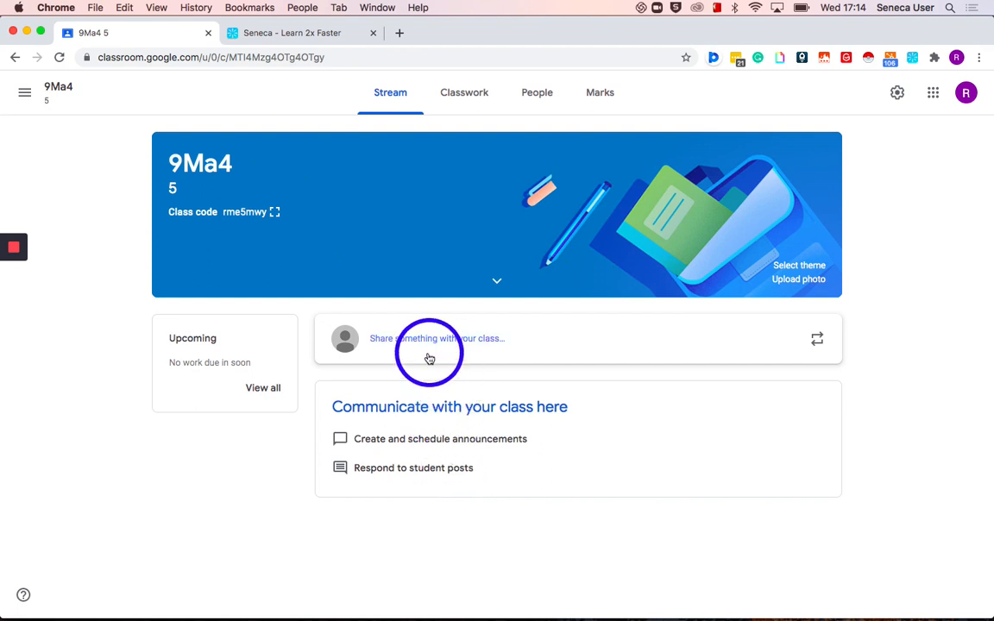
{"action": "left_click", "coordinate": [403, 345]}
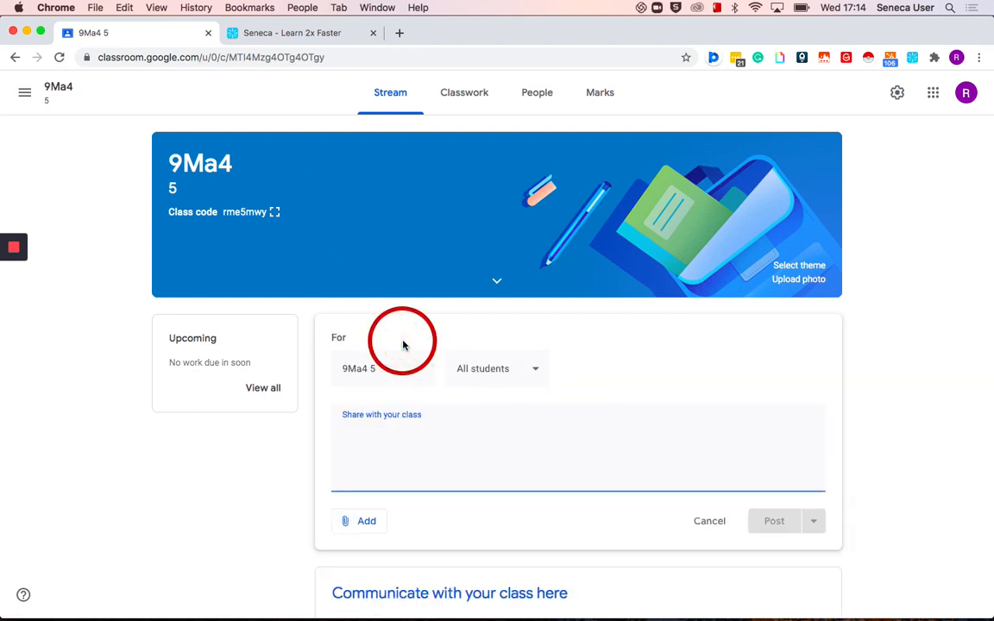
{"action": "scroll", "coordinate": [444, 447], "scroll_direction": "down", "scroll_amount": 2}
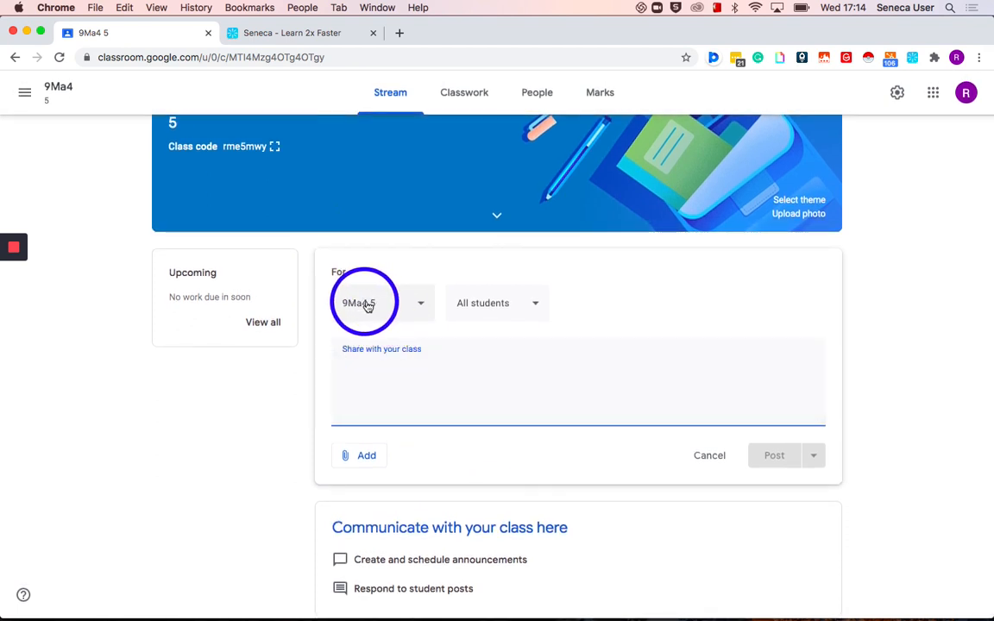
Step: Add class 10En4 to the announcement's recipients and remove it again
{"action": "left_click", "coordinate": [371, 303]}
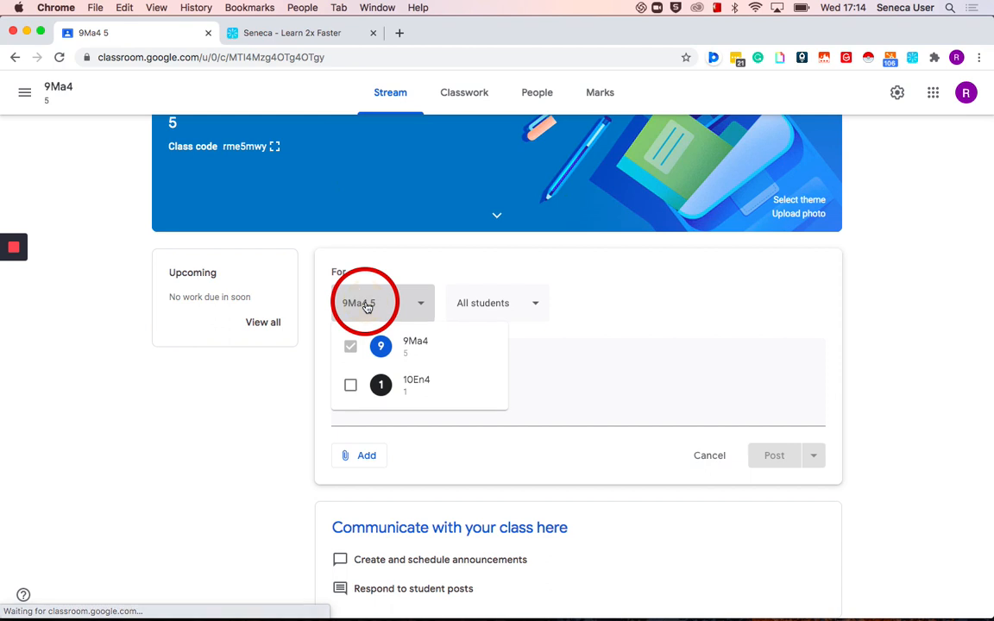
{"action": "left_click", "coordinate": [351, 388]}
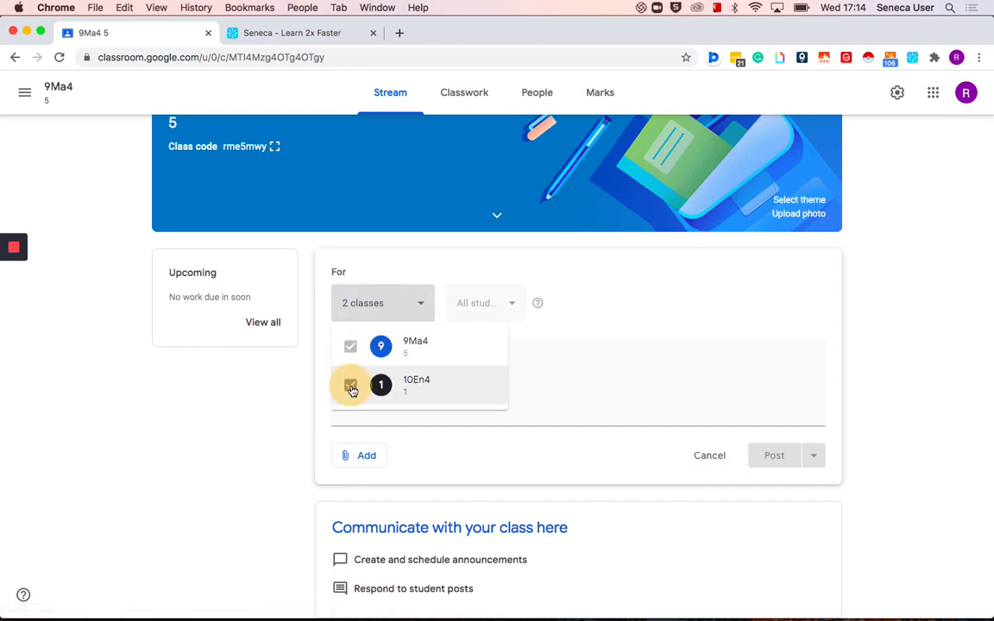
{"action": "left_click", "coordinate": [351, 389]}
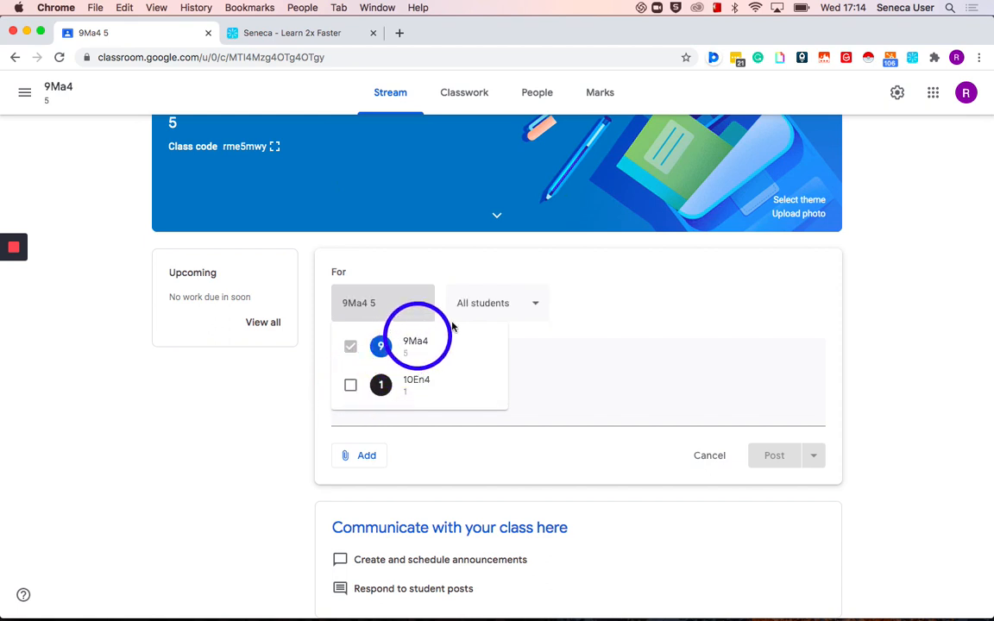
{"action": "left_click", "coordinate": [488, 306]}
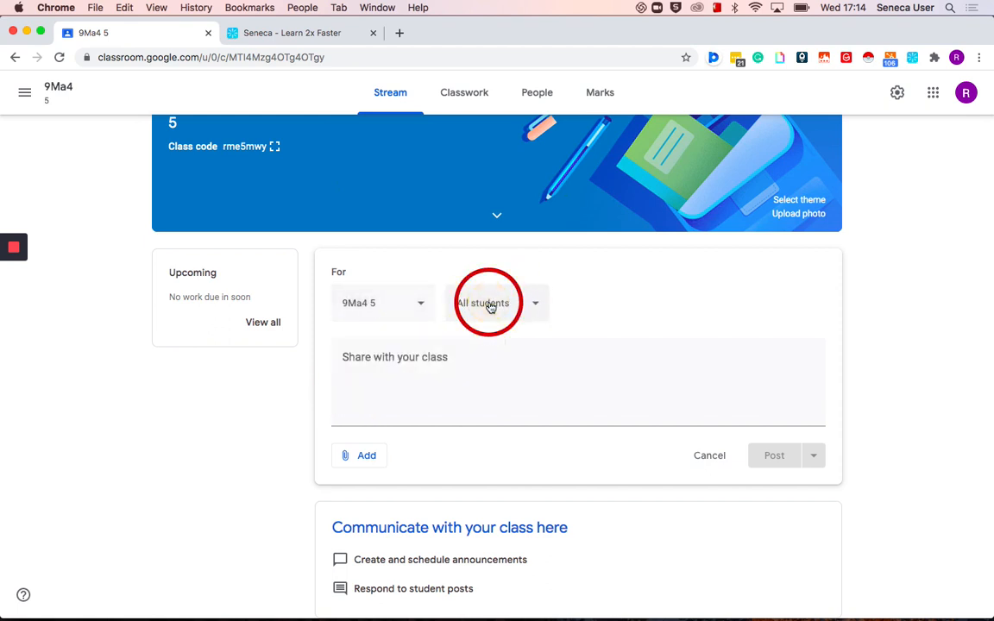
Step: Keep all students as recipients and write the announcement "Fill in the school trip form by Friday."
{"action": "left_click", "coordinate": [503, 304]}
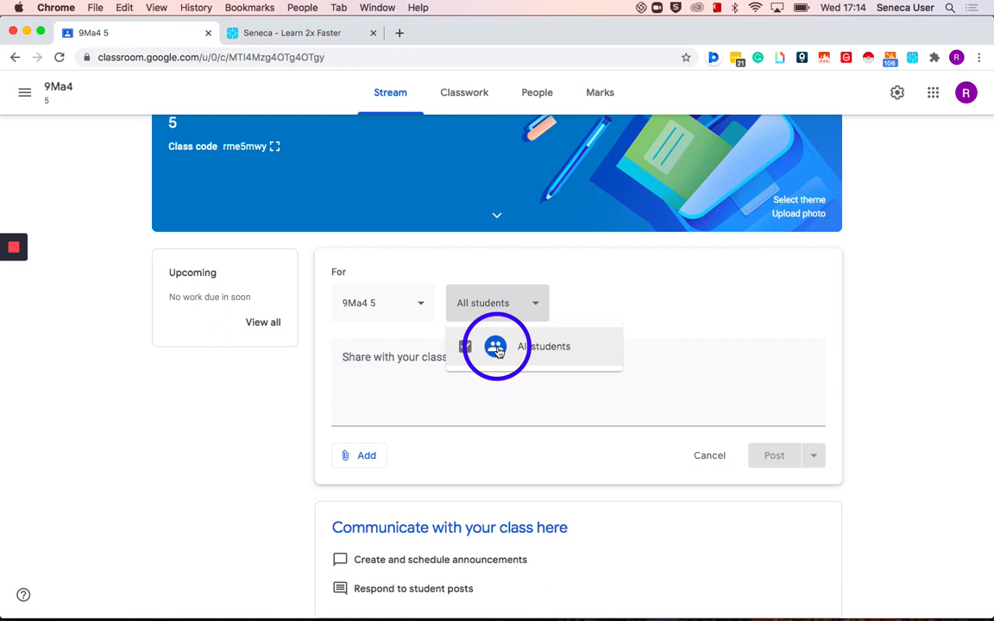
{"action": "left_click", "coordinate": [403, 356]}
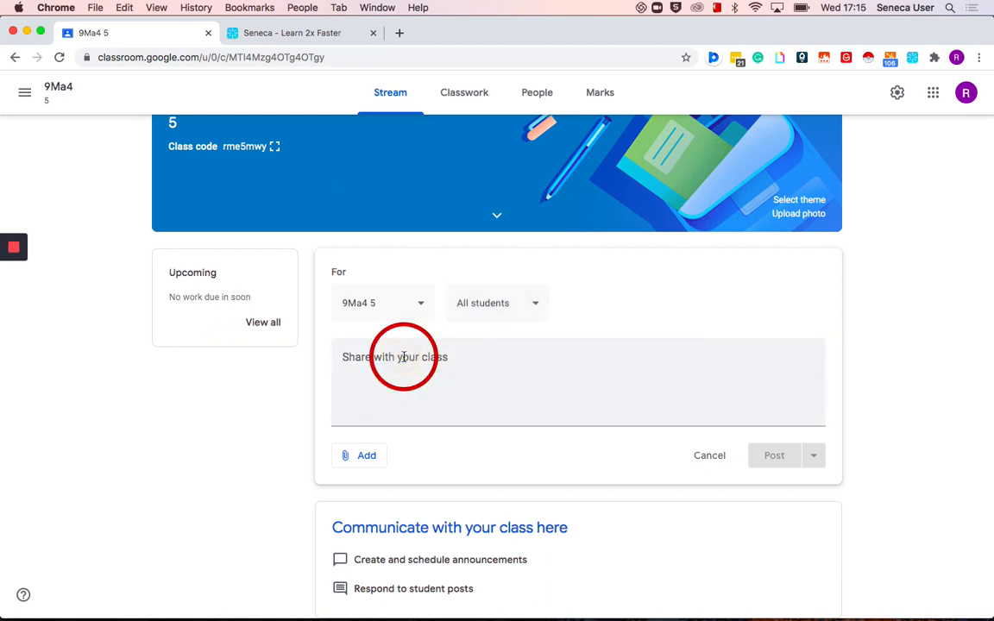
{"action": "left_click", "coordinate": [380, 361]}
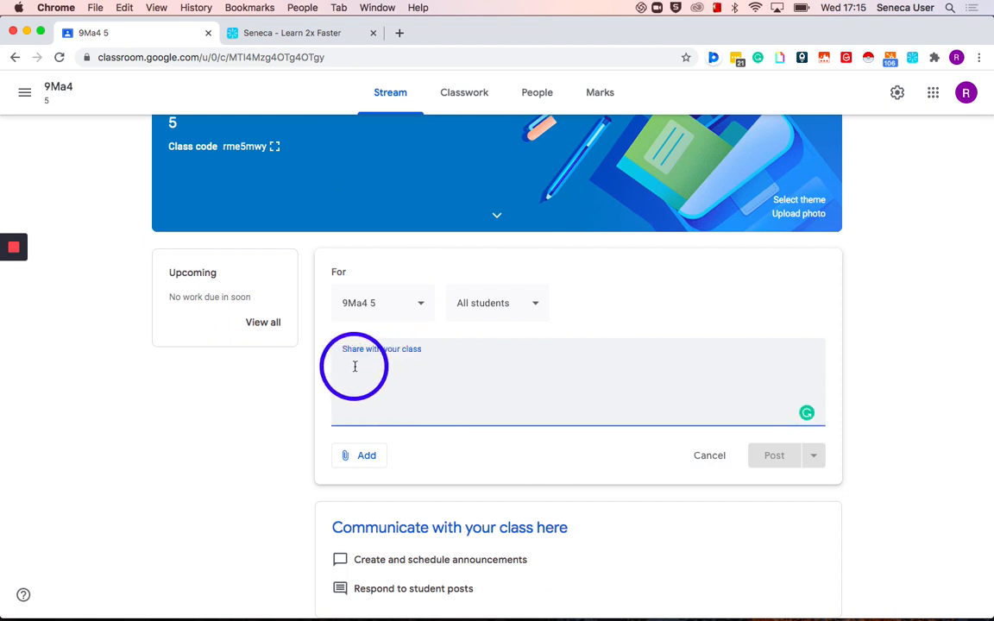
{"action": "type", "text": "Fill in the scho"}
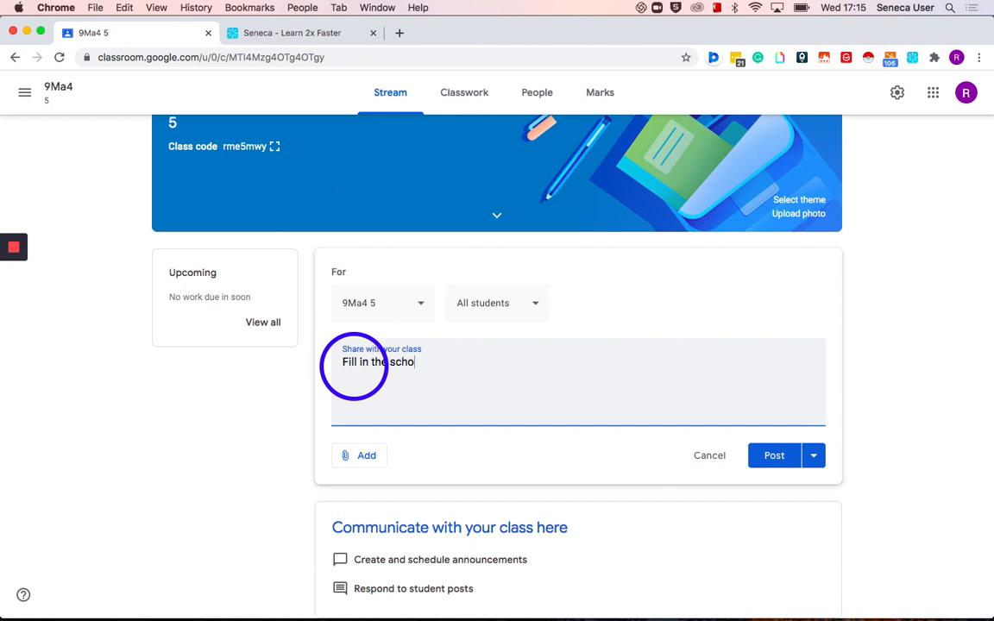
{"action": "type", "text": "ol trip form by Friday."}
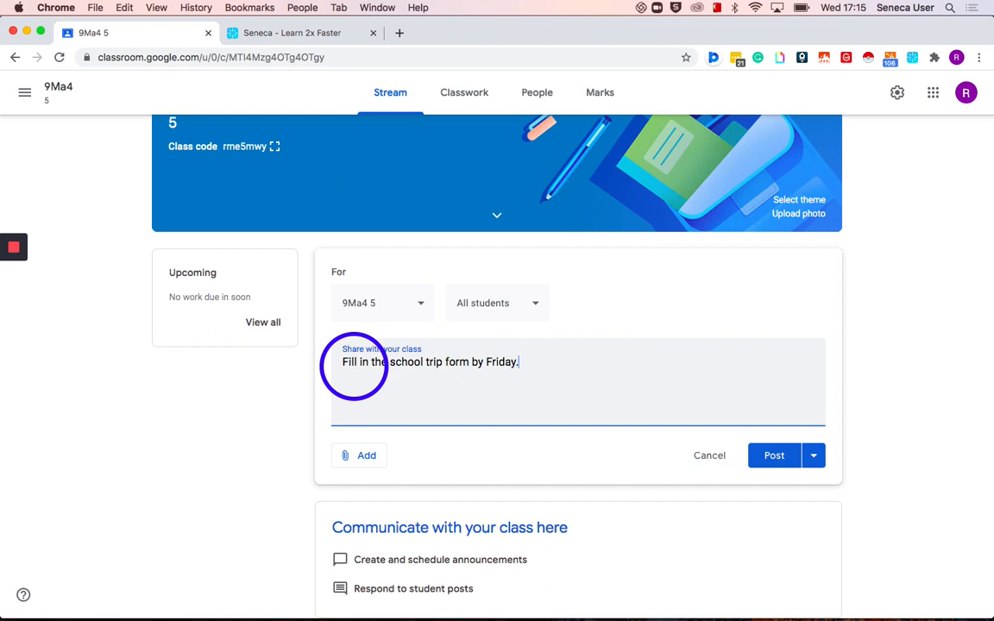
Step: Post the school trip announcement to the class stream without attachments and view the options available for the post
{"action": "left_click", "coordinate": [359, 459]}
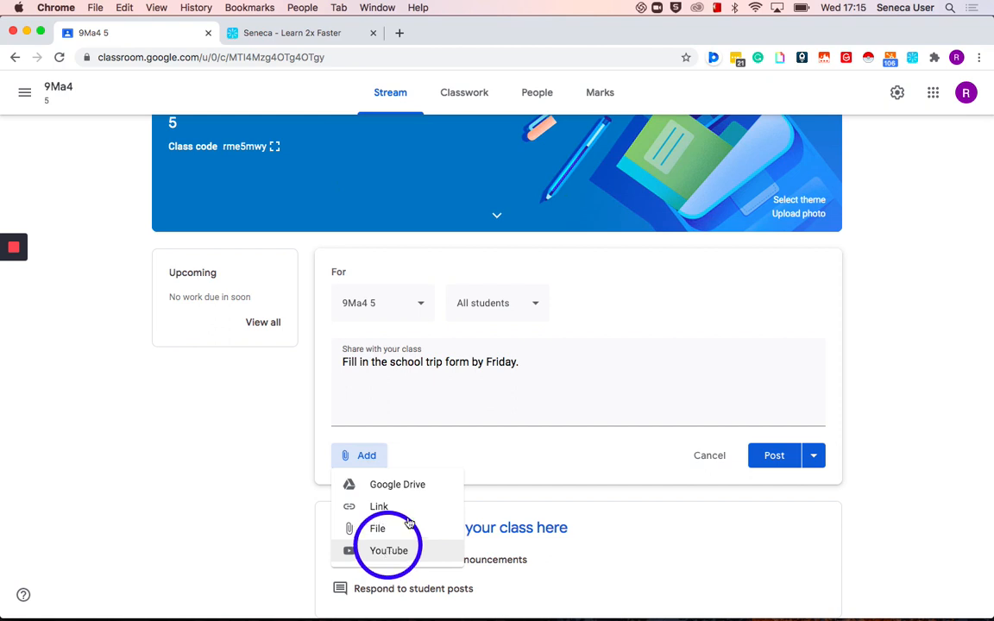
{"action": "left_click", "coordinate": [533, 374]}
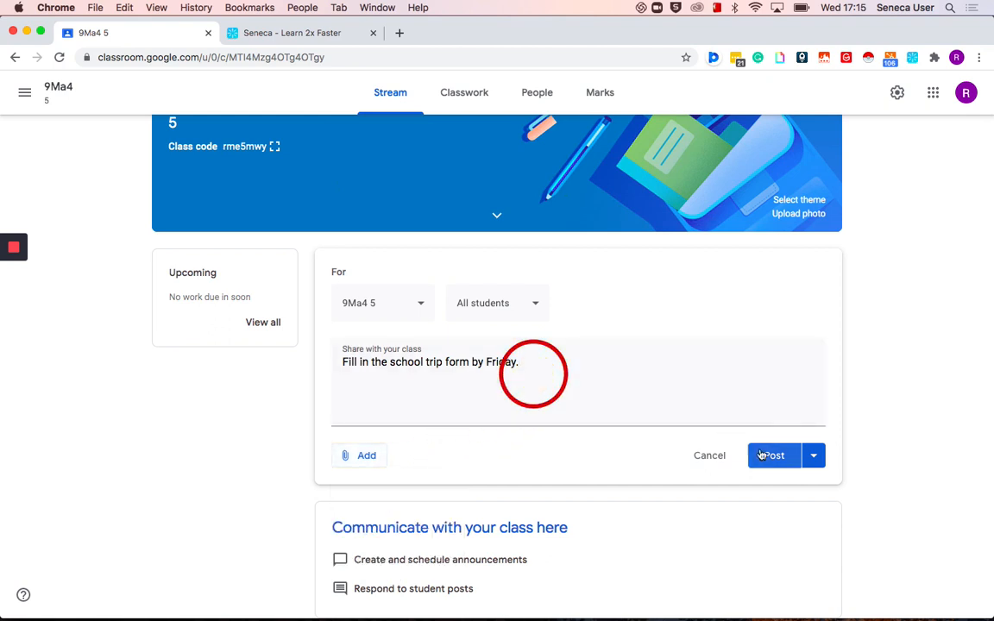
{"action": "left_click", "coordinate": [813, 458]}
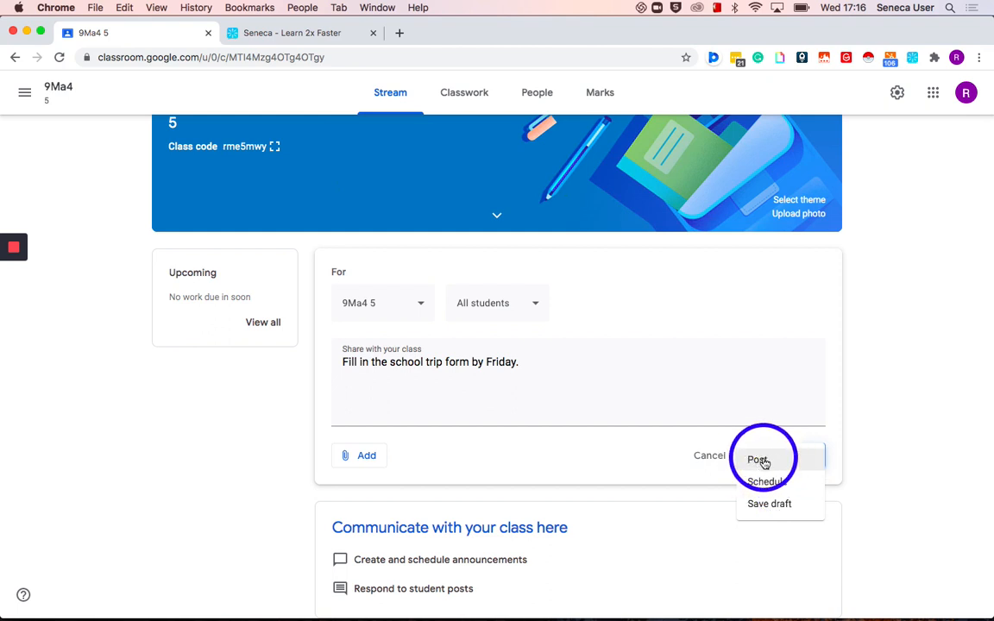
{"action": "left_click", "coordinate": [761, 462]}
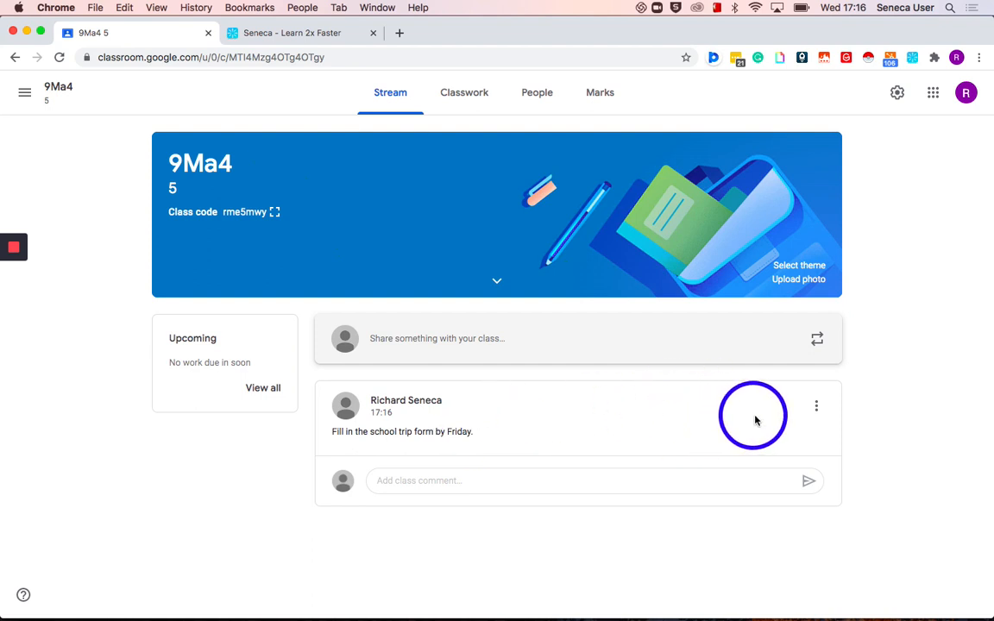
{"action": "left_click", "coordinate": [818, 408]}
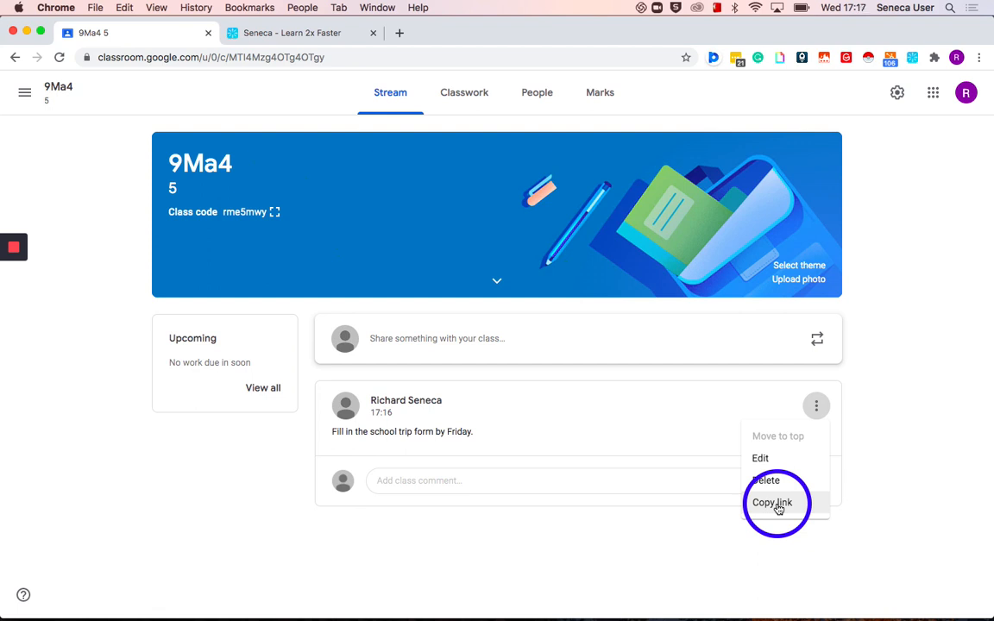
{"action": "left_click", "coordinate": [852, 471]}
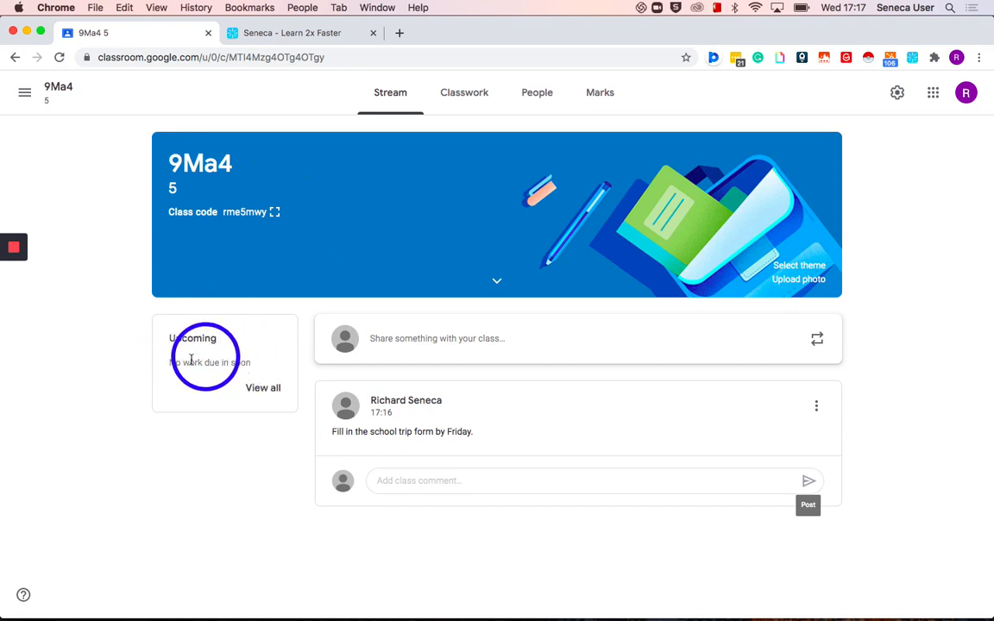
Step: Create a new assignment in the classwork of 9Ma4 and title it "Seneca week 5 assignment"
{"action": "left_click", "coordinate": [478, 113]}
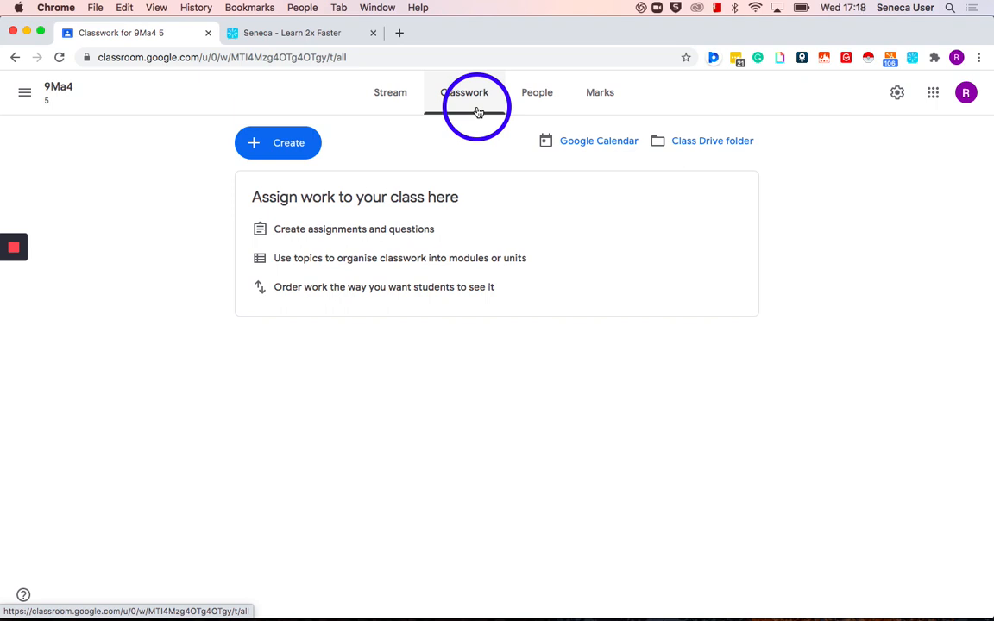
{"action": "left_click", "coordinate": [277, 145]}
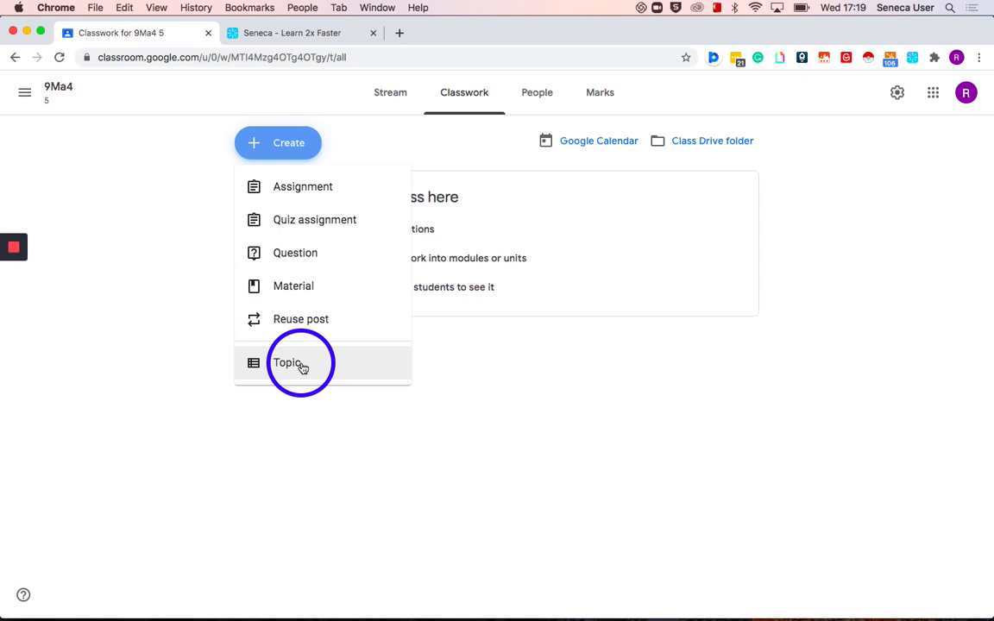
{"action": "left_click", "coordinate": [322, 192]}
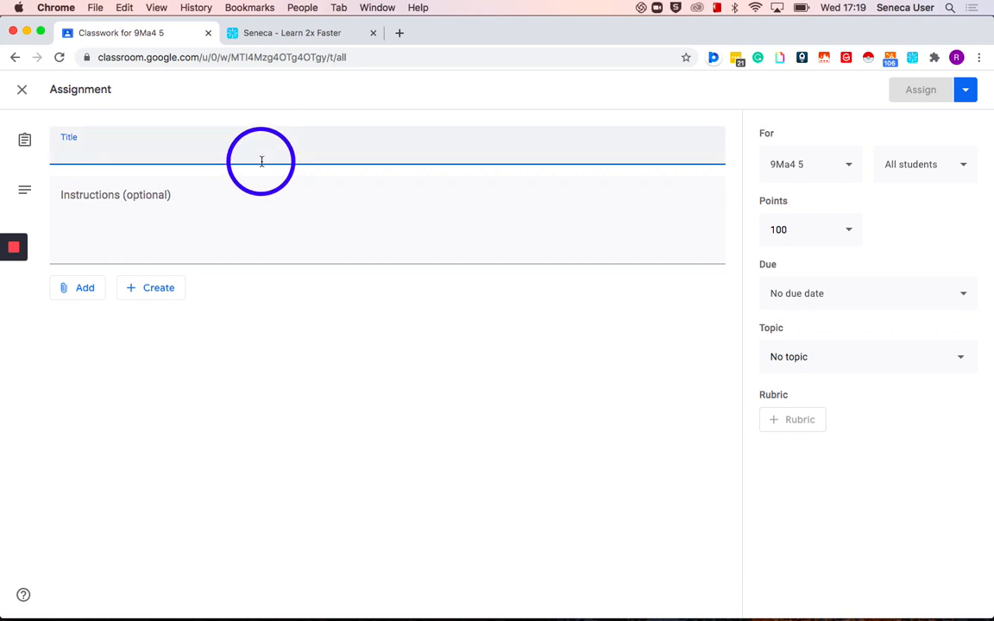
{"action": "type", "text": "Seneca "}
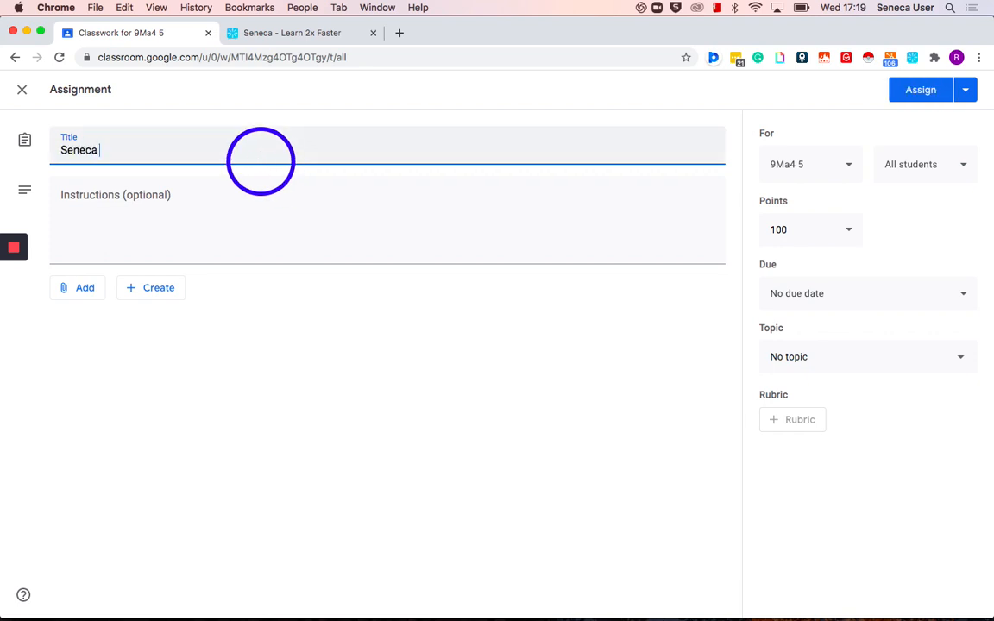
{"action": "type", "text": "week 5 assignment"}
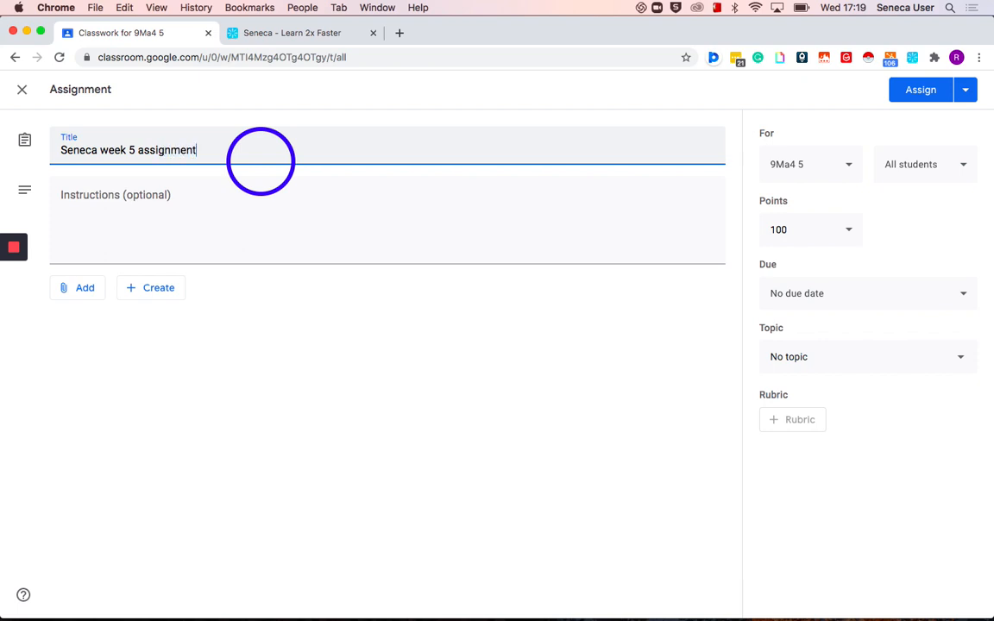
Step: Write the assignment instructions "Please complete the Seneca assignment here:"
{"action": "left_click", "coordinate": [203, 188]}
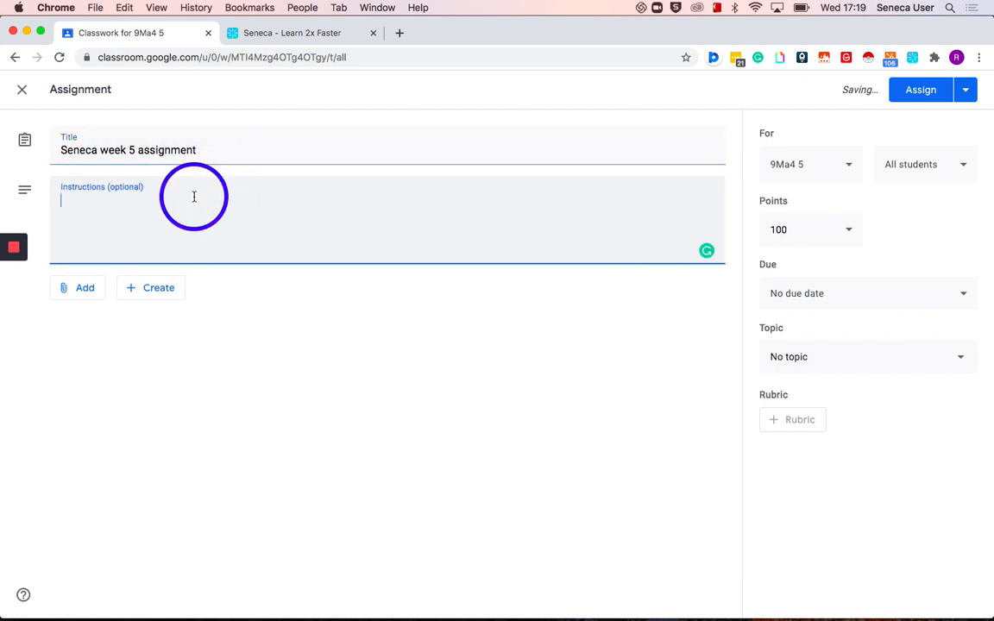
{"action": "type", "text": "Please"}
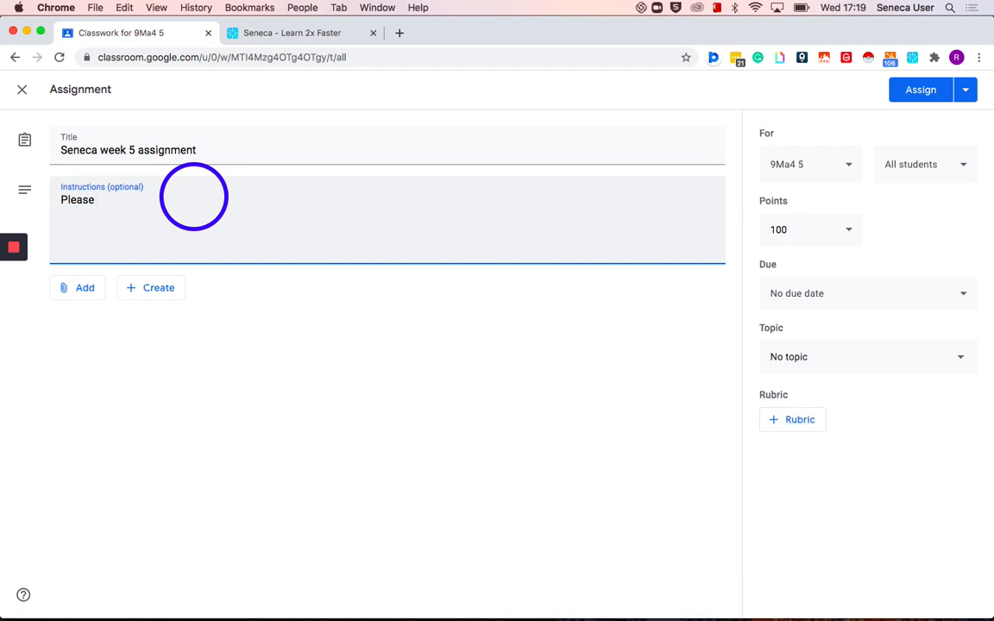
{"action": "type", "text": " join the"}
{"action": "key", "text": "alt+BackSpace"}
{"action": "key", "text": "alt+BackSpace"}
{"action": "type", "text": "complete the Seneca assignment here:"}
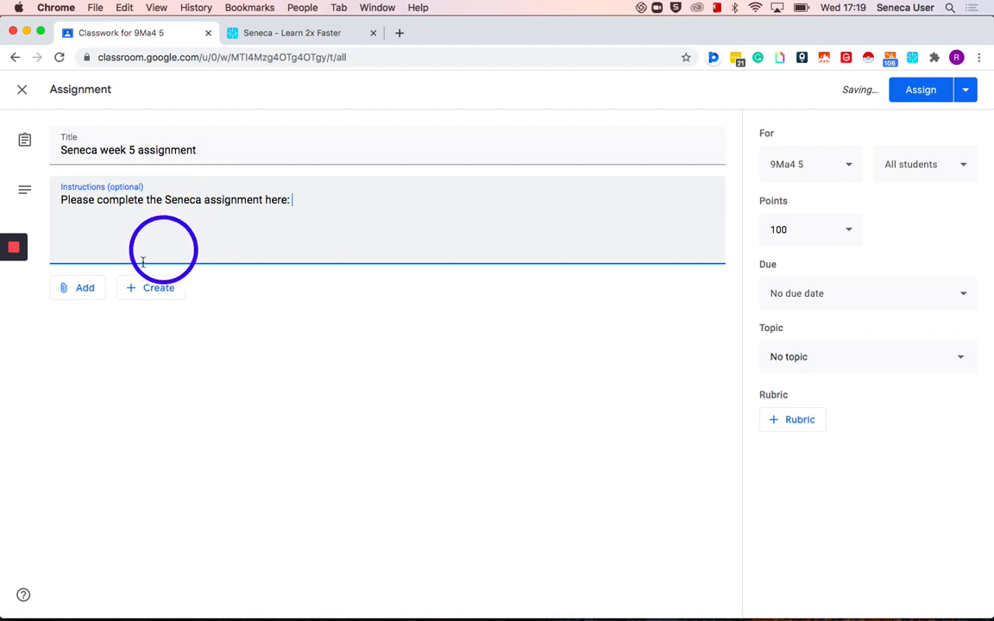
Step: Review the assignment's options for attaching and creating files, and start adding a link
{"action": "left_click", "coordinate": [93, 287]}
{"action": "left_click", "coordinate": [111, 320]}
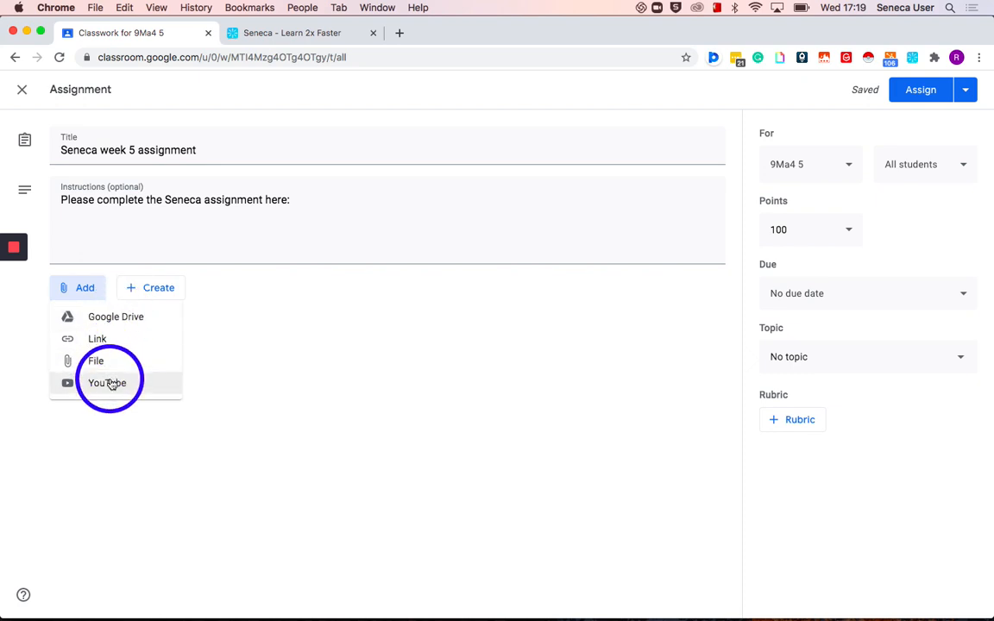
{"action": "left_click", "coordinate": [160, 289]}
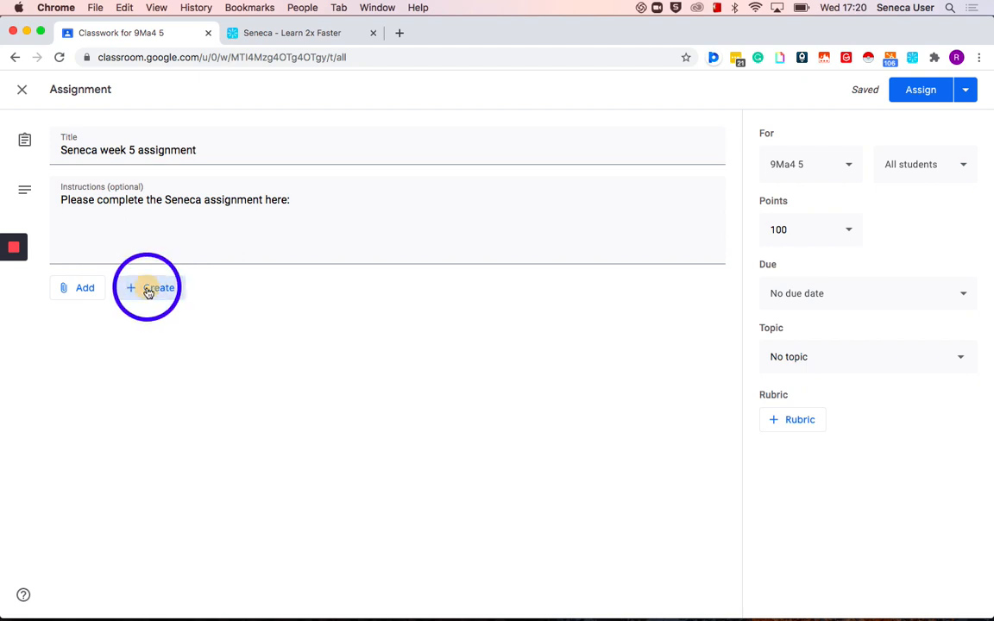
{"action": "left_click", "coordinate": [149, 289]}
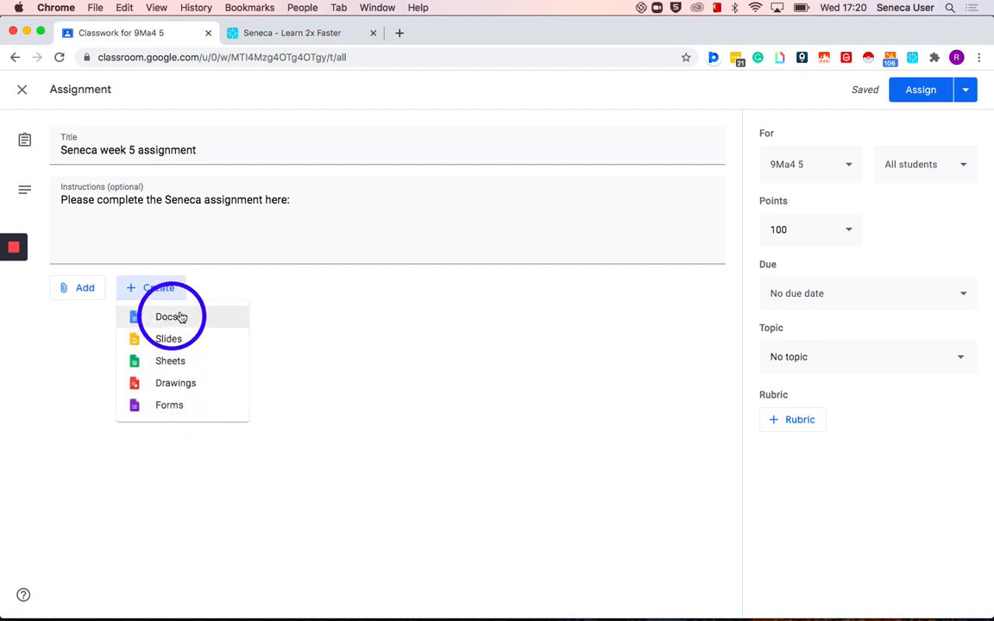
{"action": "left_click", "coordinate": [265, 286]}
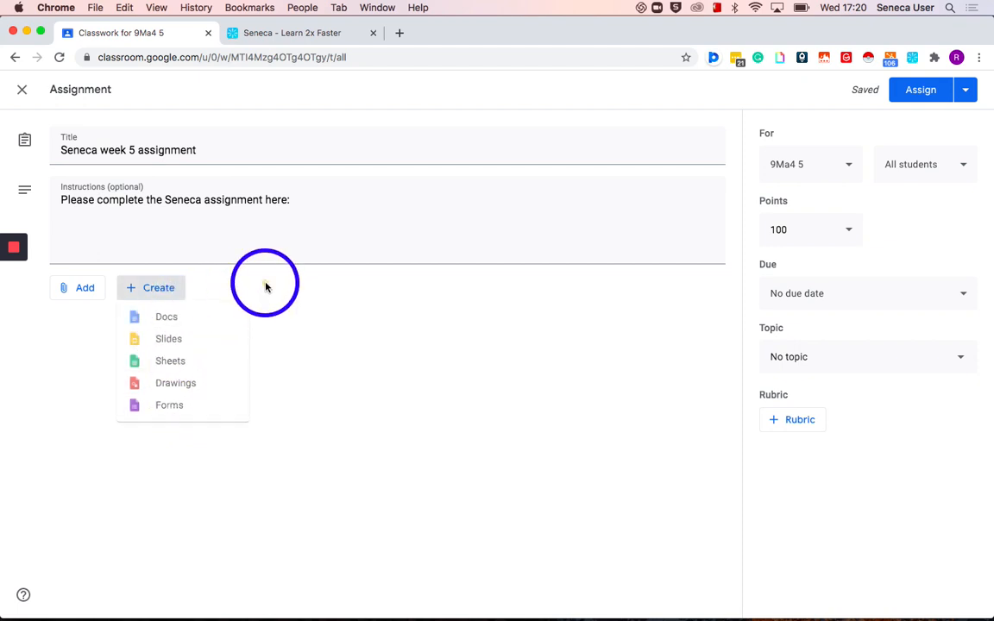
{"action": "left_click", "coordinate": [74, 289]}
{"action": "left_click", "coordinate": [102, 340]}
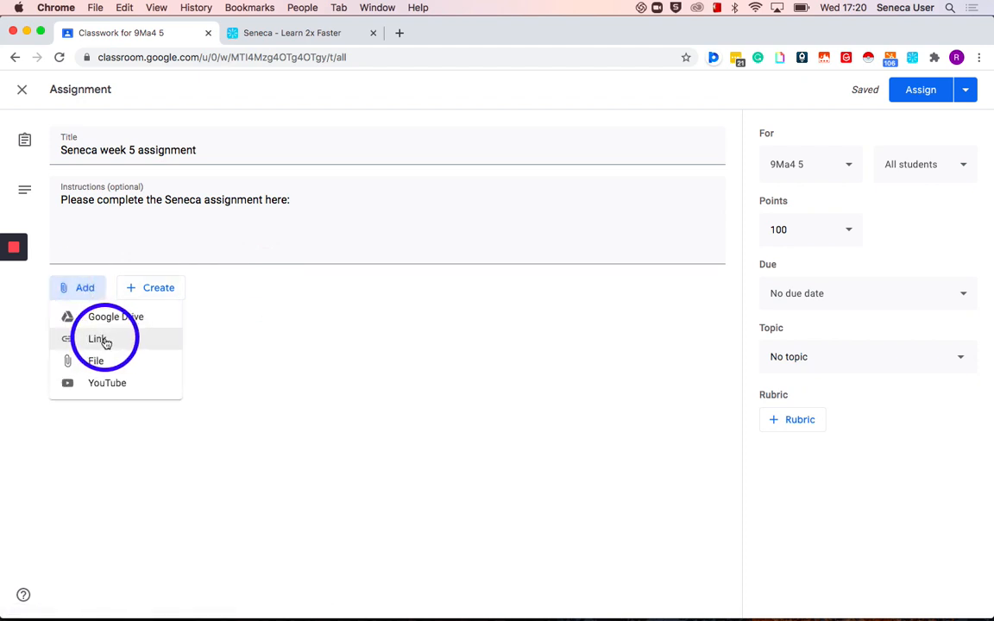
{"action": "left_click", "coordinate": [105, 341]}
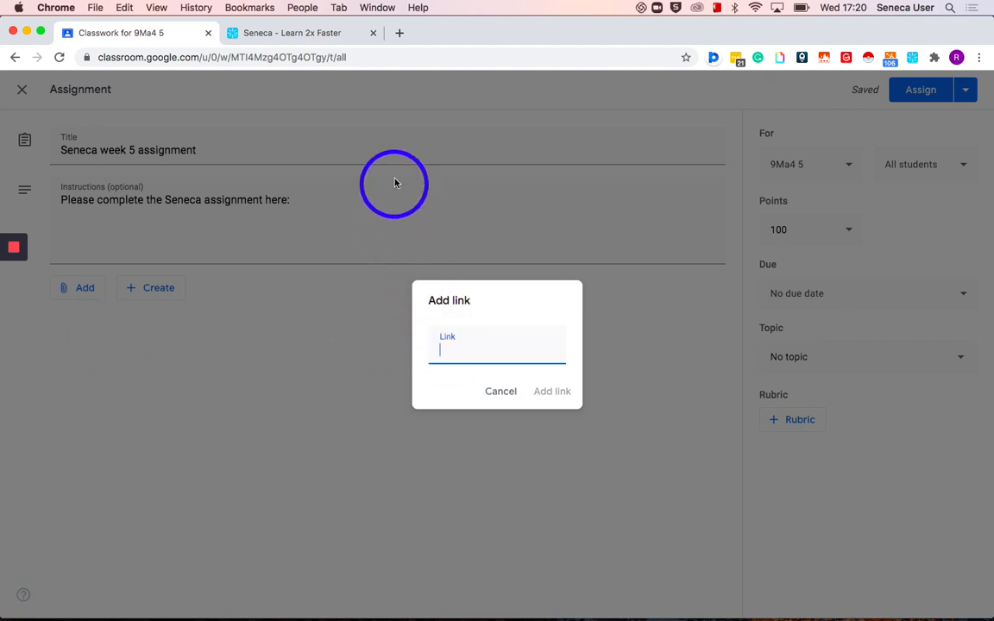
Step: Switch to Seneca and start a new assignment for class 8En4 using the course Chemistry: AQA GCSE Higher
{"action": "left_click", "coordinate": [302, 34]}
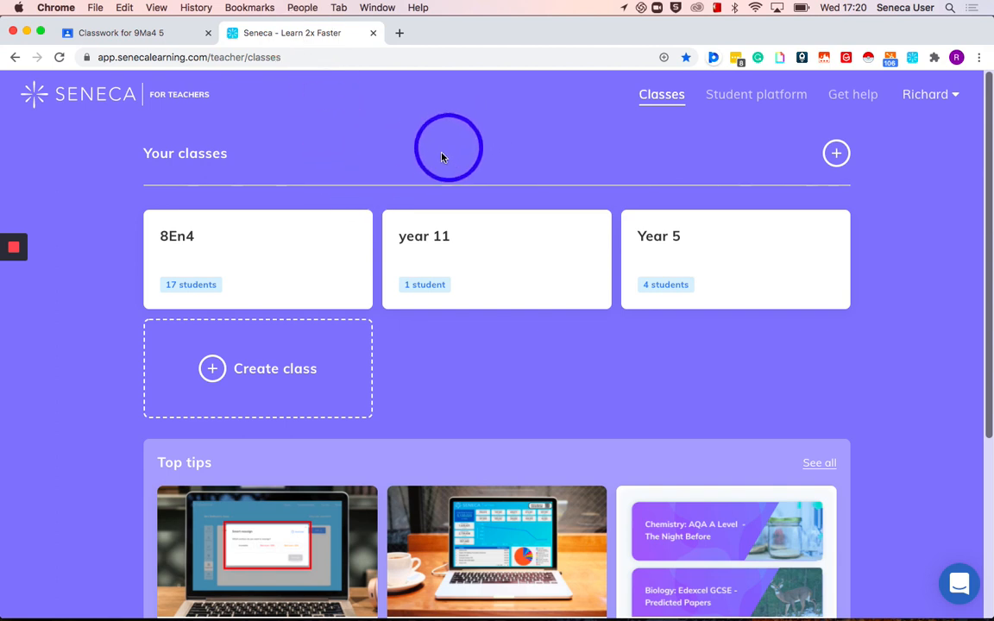
{"action": "left_click", "coordinate": [239, 268]}
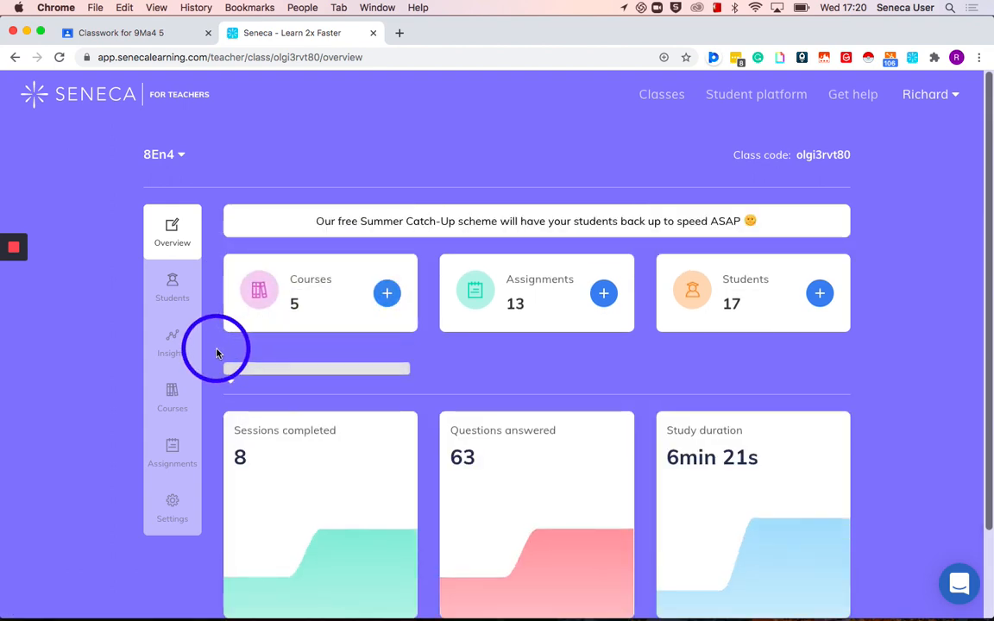
{"action": "left_click", "coordinate": [170, 447]}
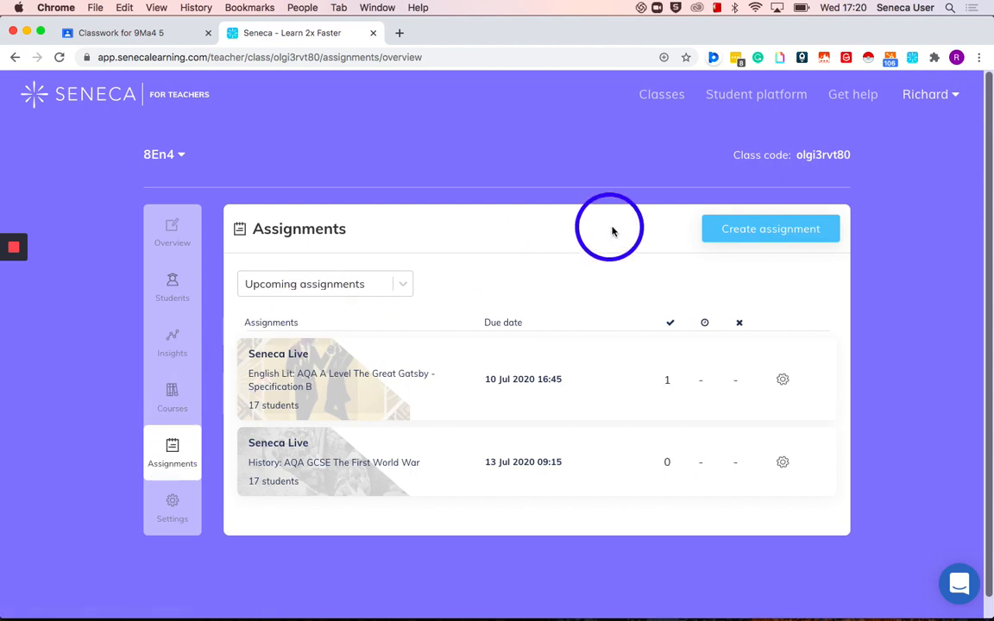
{"action": "left_click", "coordinate": [751, 236]}
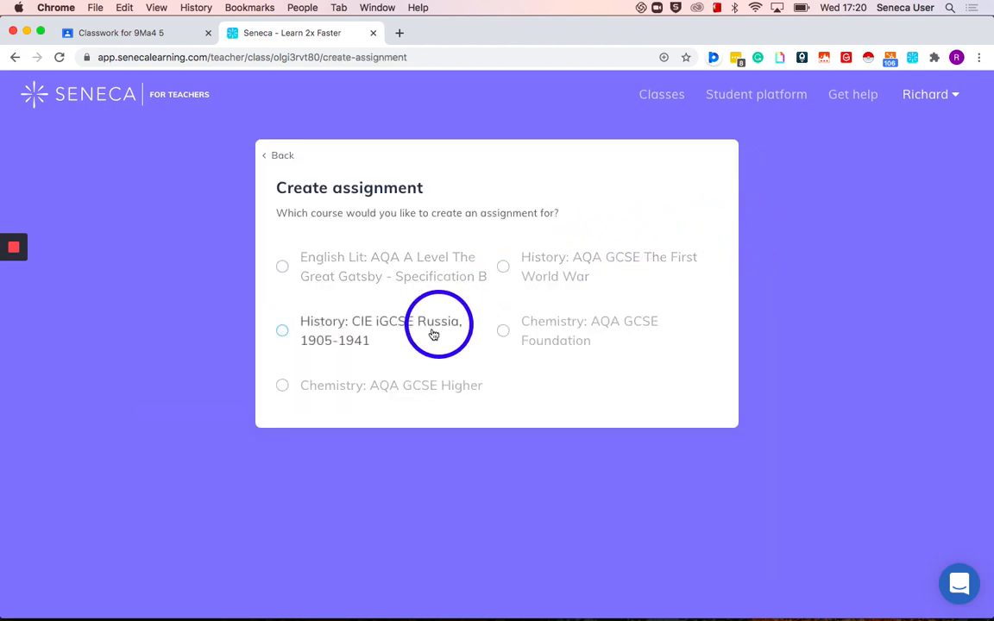
{"action": "left_click", "coordinate": [423, 386]}
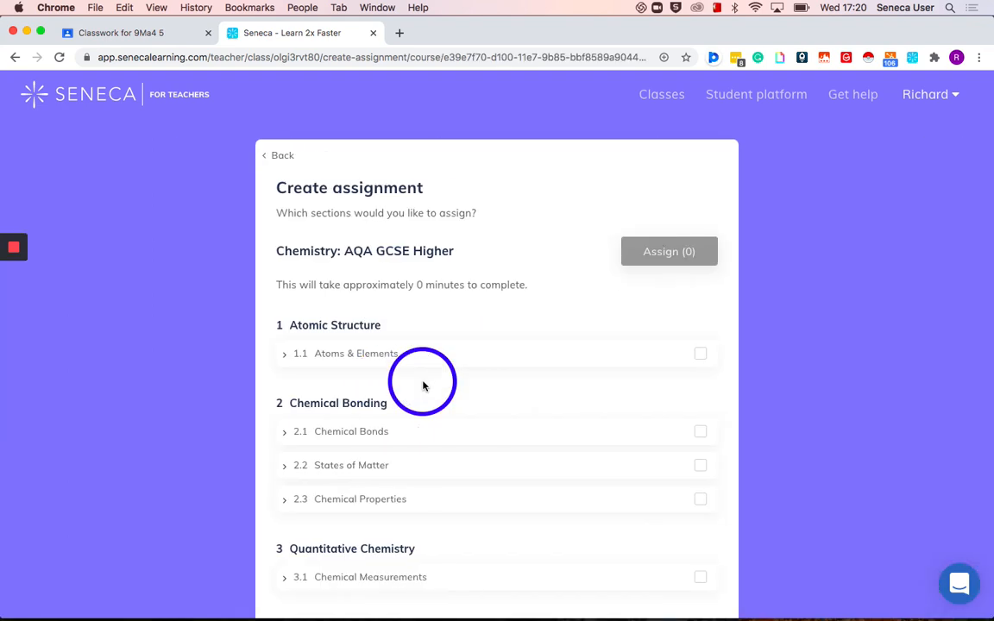
Step: Include sections 2.1.1 to 2.1.4 of Chemical Bonds in the Seneca assignment
{"action": "scroll", "coordinate": [488, 413], "scroll_direction": "down", "scroll_amount": 3}
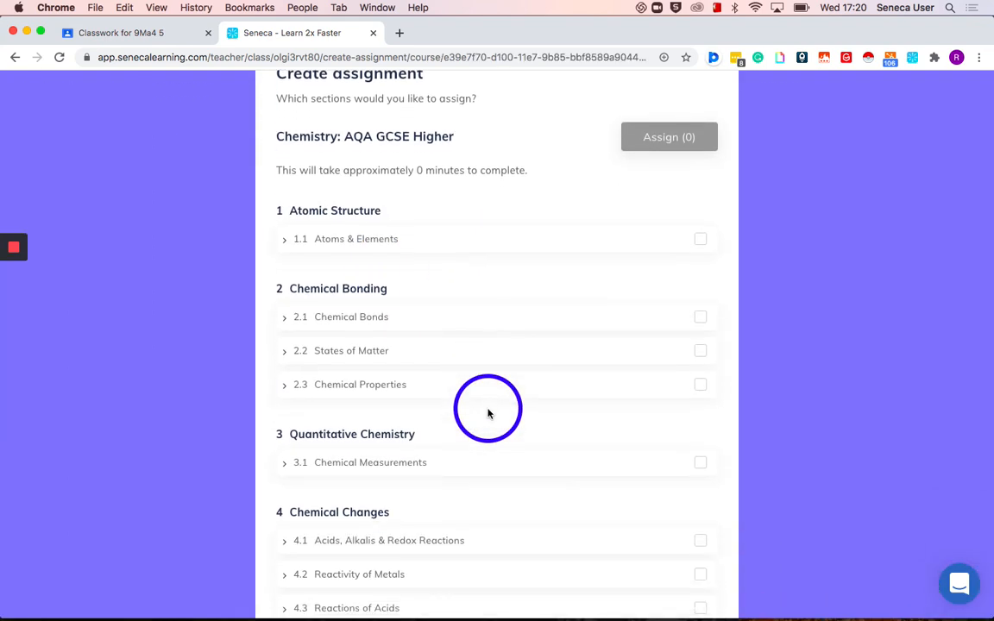
{"action": "left_click", "coordinate": [458, 318]}
{"action": "scroll", "coordinate": [588, 406], "scroll_direction": "down", "scroll_amount": 2}
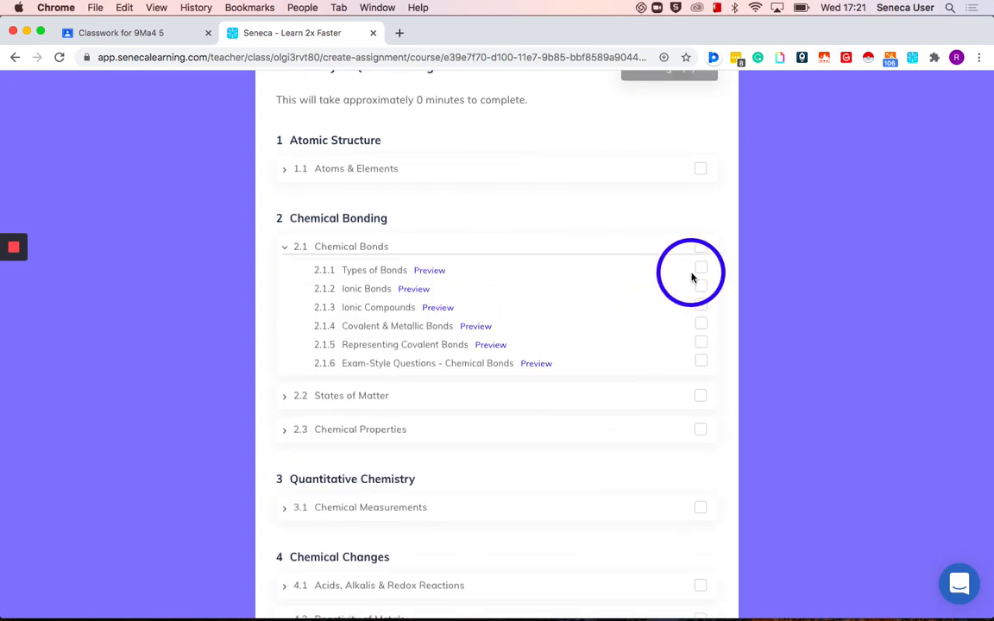
{"action": "left_click", "coordinate": [697, 273]}
{"action": "left_click", "coordinate": [700, 289]}
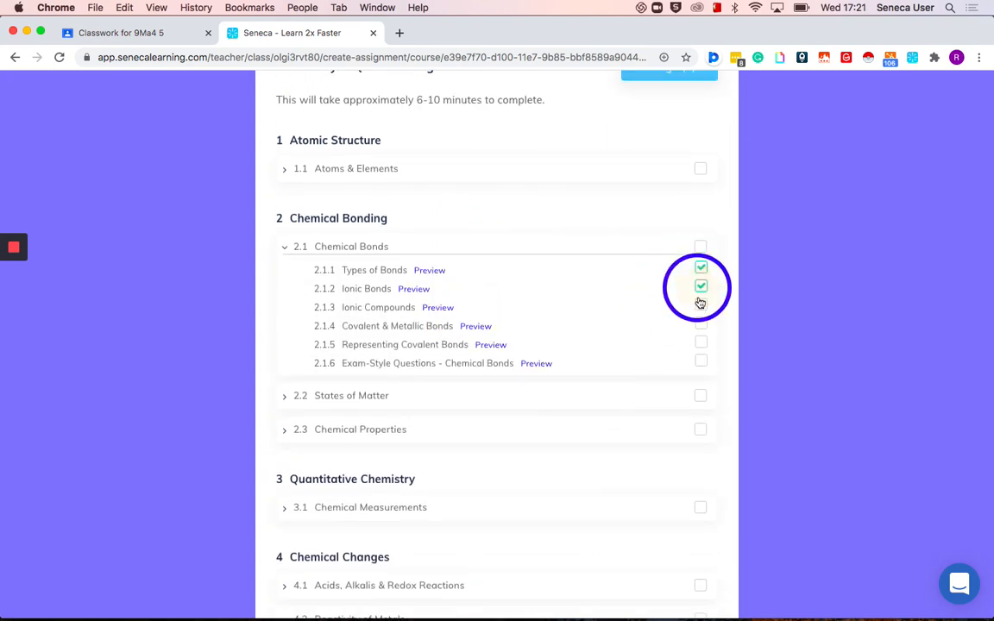
{"action": "left_click", "coordinate": [699, 325]}
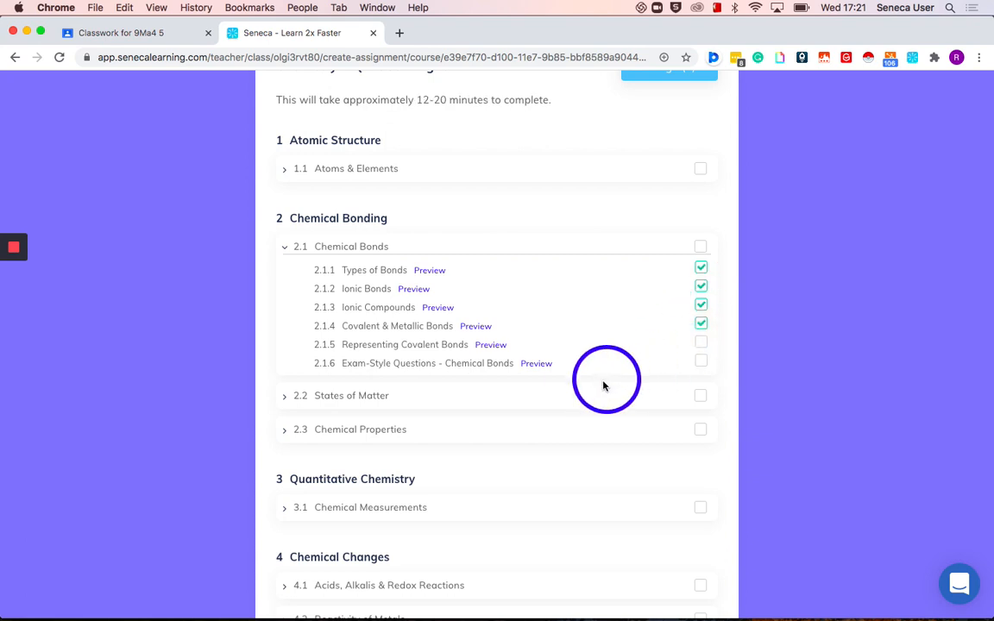
Step: Include sections 2.2.1 to 2.2.3 of States of Matter in the assignment and check its estimated completion time
{"action": "left_click", "coordinate": [593, 390]}
{"action": "left_click", "coordinate": [700, 420]}
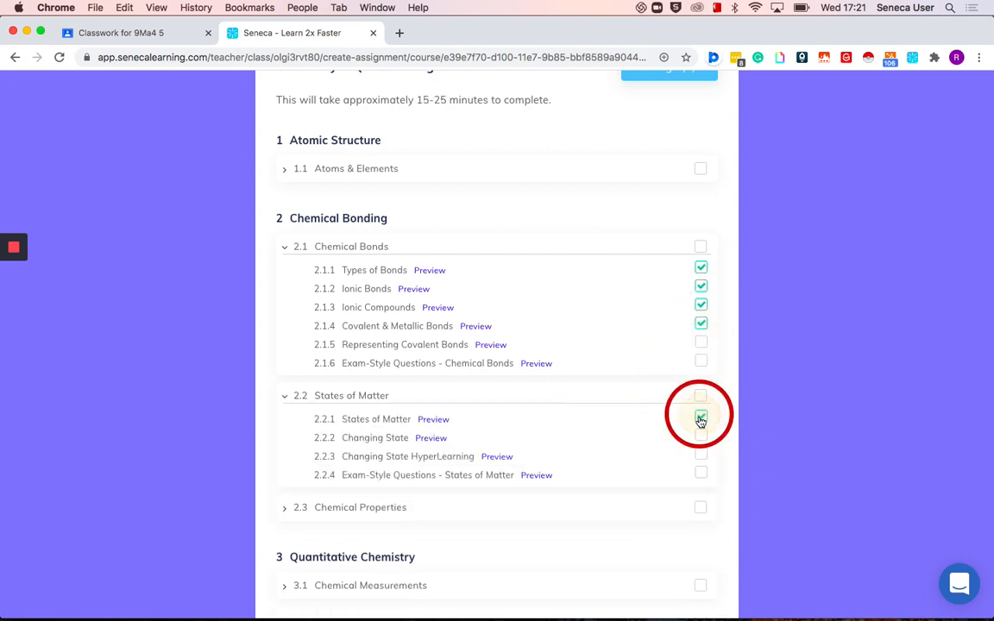
{"action": "left_click", "coordinate": [701, 437]}
{"action": "left_click", "coordinate": [700, 455]}
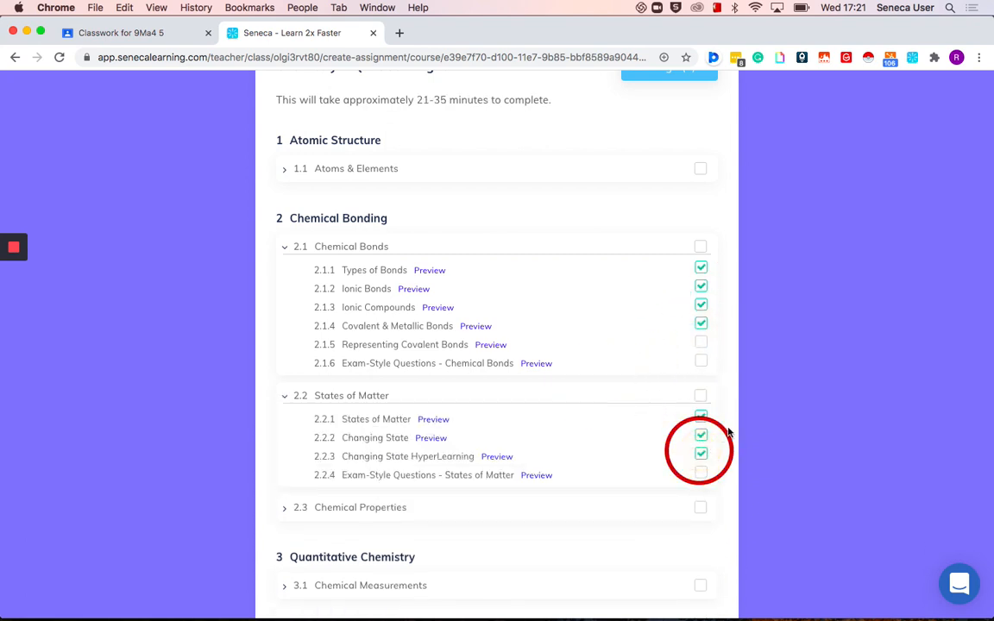
{"action": "scroll", "coordinate": [727, 429], "scroll_direction": "up", "scroll_amount": 5}
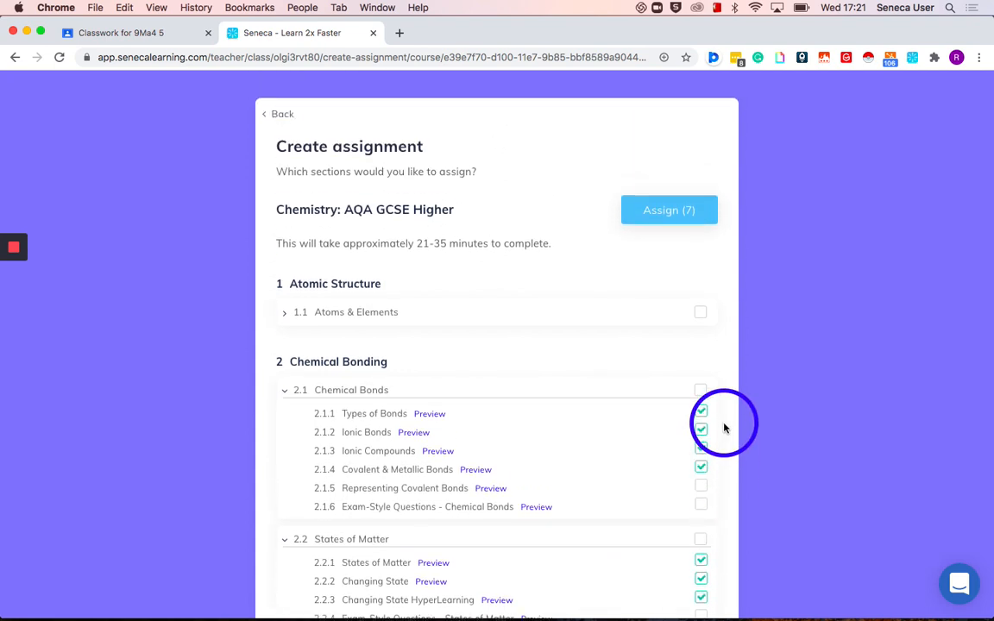
{"action": "scroll", "coordinate": [724, 428], "scroll_direction": "down", "scroll_amount": 5}
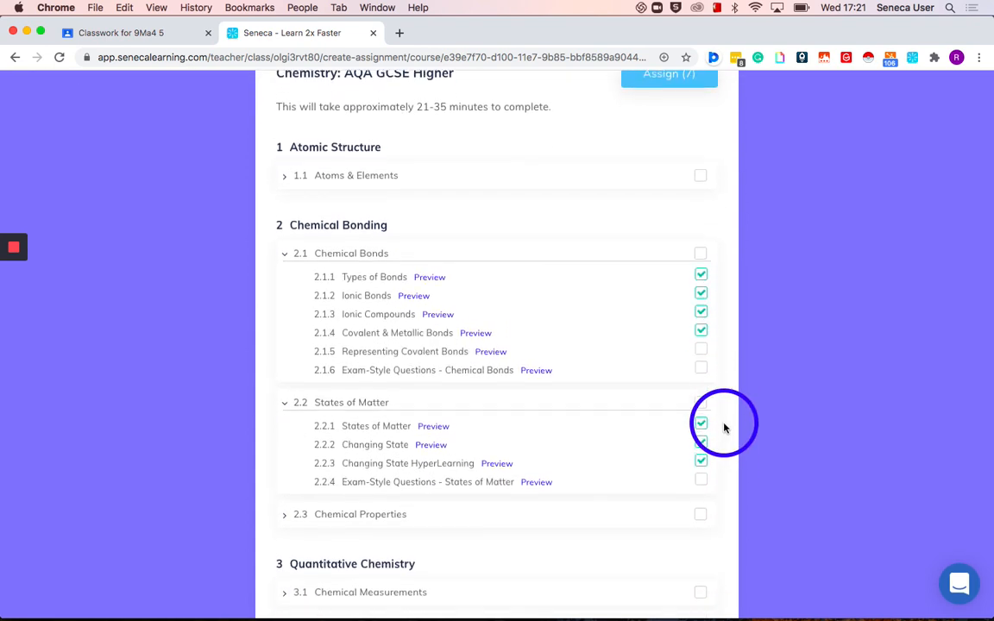
{"action": "scroll", "coordinate": [724, 428], "scroll_direction": "up", "scroll_amount": 2}
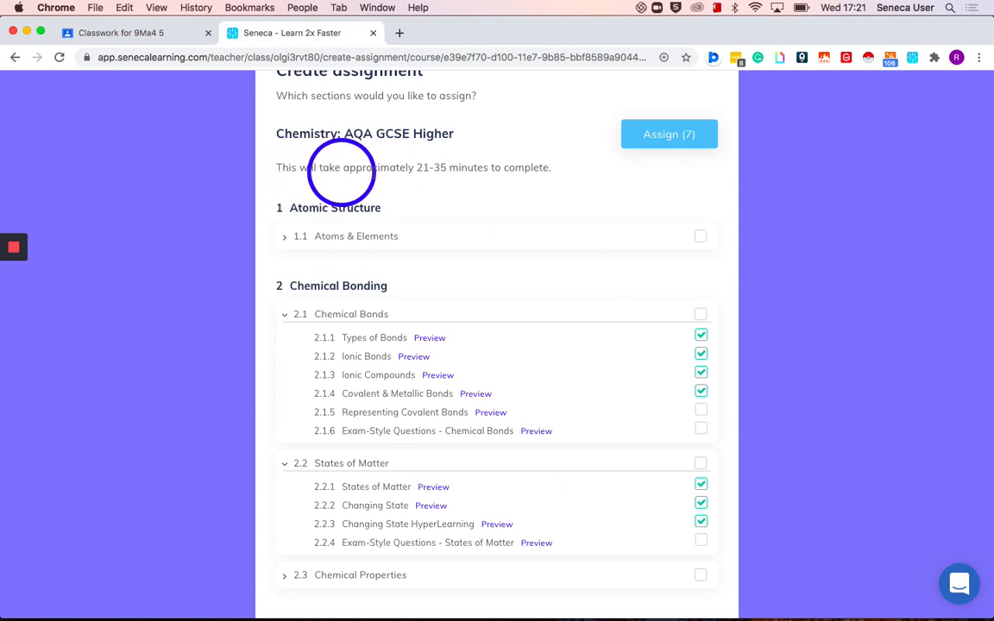
{"action": "left_click_drag", "start_coordinate": [416, 167], "coordinate": [544, 172]}
{"action": "left_click", "coordinate": [551, 169]}
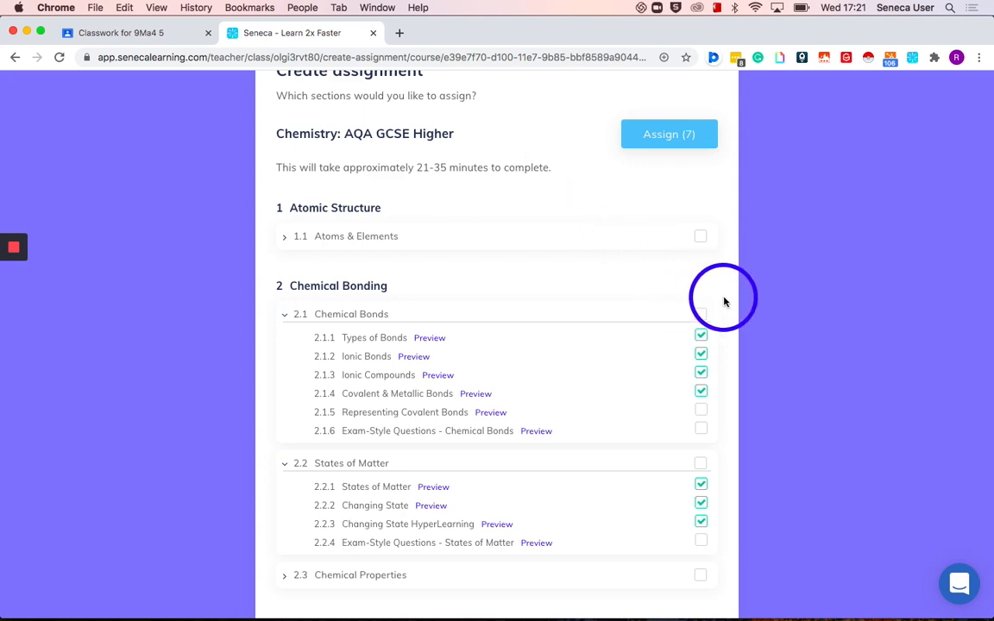
Step: Confirm the seven chosen sections and assign them to all students except the second one in the first column
{"action": "left_click", "coordinate": [663, 133]}
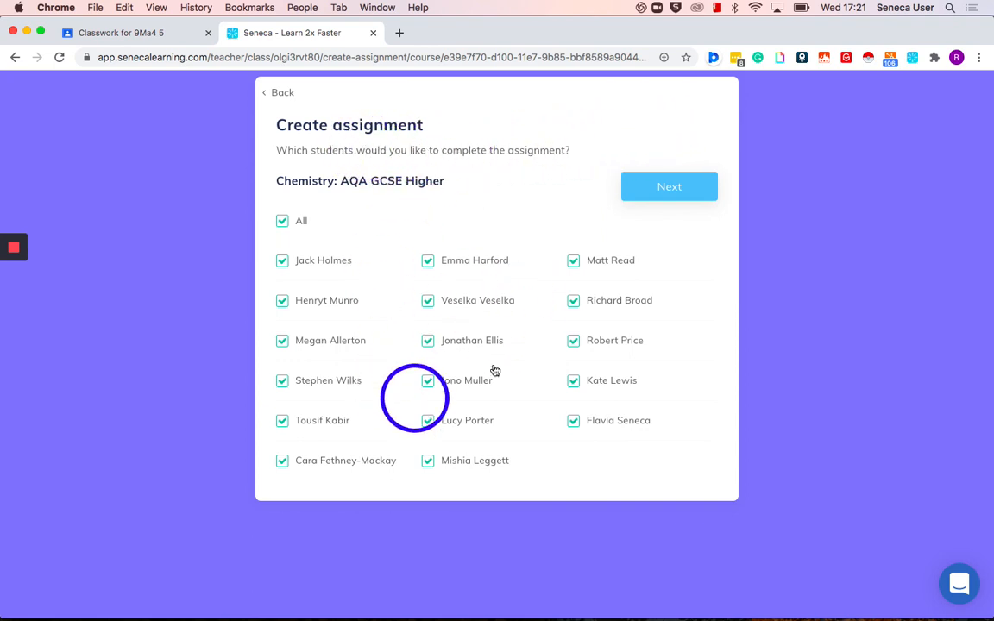
{"action": "left_click", "coordinate": [288, 226]}
{"action": "left_click", "coordinate": [287, 225]}
{"action": "left_click", "coordinate": [310, 263]}
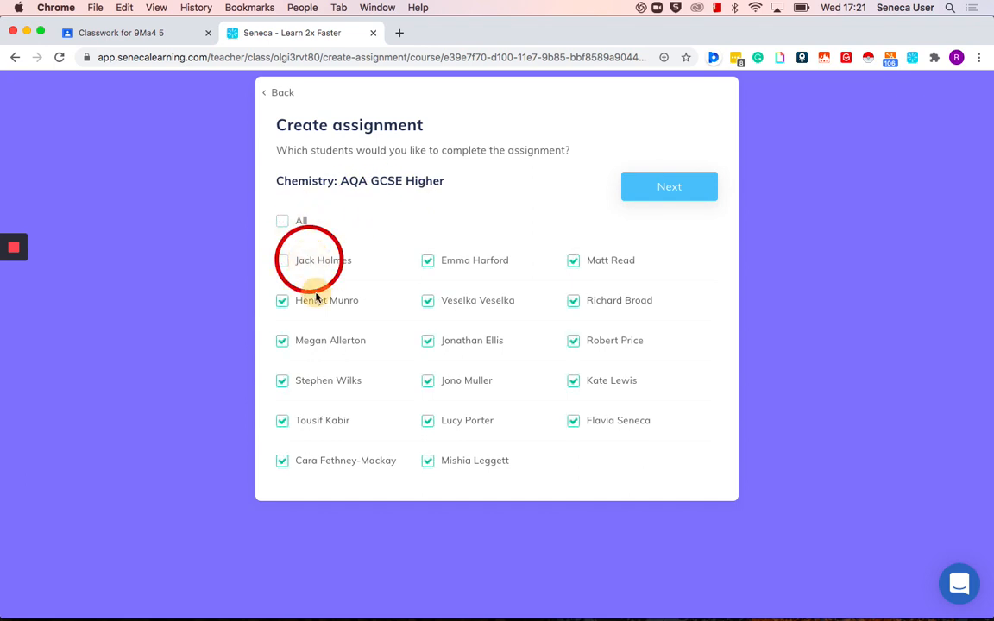
{"action": "left_click", "coordinate": [315, 298]}
{"action": "left_click", "coordinate": [311, 302]}
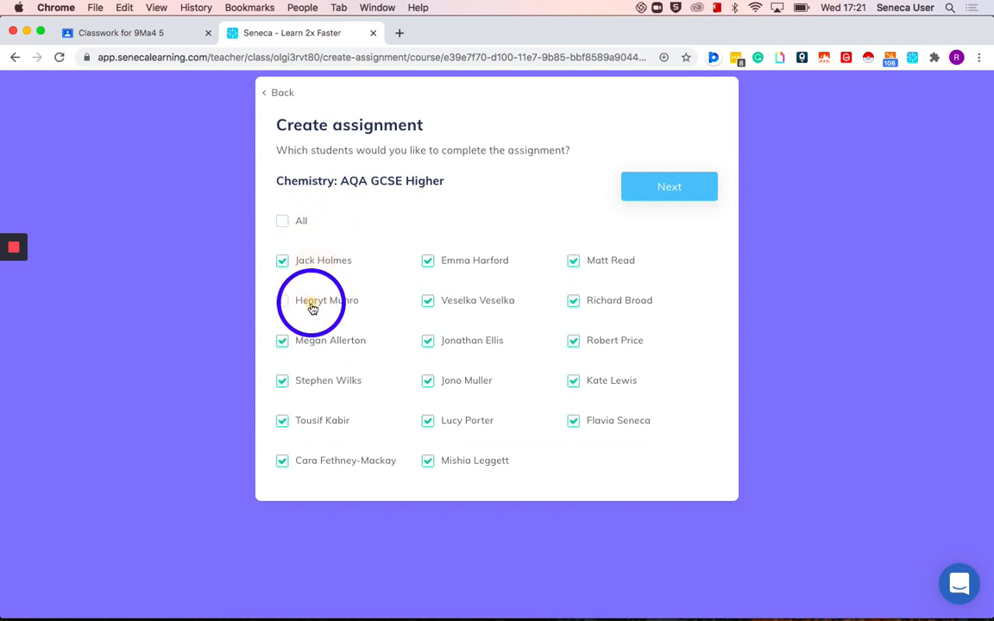
{"action": "left_click", "coordinate": [656, 186]}
{"action": "left_click", "coordinate": [656, 185]}
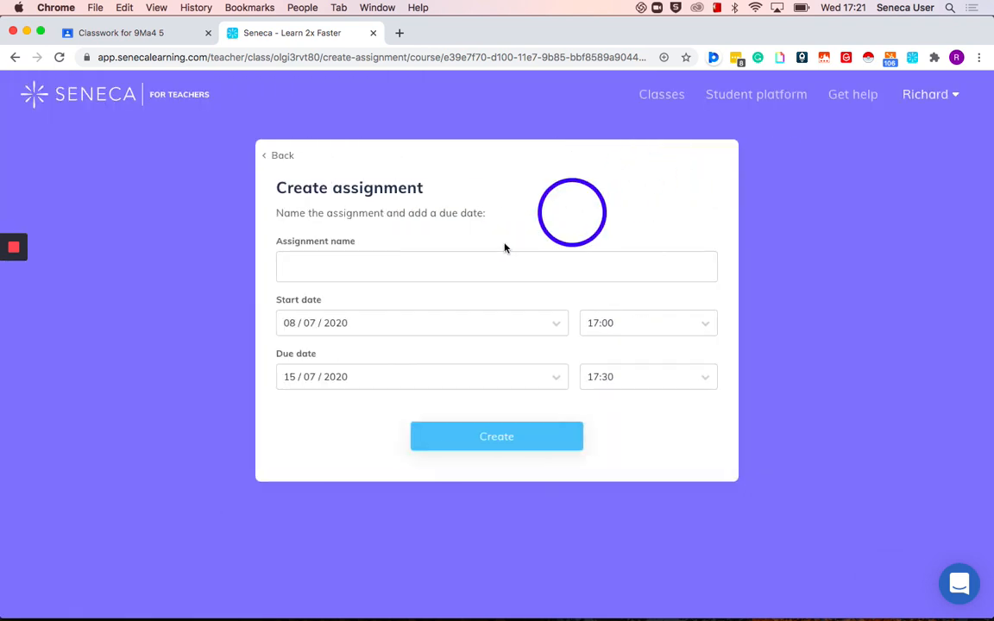
Step: Name the Seneca assignment "Seneca week 5 assignment" and create it with the default start and due dates
{"action": "left_click", "coordinate": [450, 268]}
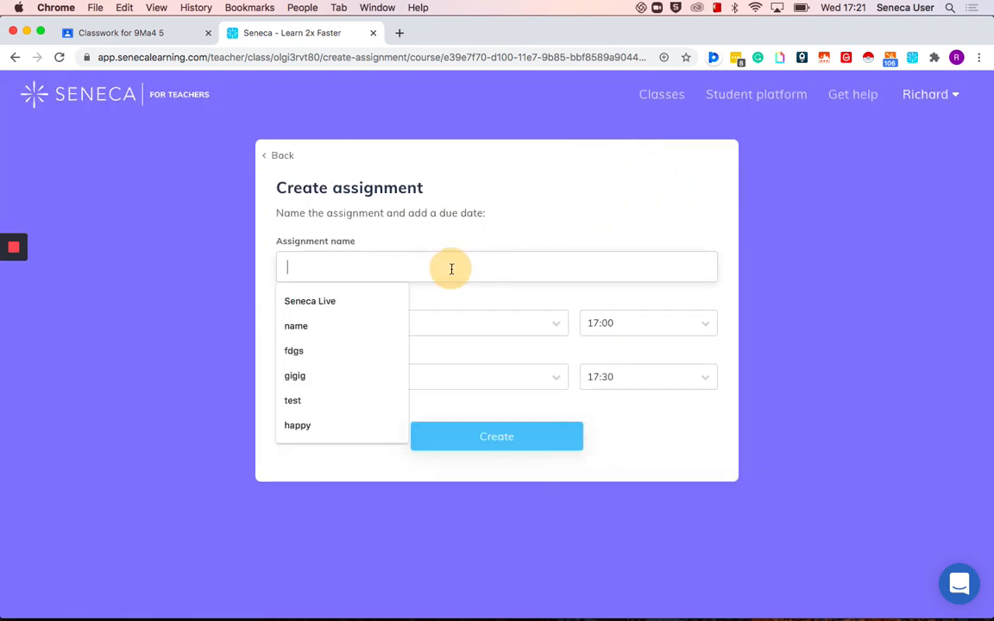
{"action": "left_click", "coordinate": [107, 32]}
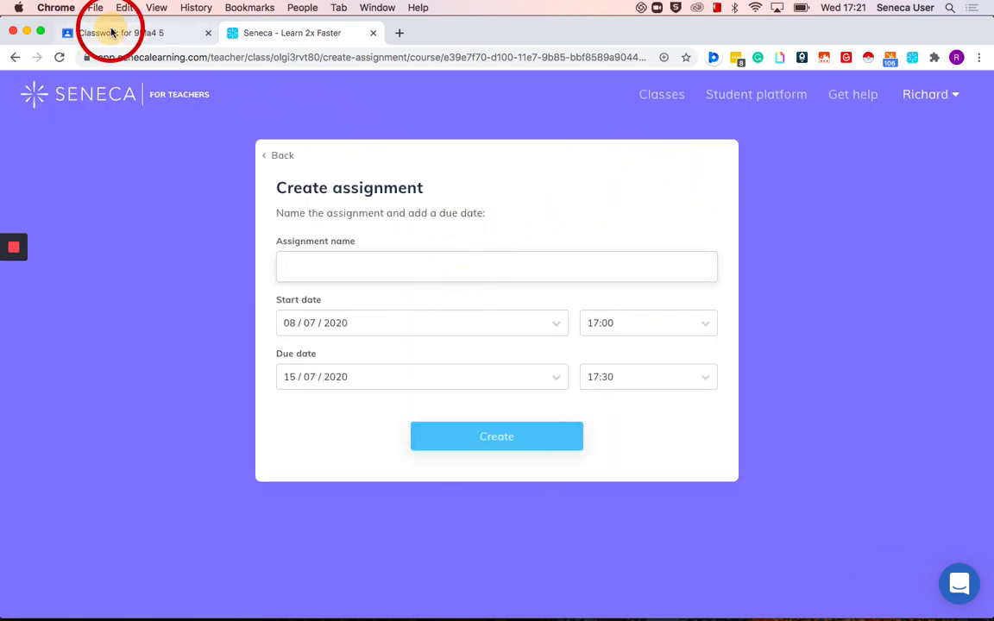
{"action": "left_click", "coordinate": [292, 33]}
{"action": "type", "text": "Seneca week 5 assignment"}
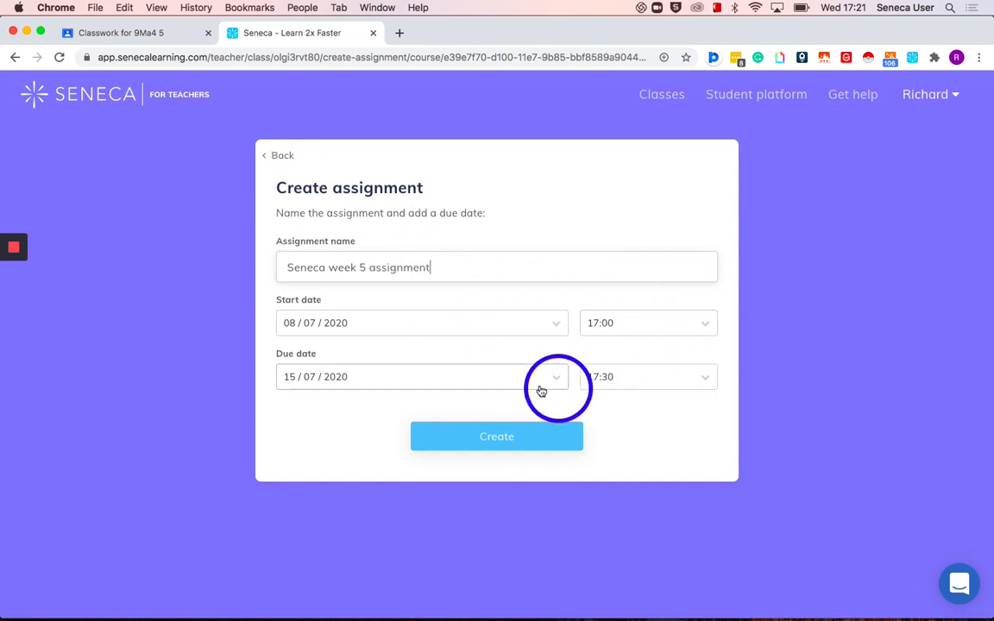
{"action": "left_click", "coordinate": [510, 442]}
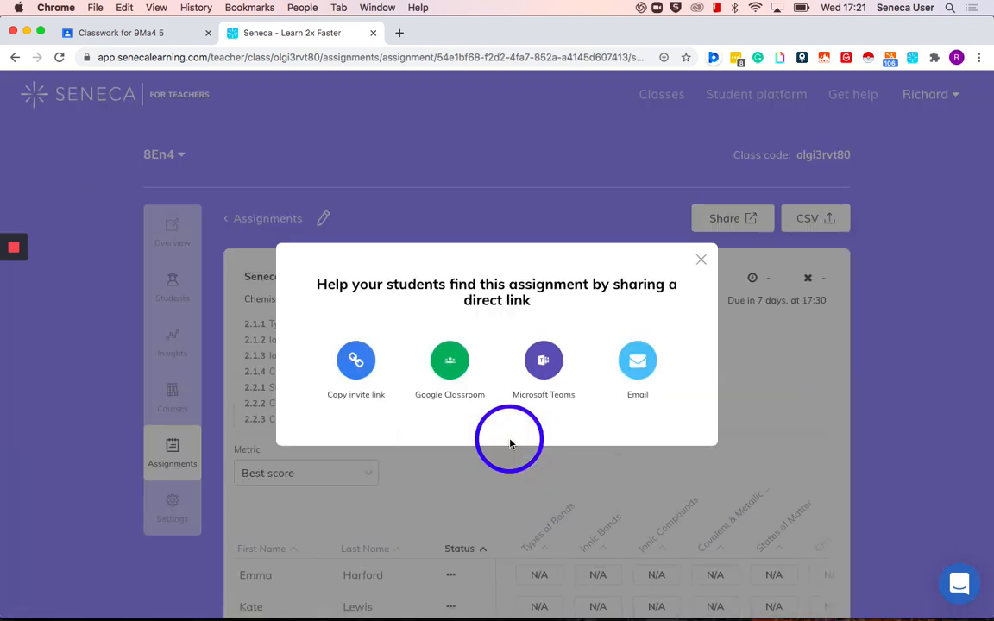
Step: Copy the invite link of the newly created Seneca assignment
{"action": "left_click", "coordinate": [355, 362]}
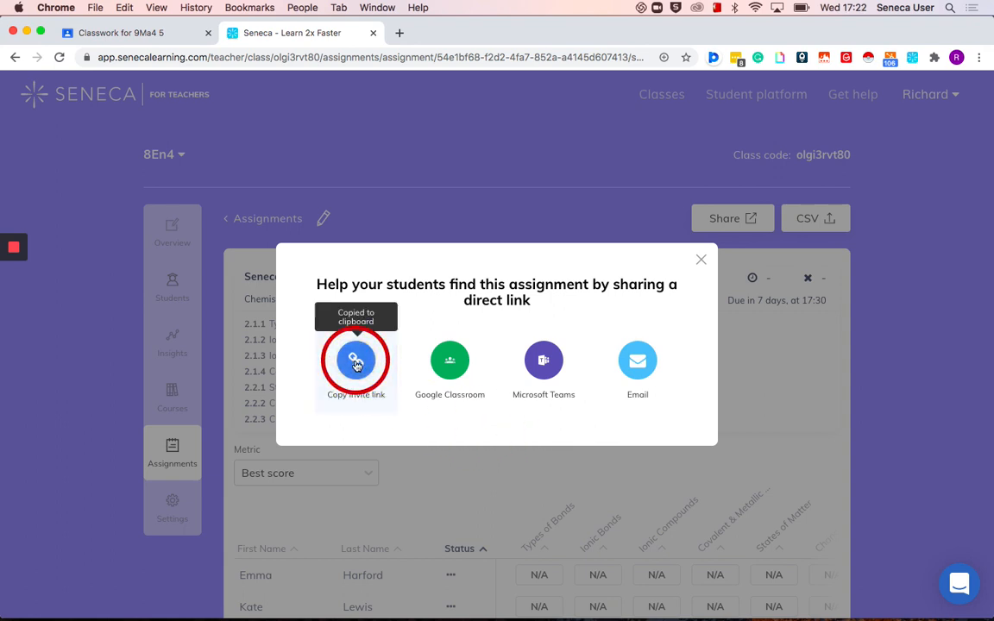
{"action": "left_click", "coordinate": [162, 39]}
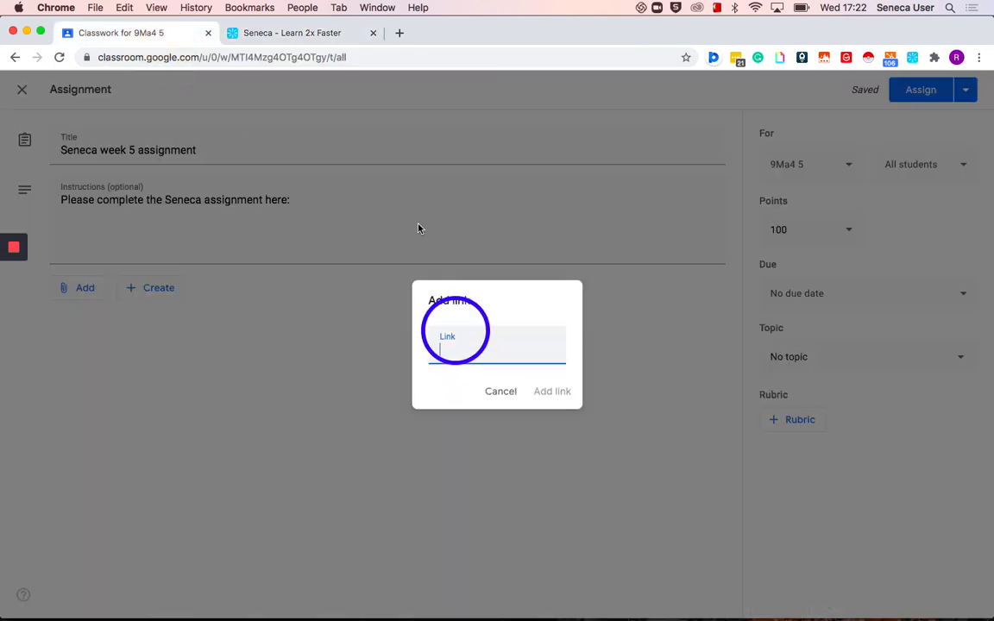
{"action": "left_click", "coordinate": [319, 39]}
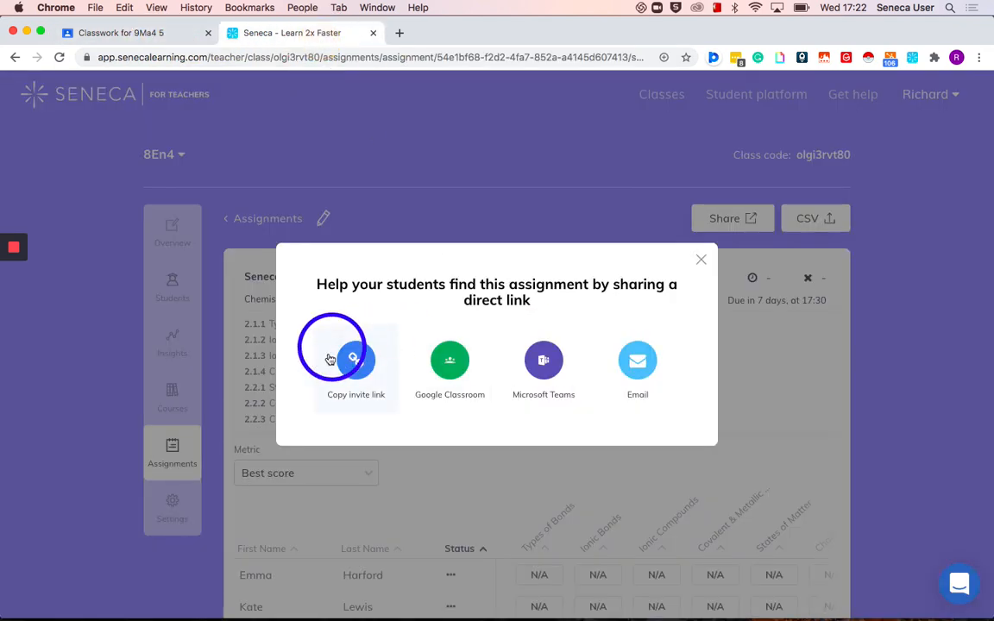
{"action": "left_click", "coordinate": [361, 361]}
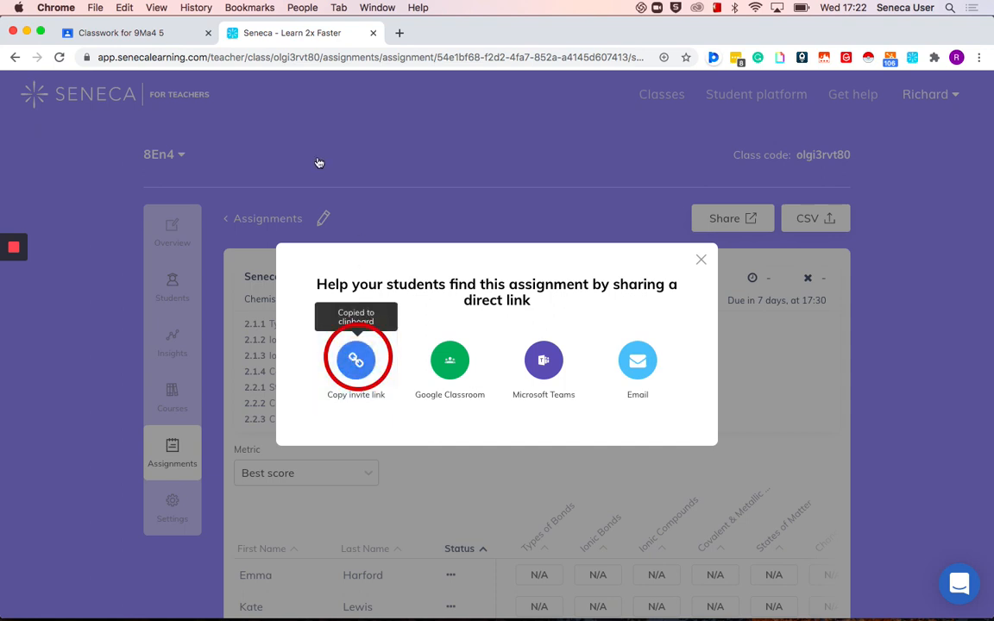
Step: Switch to Google Classroom and attach the copied Seneca link to the Seneca week 5 assignment
{"action": "left_click", "coordinate": [179, 34]}
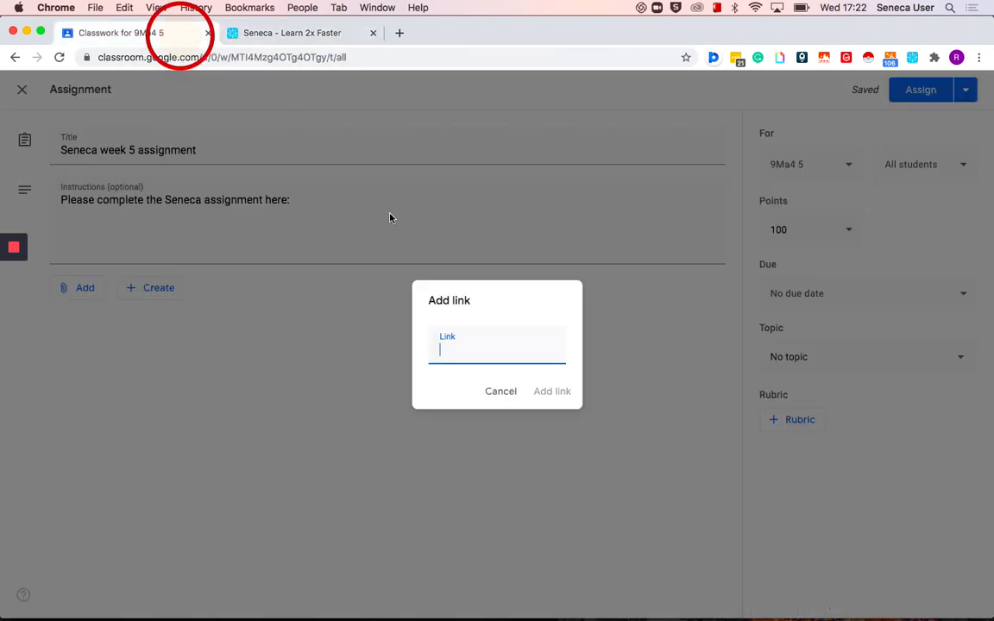
{"action": "left_click", "coordinate": [484, 350]}
{"action": "right_click", "coordinate": [484, 349]}
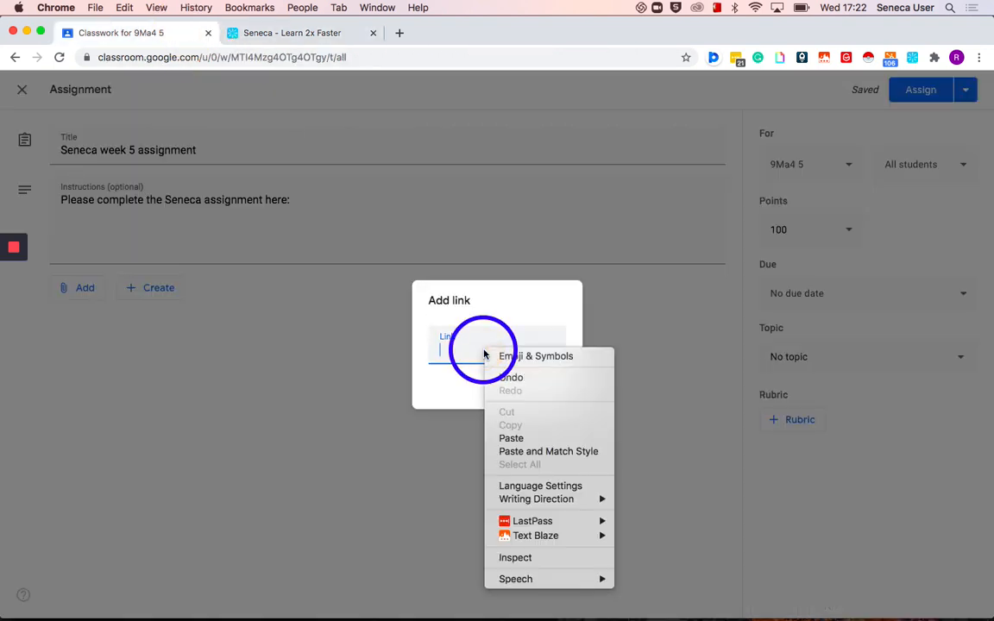
{"action": "left_click", "coordinate": [529, 439]}
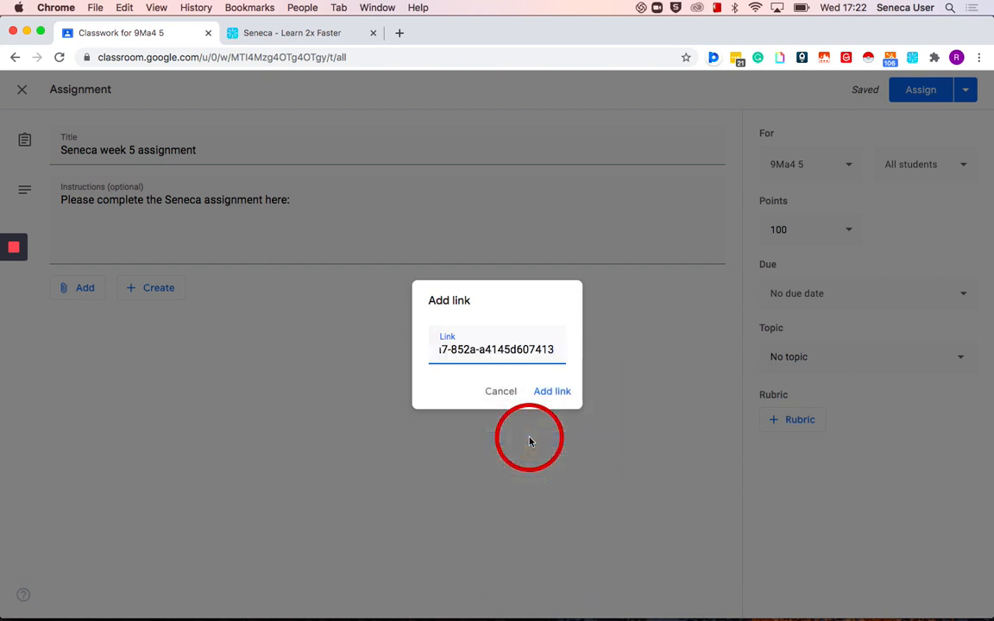
{"action": "left_click", "coordinate": [552, 392]}
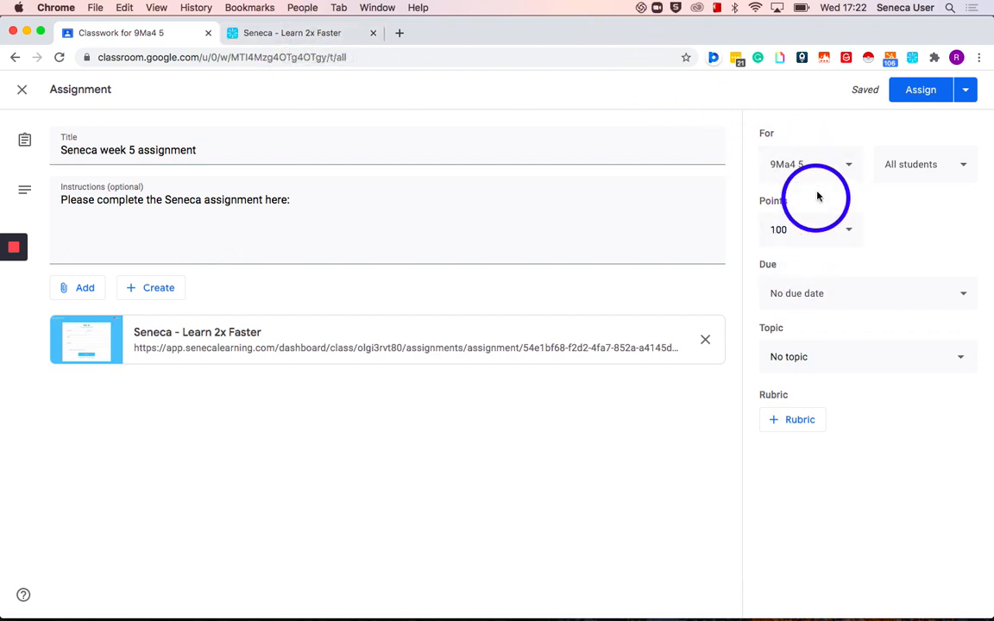
Step: Check the class and student options for the assignment and set its points to Unmarked
{"action": "left_click", "coordinate": [801, 165]}
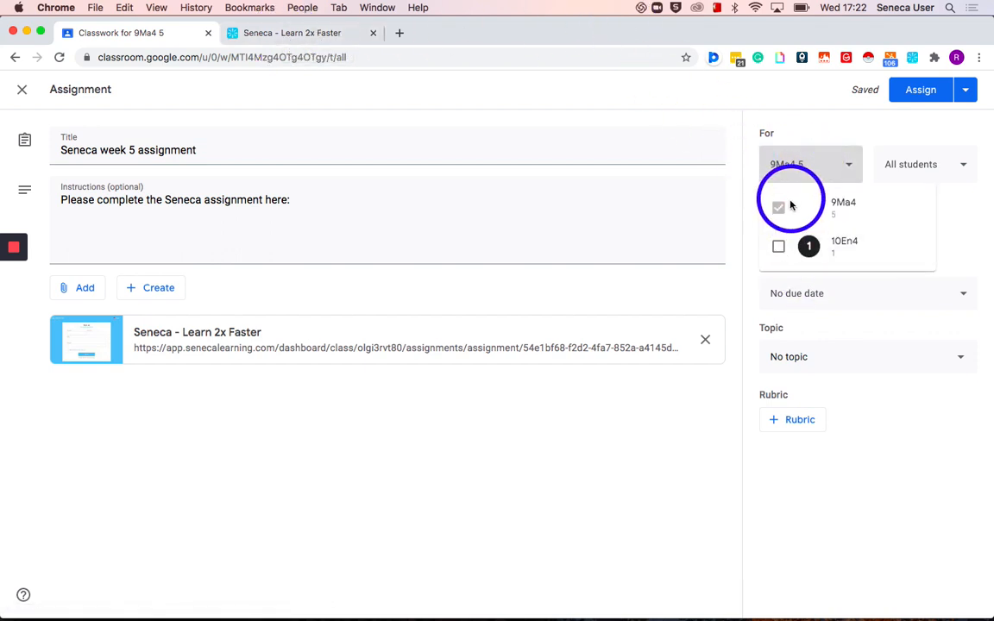
{"action": "left_click", "coordinate": [897, 171]}
{"action": "left_click", "coordinate": [906, 173]}
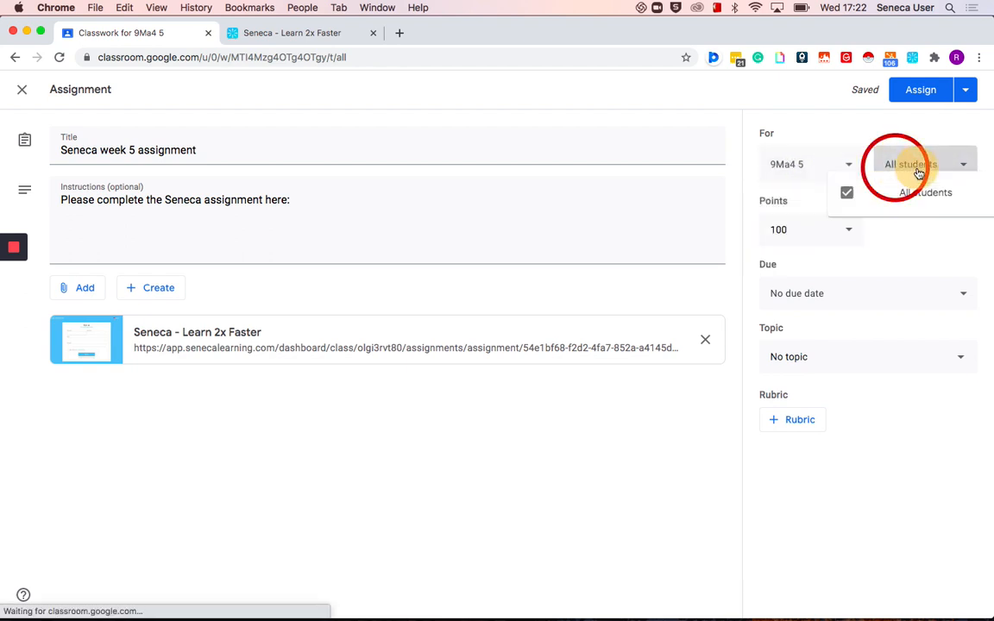
{"action": "left_click", "coordinate": [889, 248]}
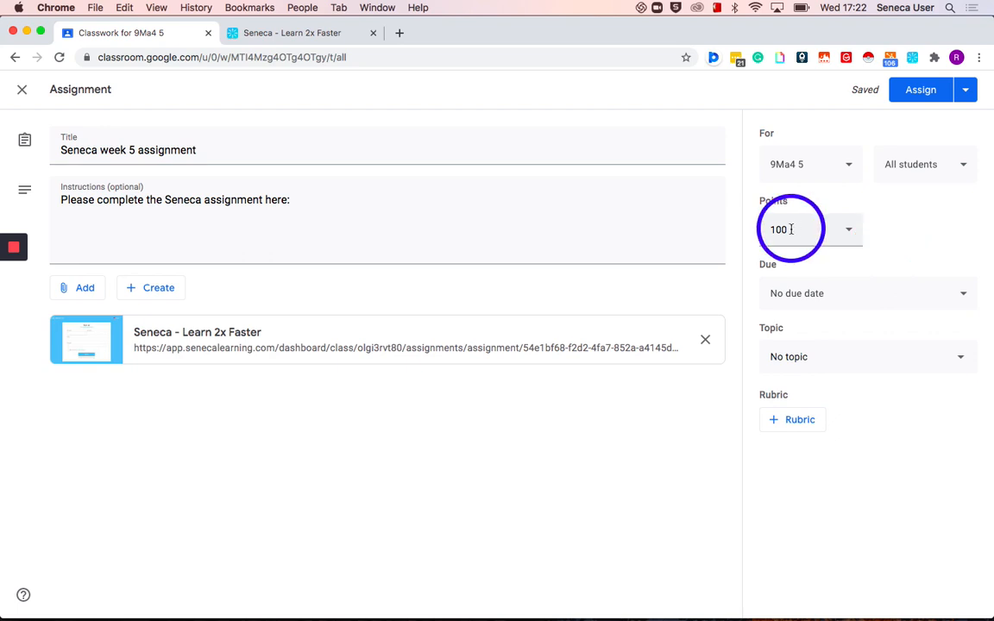
{"action": "left_click", "coordinate": [846, 233]}
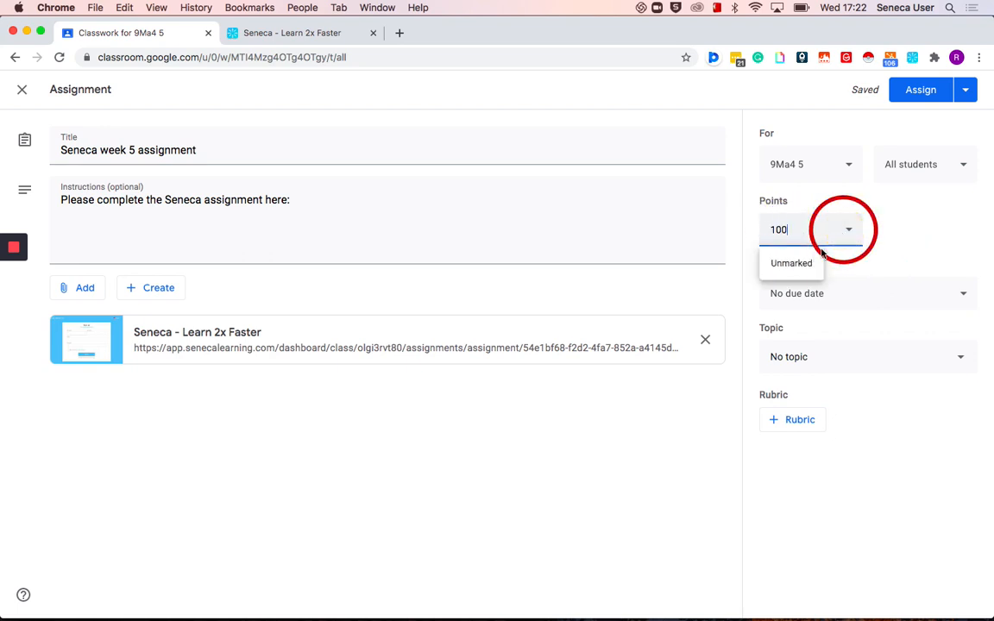
{"action": "left_click", "coordinate": [792, 264]}
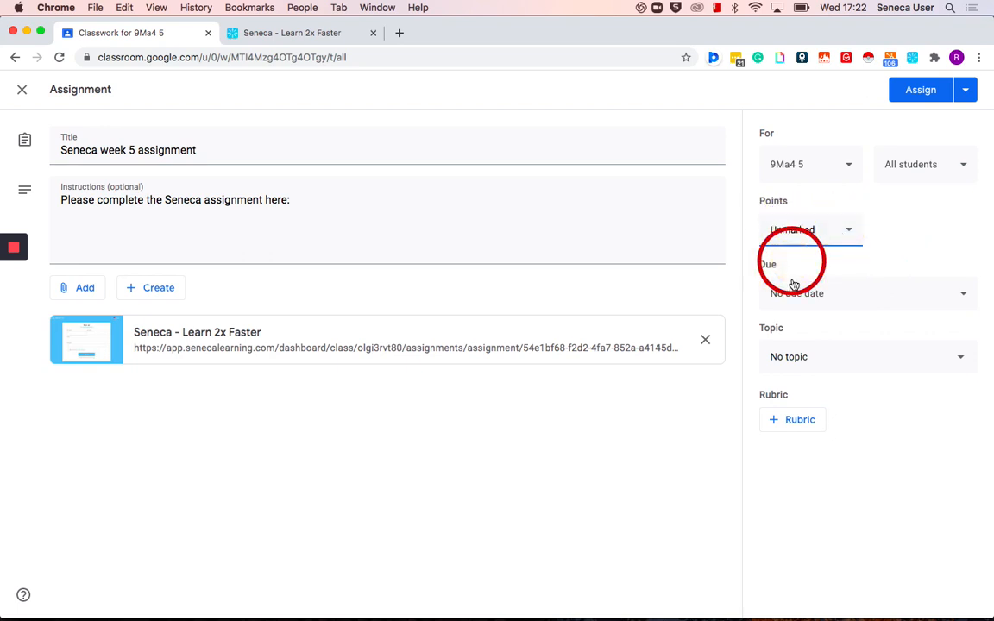
Step: Set the assignment's due date to 16 Jul 2020 without a due time
{"action": "left_click", "coordinate": [825, 304]}
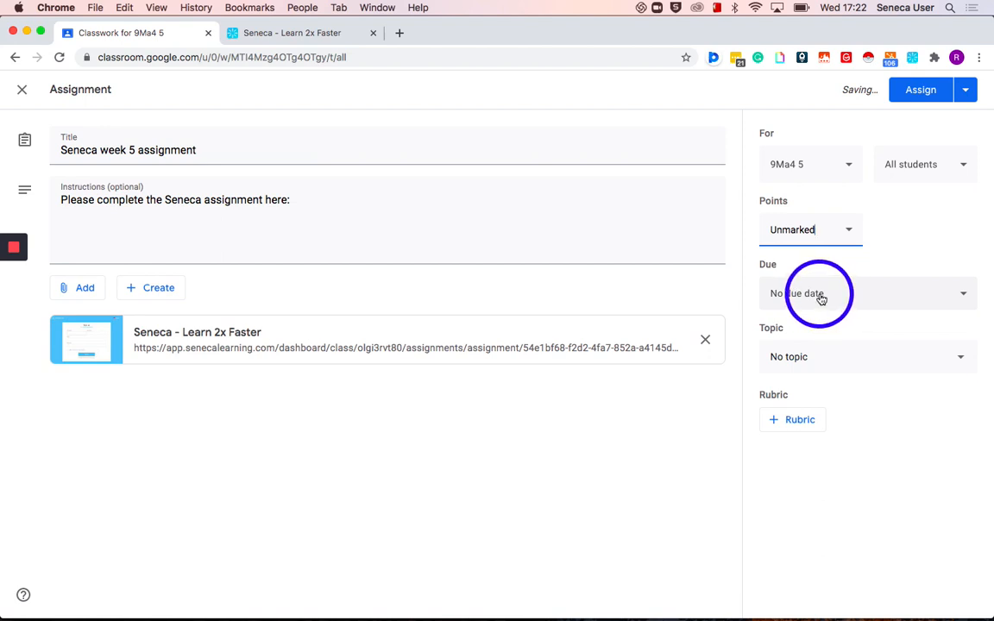
{"action": "left_click", "coordinate": [817, 349]}
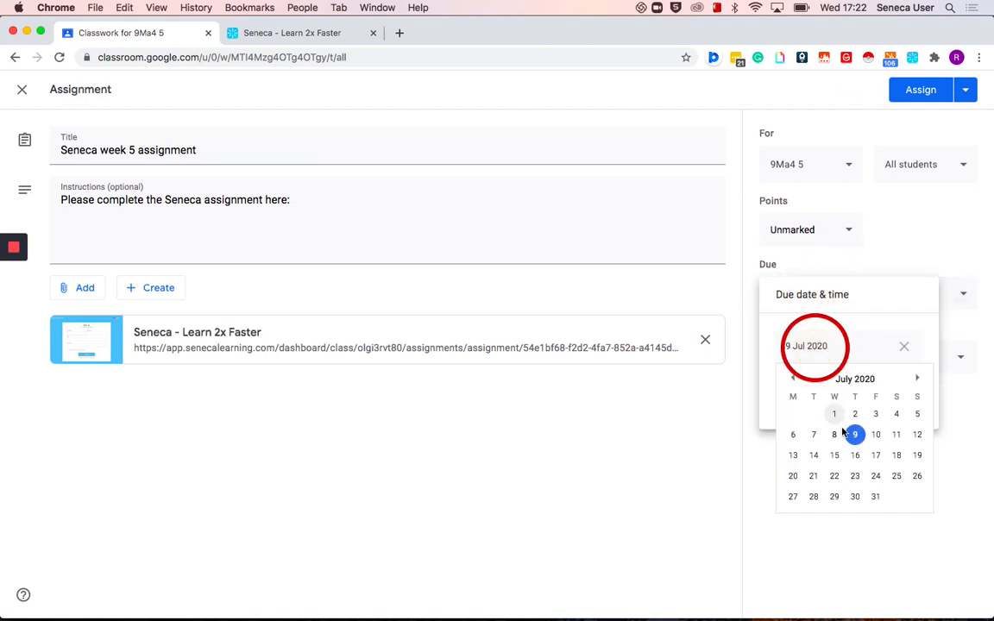
{"action": "left_click", "coordinate": [853, 454]}
{"action": "left_click", "coordinate": [859, 276]}
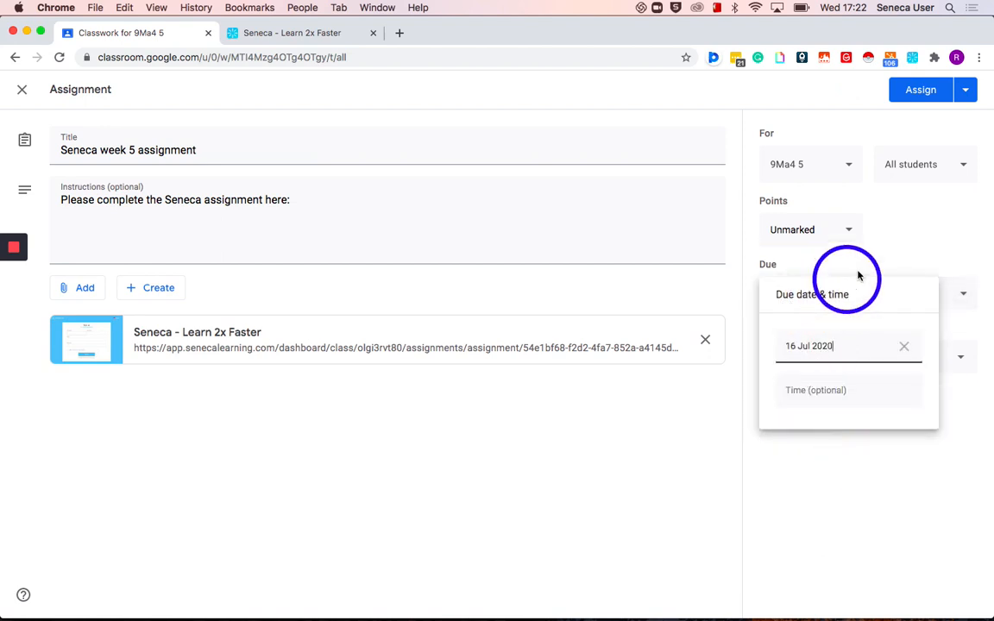
Step: Review the topic and rubric options for the assignment, keeping it at No topic
{"action": "left_click", "coordinate": [785, 361]}
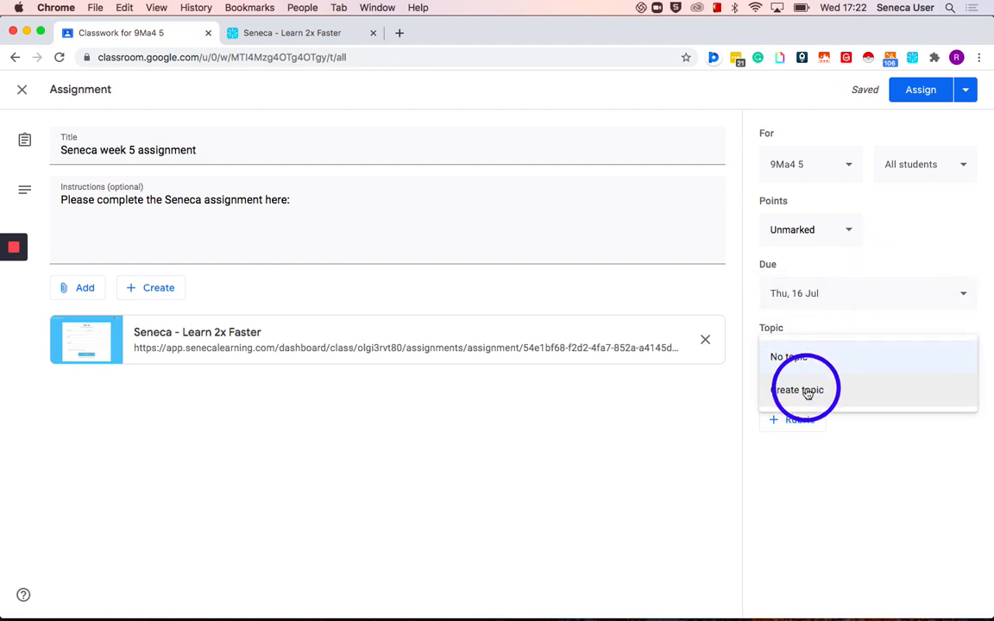
{"action": "left_click", "coordinate": [808, 358]}
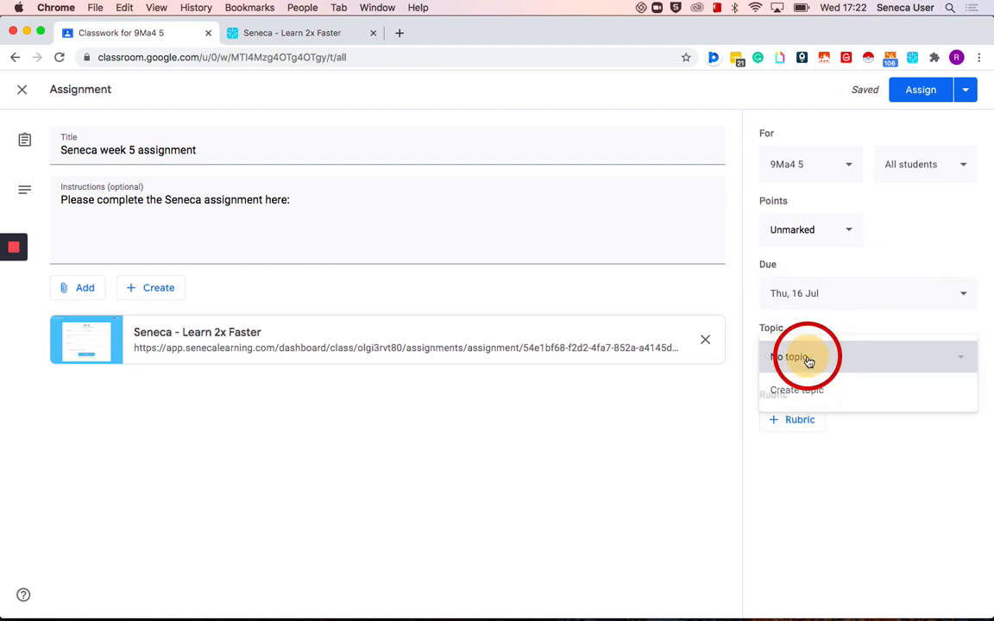
{"action": "left_click", "coordinate": [788, 421]}
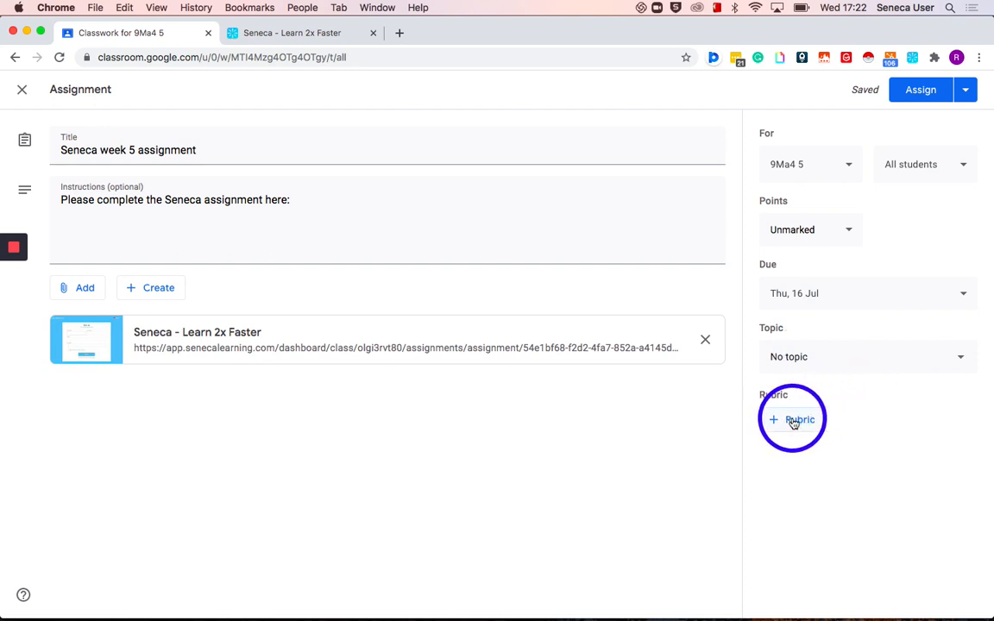
{"action": "left_click", "coordinate": [793, 421]}
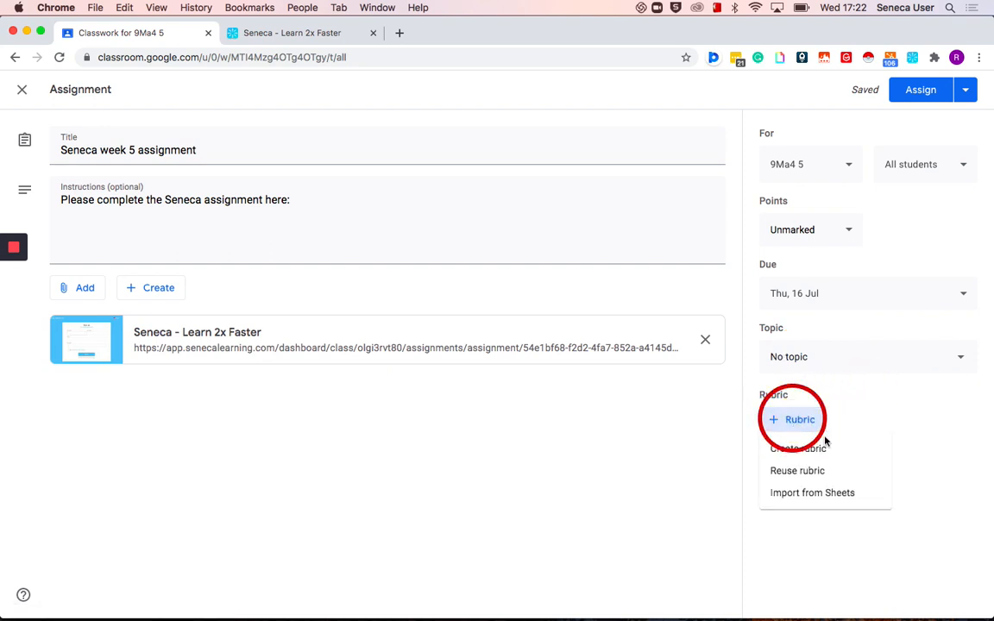
{"action": "left_click", "coordinate": [848, 408]}
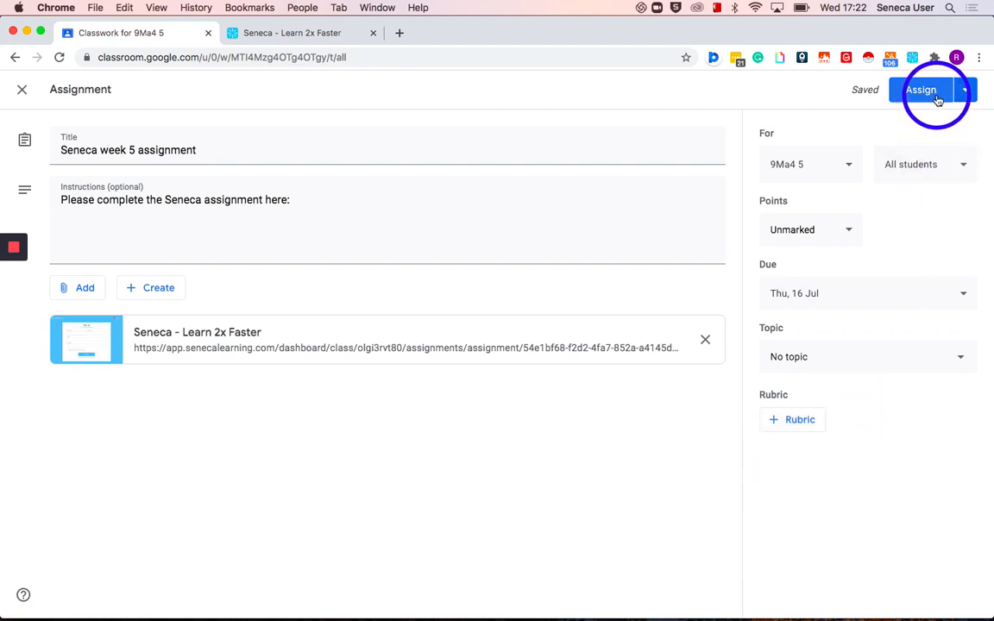
Step: Check the alternatives for scheduling or saving a draft, assign the work immediately, and dismiss the topic tip
{"action": "left_click", "coordinate": [964, 91]}
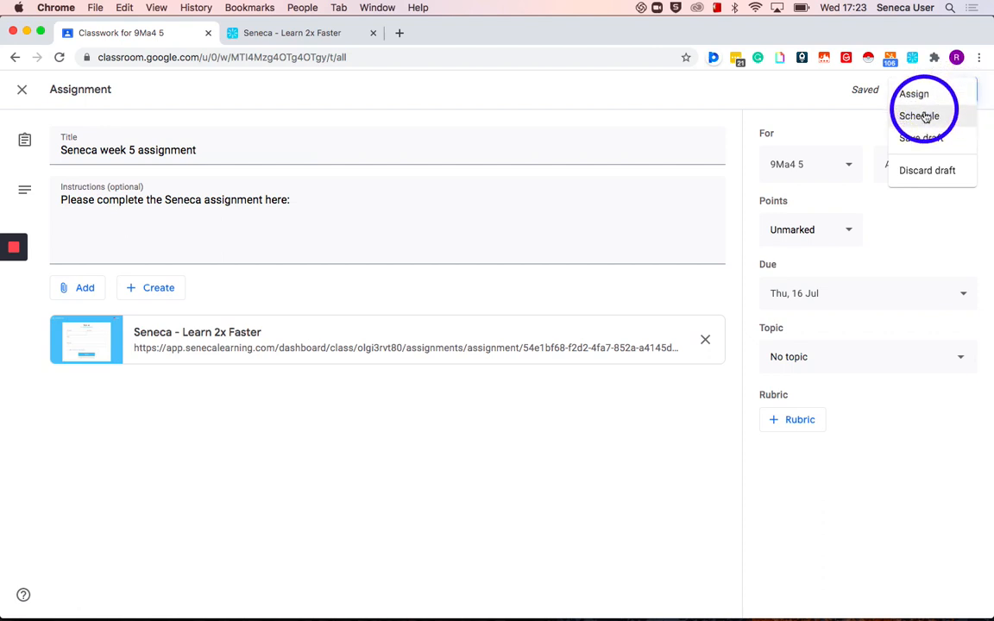
{"action": "left_click", "coordinate": [879, 123]}
{"action": "left_click", "coordinate": [916, 90]}
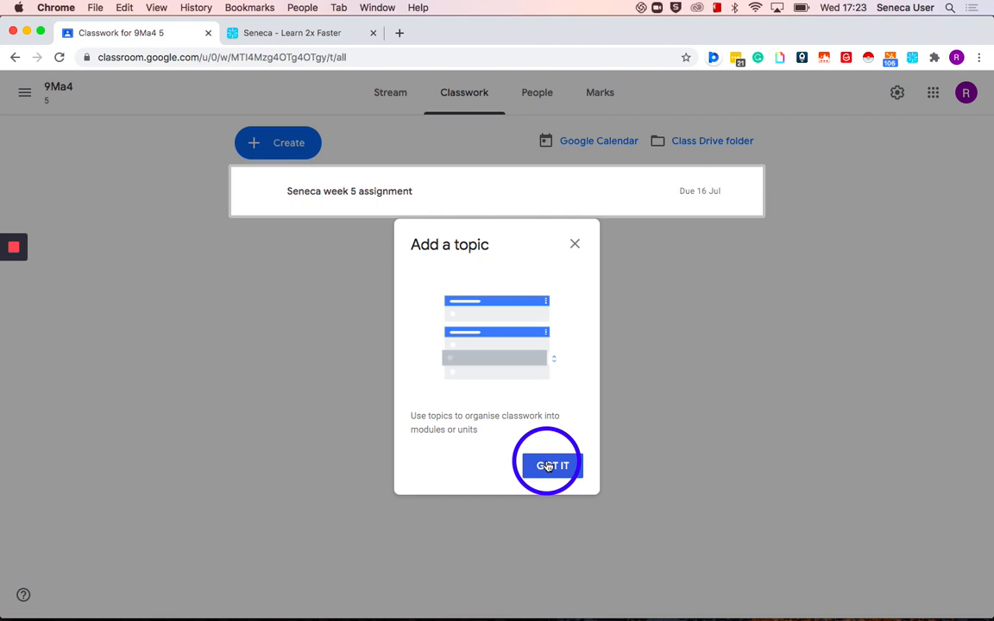
{"action": "left_click", "coordinate": [548, 466]}
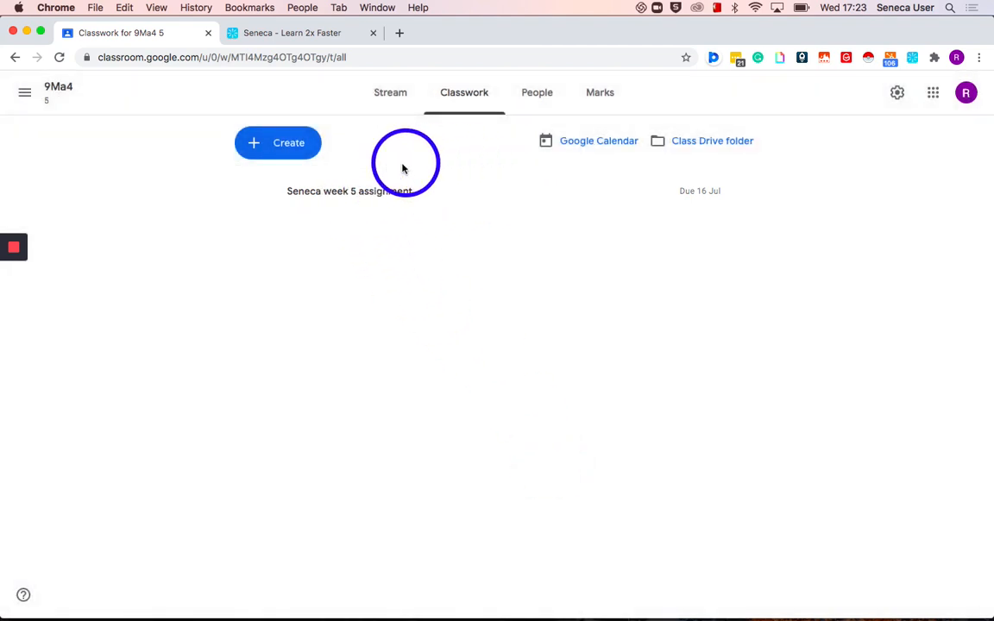
Step: Add a classwork topic named Algebra
{"action": "left_click", "coordinate": [281, 145]}
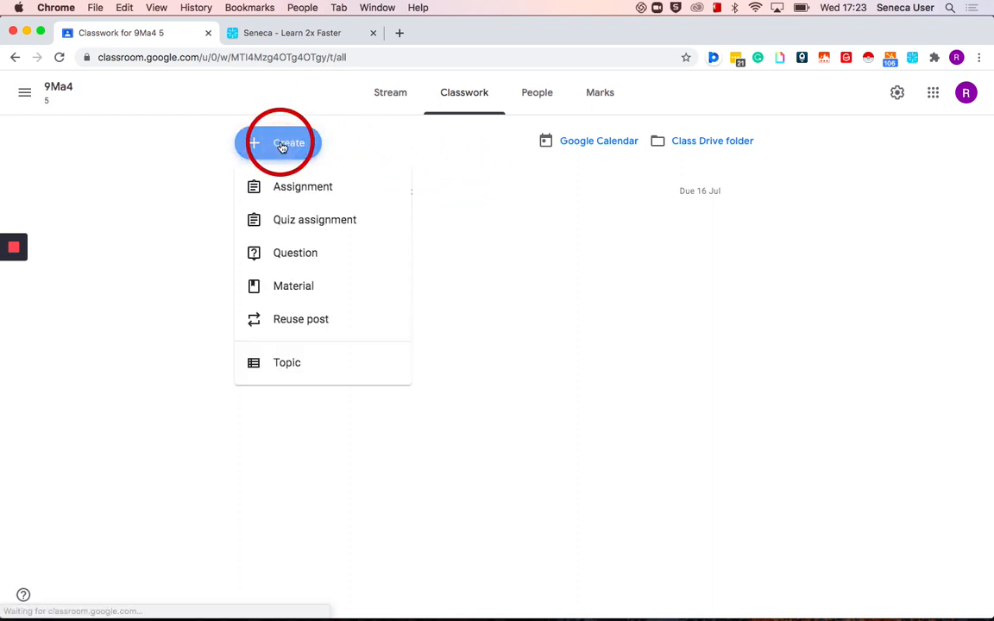
{"action": "left_click", "coordinate": [304, 366]}
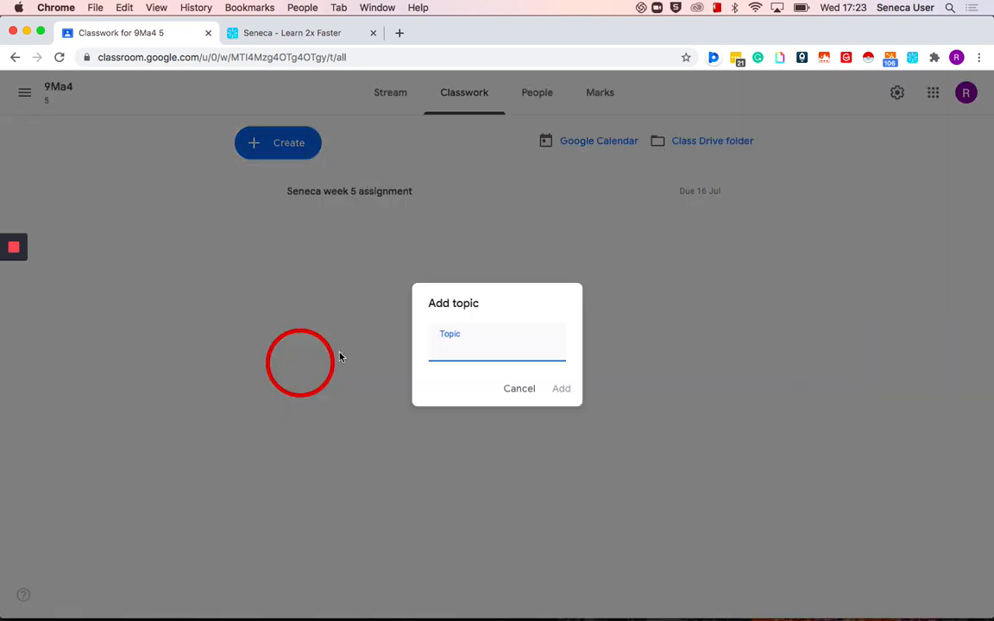
{"action": "left_click", "coordinate": [449, 355]}
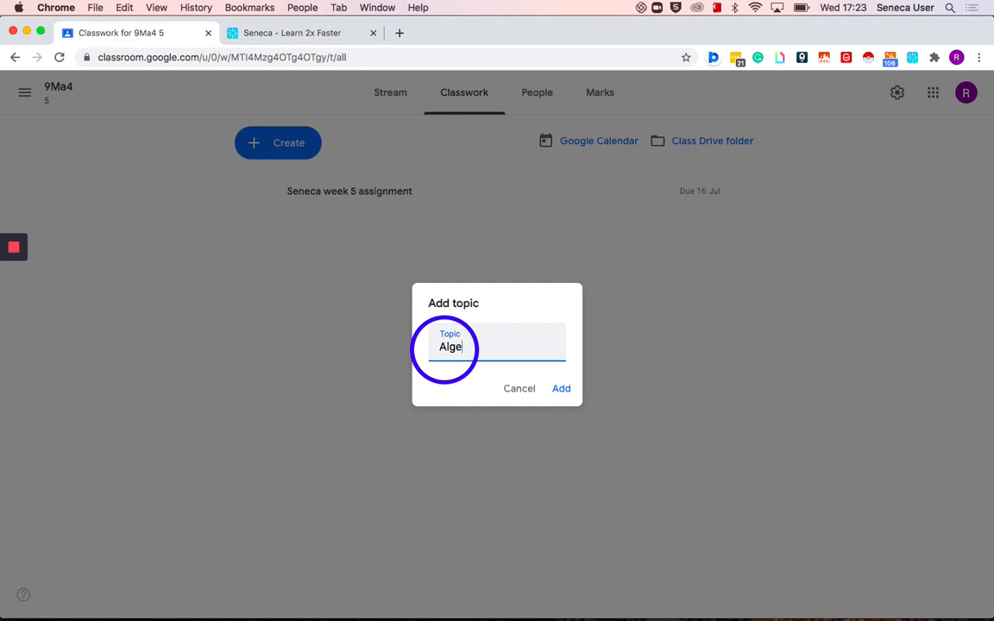
{"action": "left_click", "coordinate": [561, 390]}
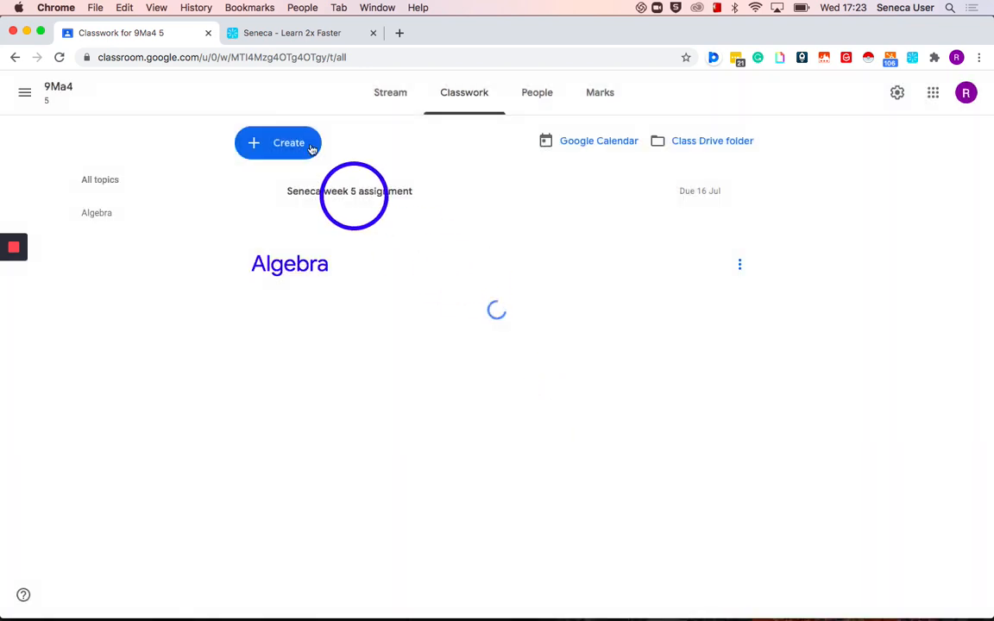
Step: Add a second classwork topic named Shape
{"action": "left_click", "coordinate": [293, 143]}
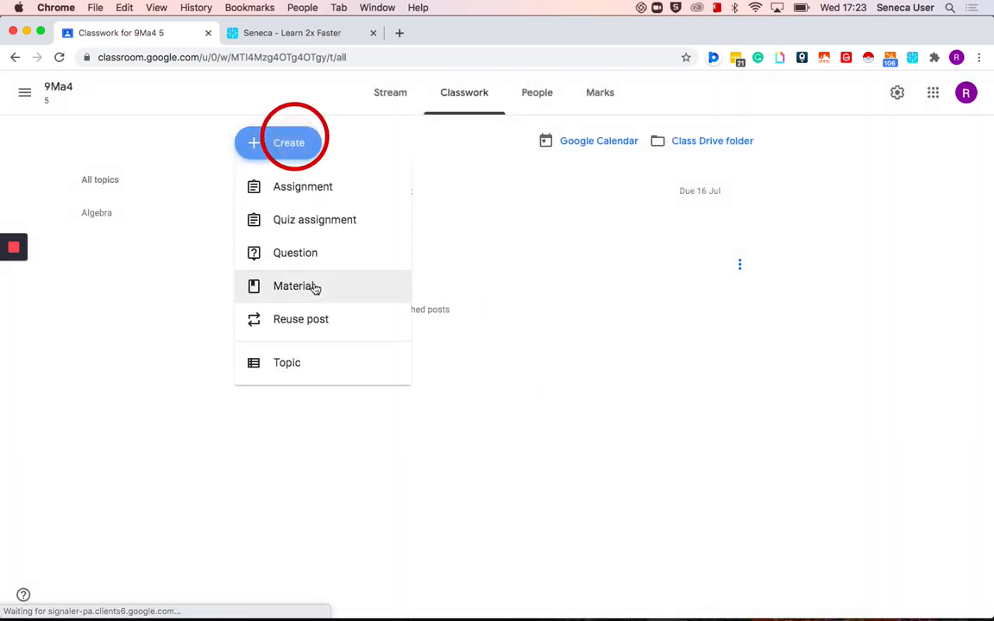
{"action": "left_click", "coordinate": [294, 363]}
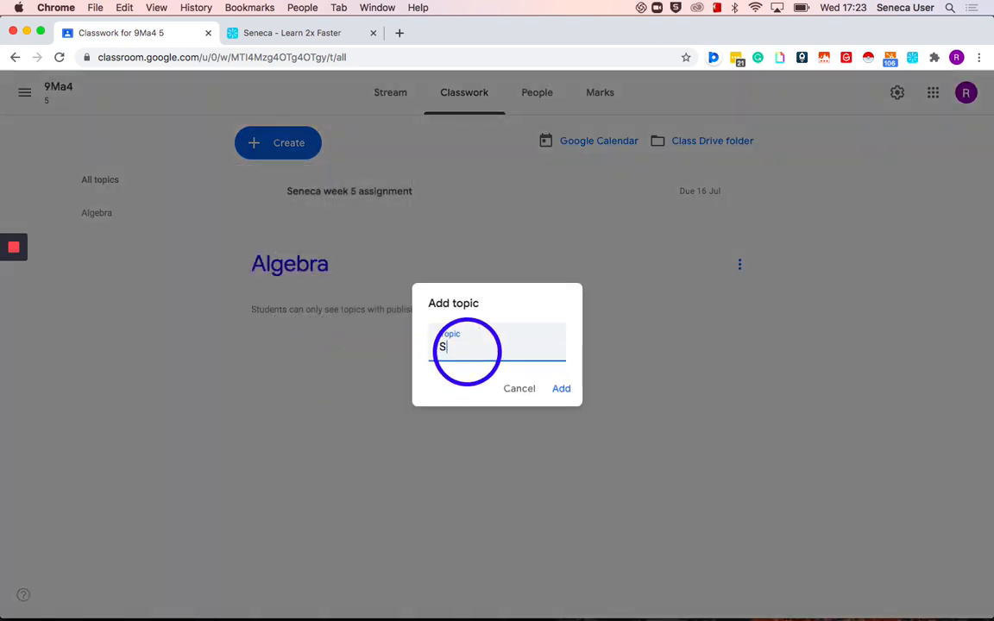
{"action": "left_click", "coordinate": [561, 388]}
Step: Add a third classwork topic named Number and leave the creation options without adding another item
{"action": "left_click", "coordinate": [278, 148]}
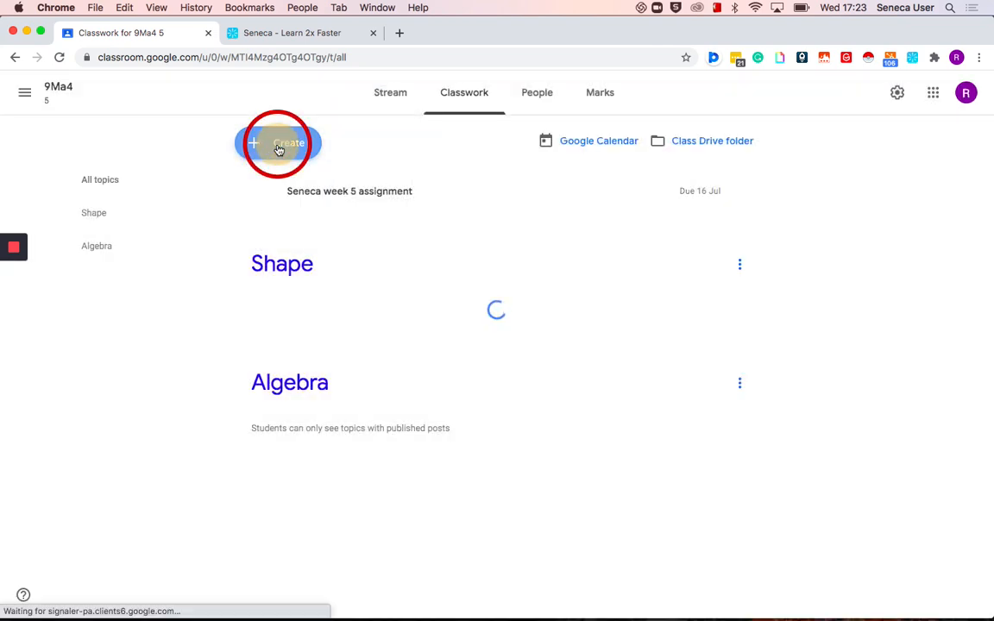
{"action": "left_click", "coordinate": [319, 369]}
{"action": "type", "text": "Number"}
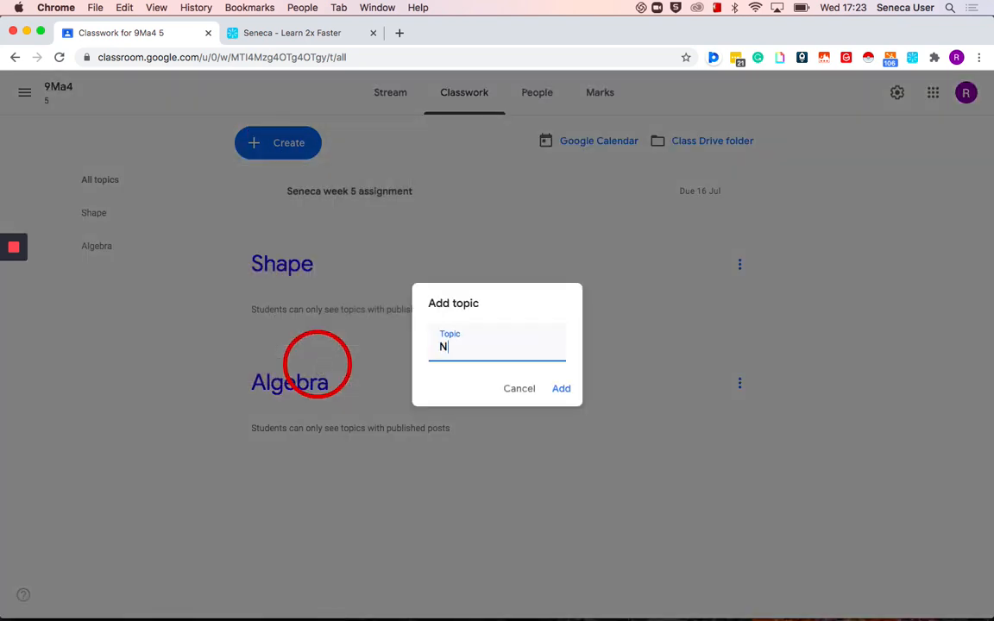
{"action": "left_click", "coordinate": [556, 390]}
{"action": "left_click", "coordinate": [269, 149]}
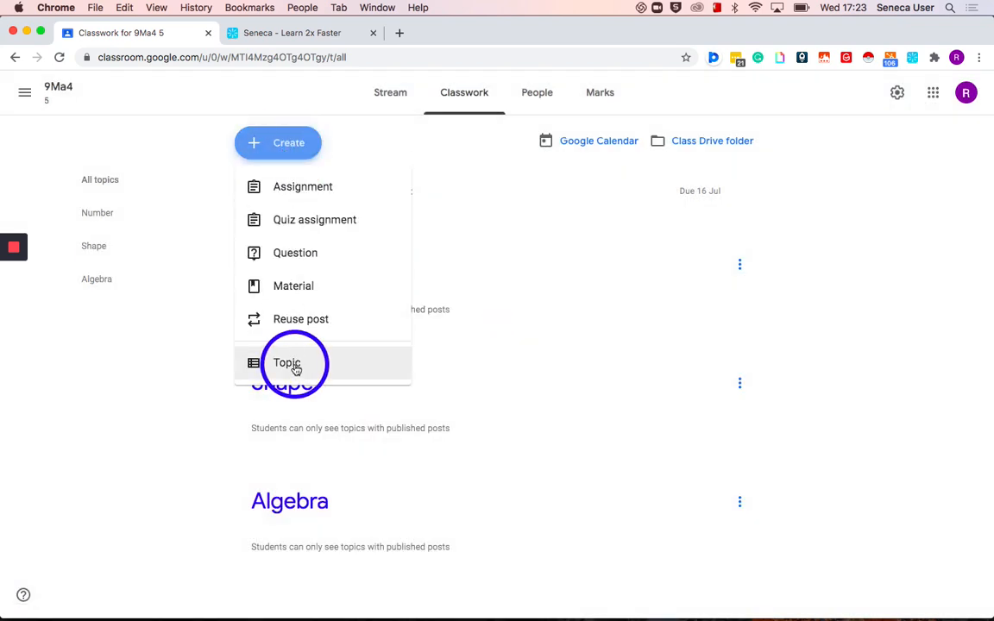
{"action": "left_click", "coordinate": [927, 288]}
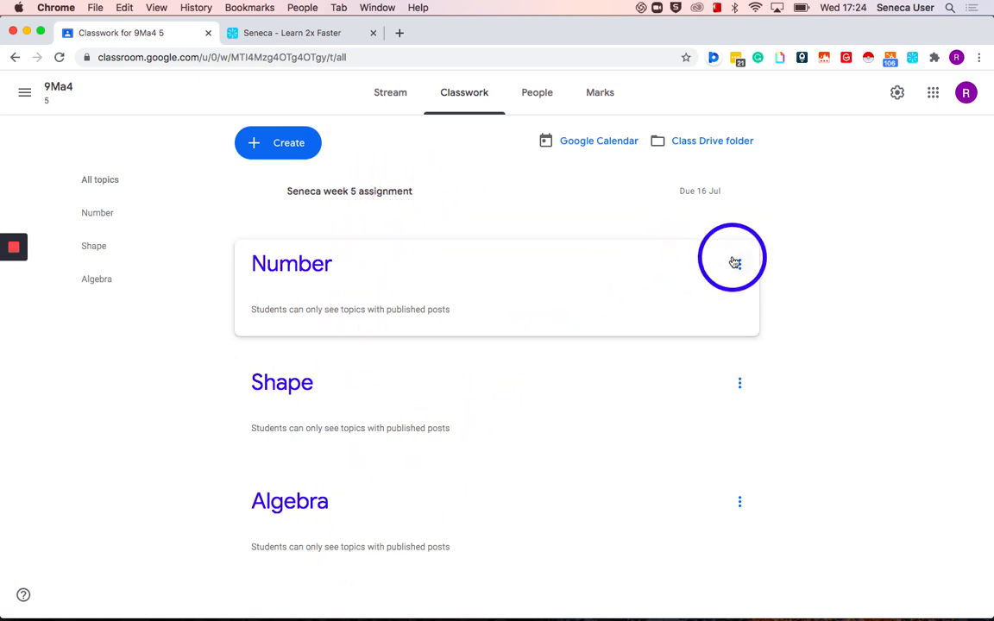
Step: Edit the Seneca week 5 assignment to file it under the Number topic and save the change
{"action": "left_click", "coordinate": [736, 195]}
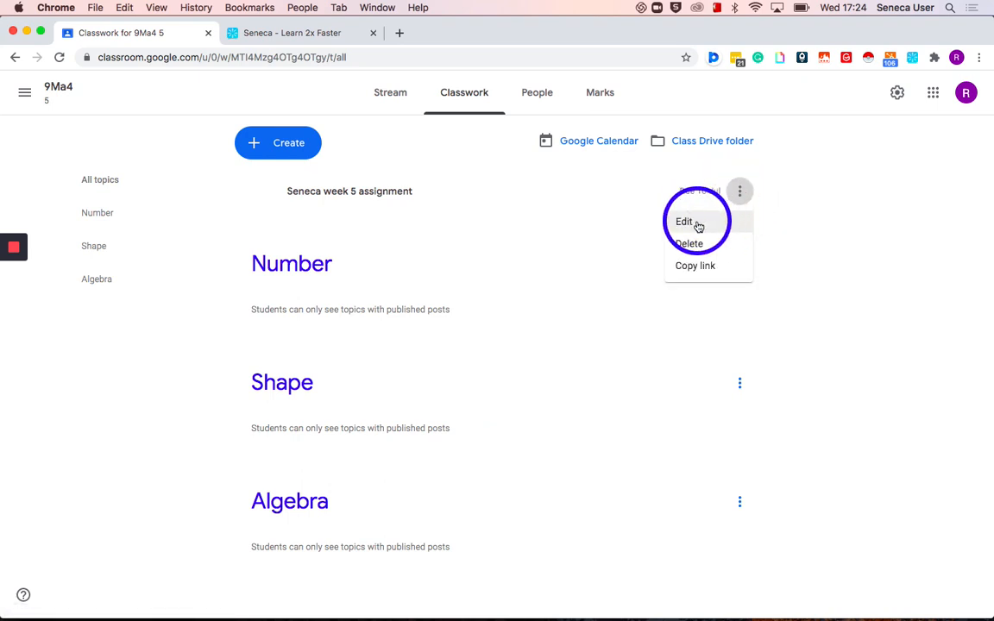
{"action": "left_click", "coordinate": [697, 224]}
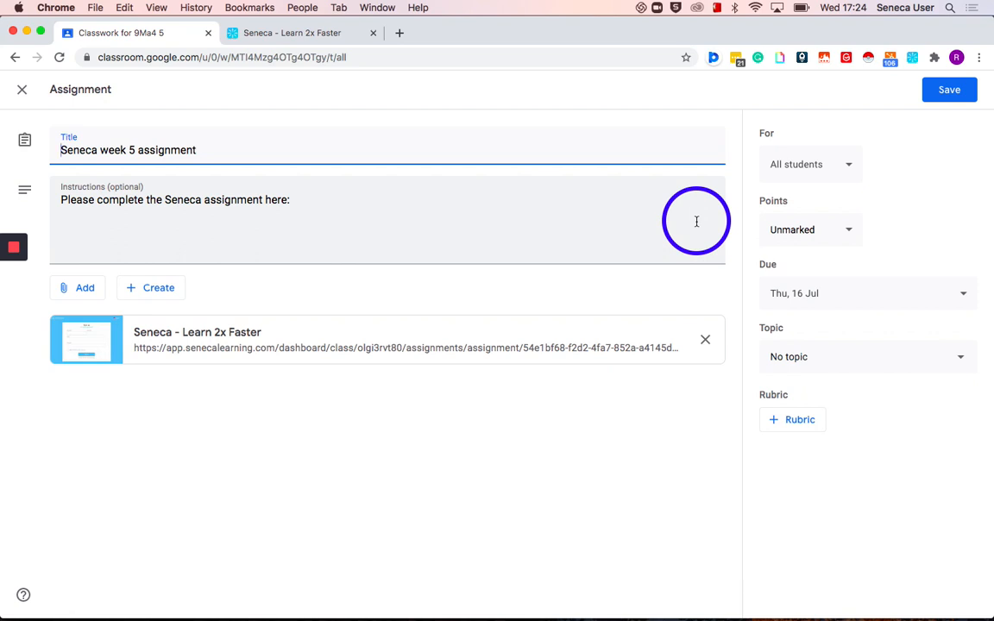
{"action": "left_click", "coordinate": [782, 354]}
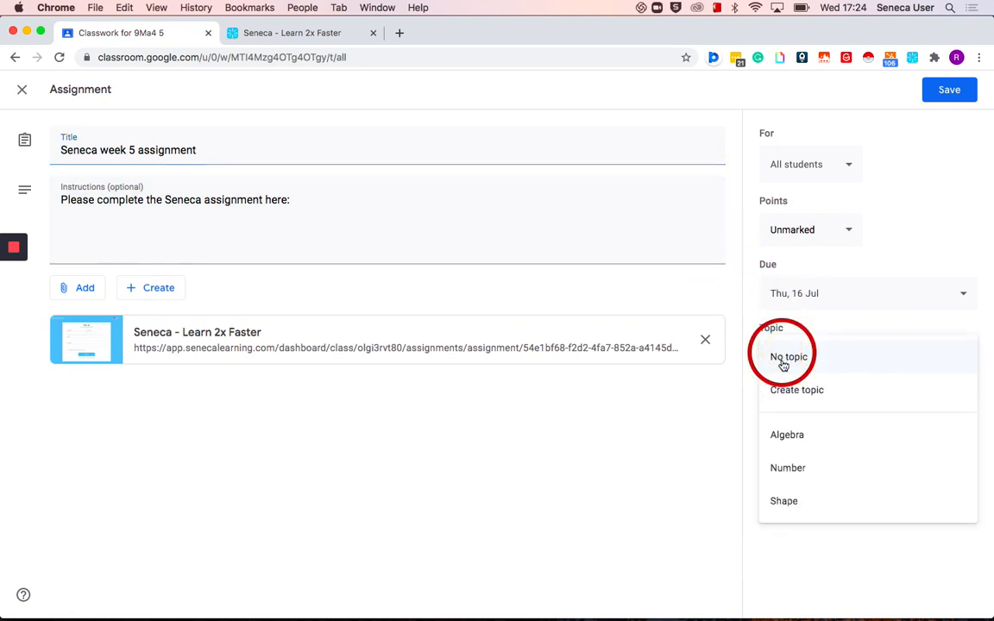
{"action": "left_click", "coordinate": [784, 466]}
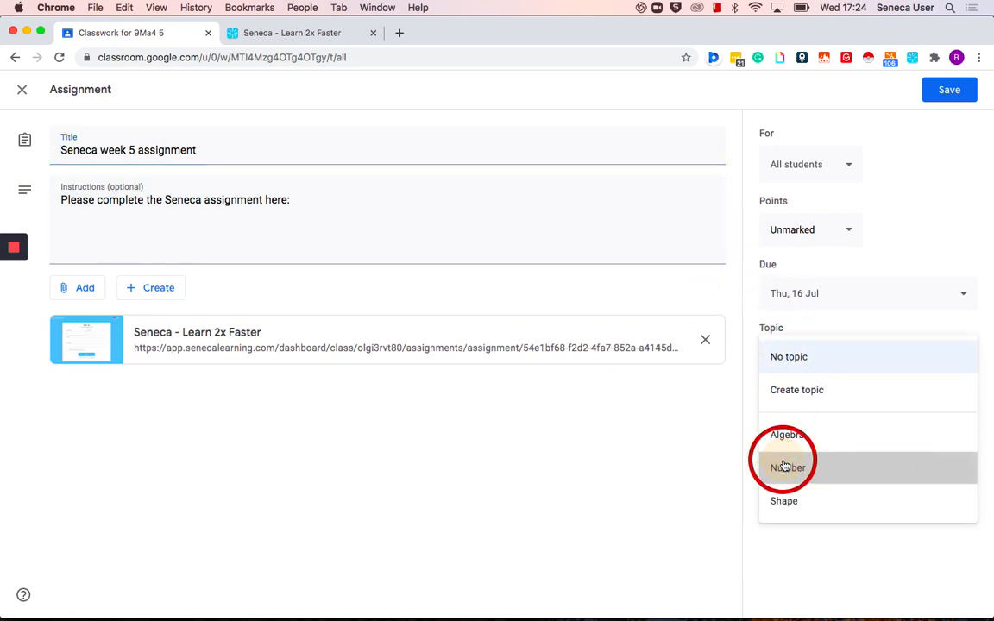
{"action": "left_click", "coordinate": [945, 93]}
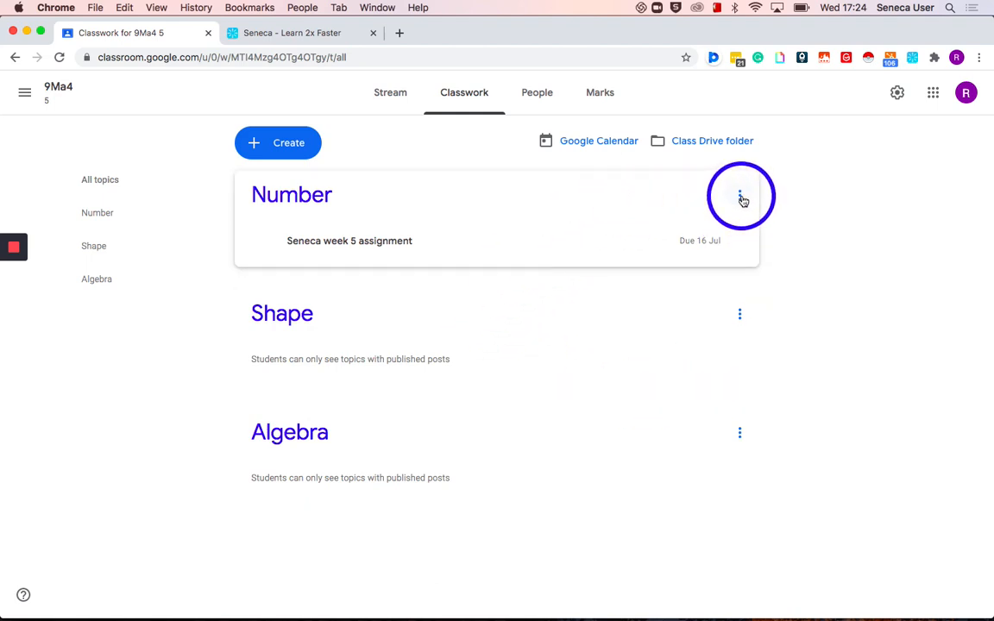
Step: Move the Number topic down one place, below Shape, in the classwork list
{"action": "left_click", "coordinate": [740, 197]}
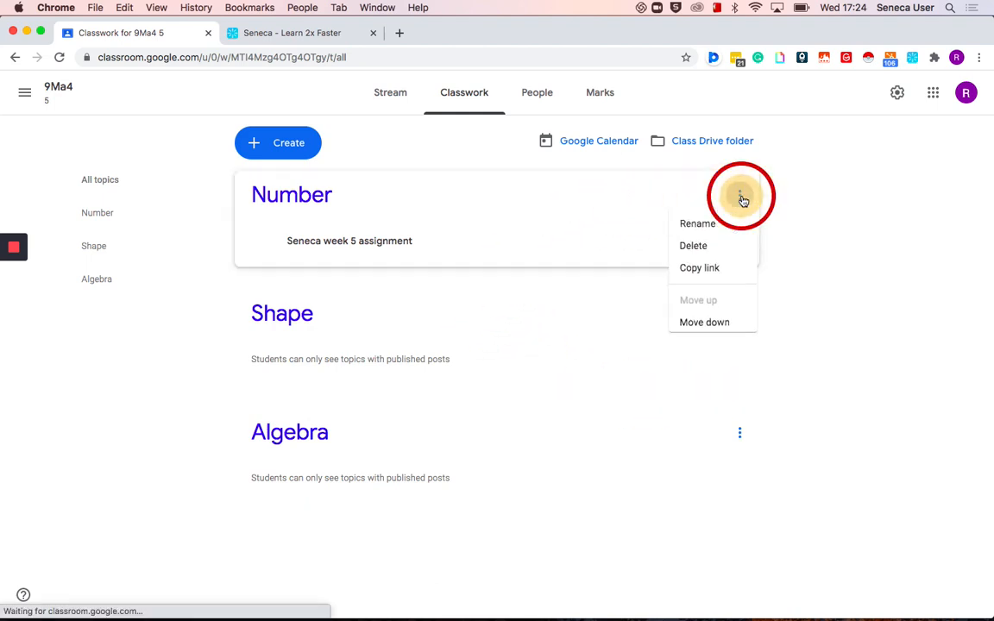
{"action": "left_click", "coordinate": [800, 209]}
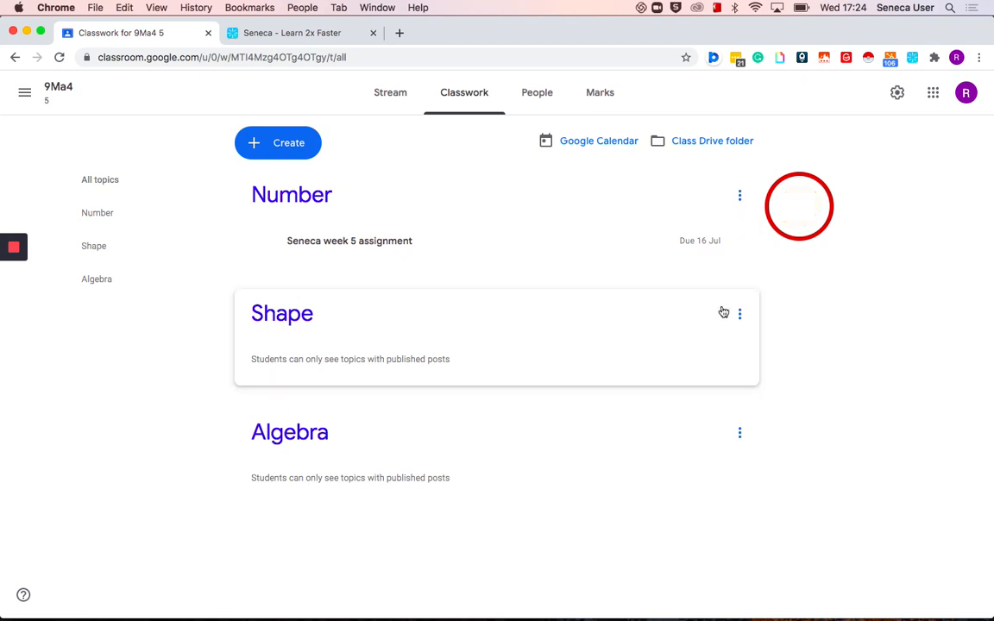
{"action": "left_click", "coordinate": [741, 198]}
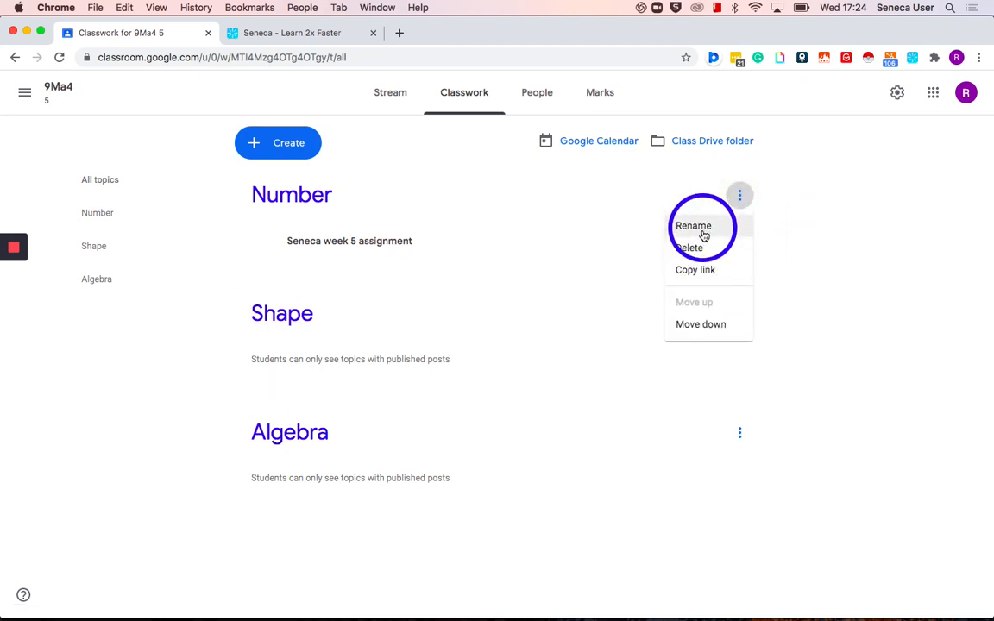
{"action": "left_click", "coordinate": [701, 326]}
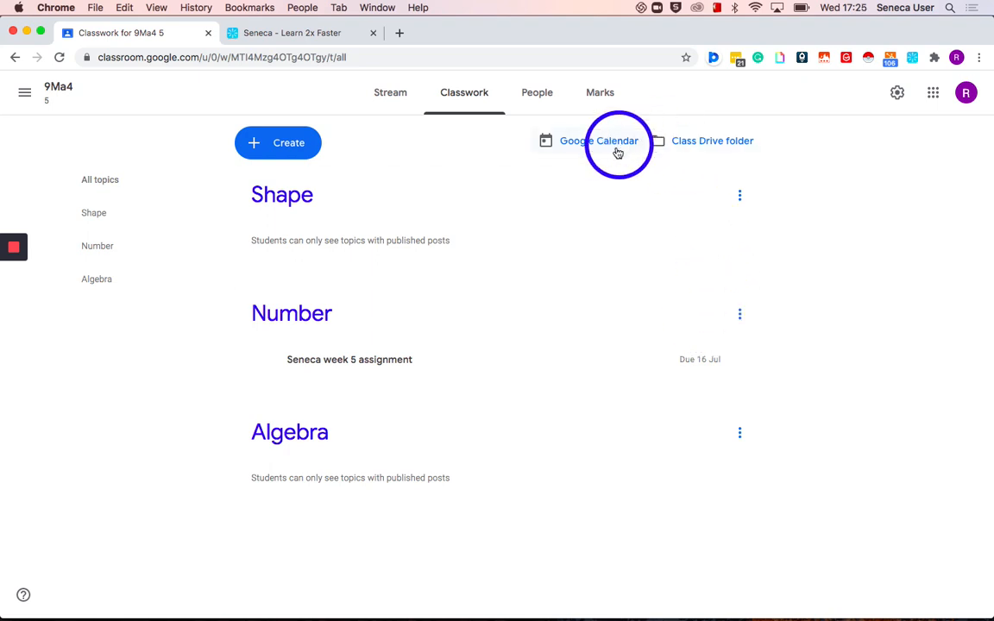
Step: Examine the class Drive folder with its options for new files, and the kinds of classwork that can be created
{"action": "left_click", "coordinate": [706, 145]}
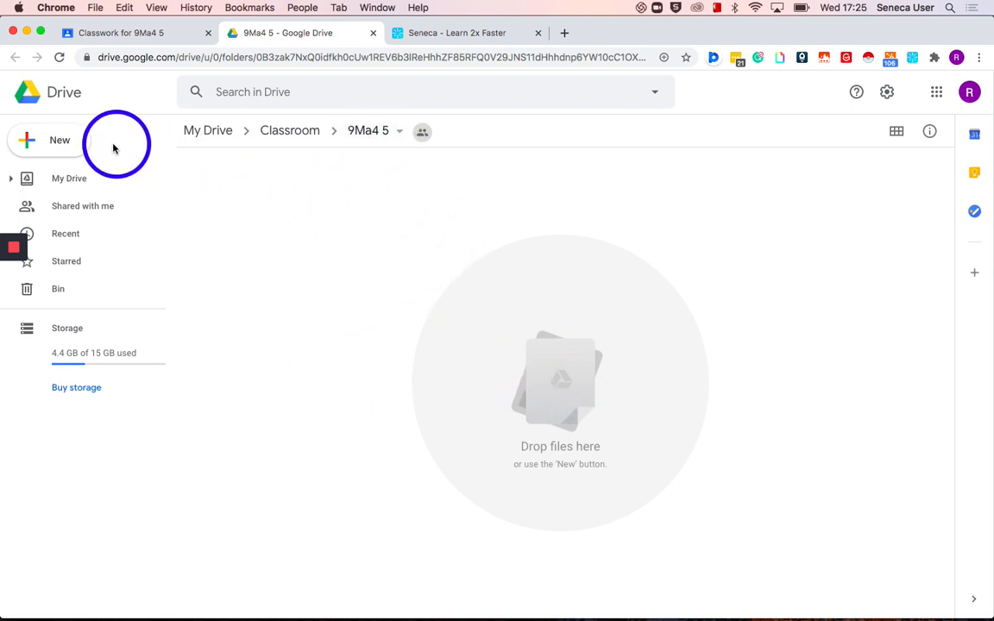
{"action": "left_click", "coordinate": [53, 143]}
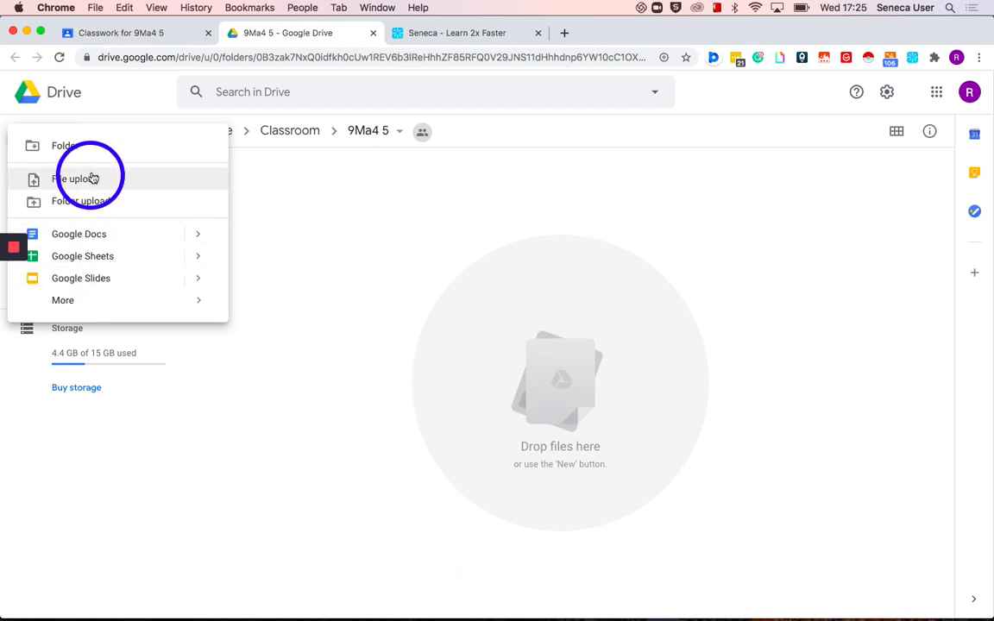
{"action": "left_click", "coordinate": [415, 213]}
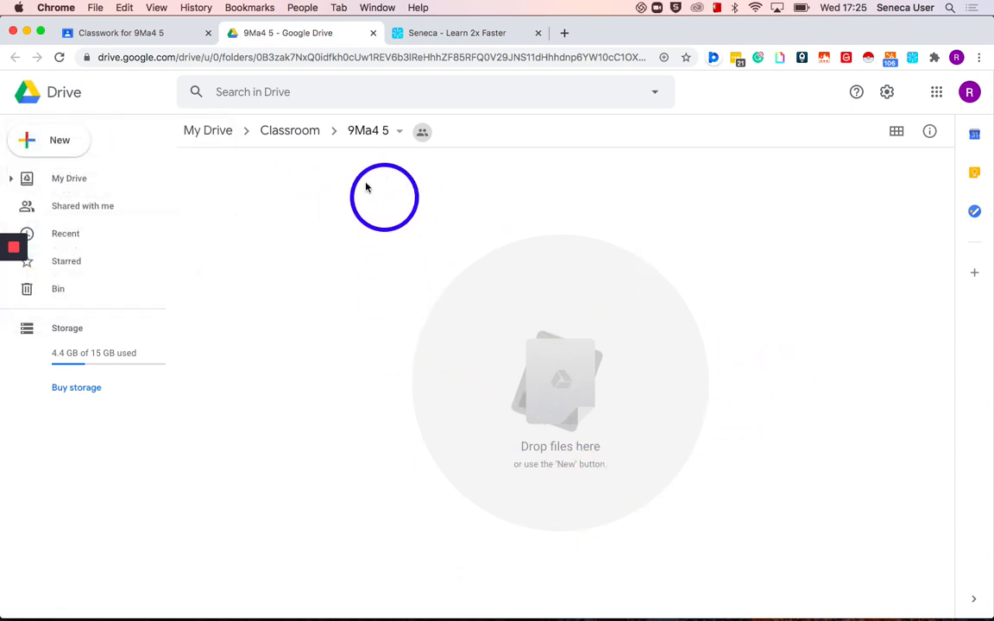
{"action": "left_click", "coordinate": [373, 34]}
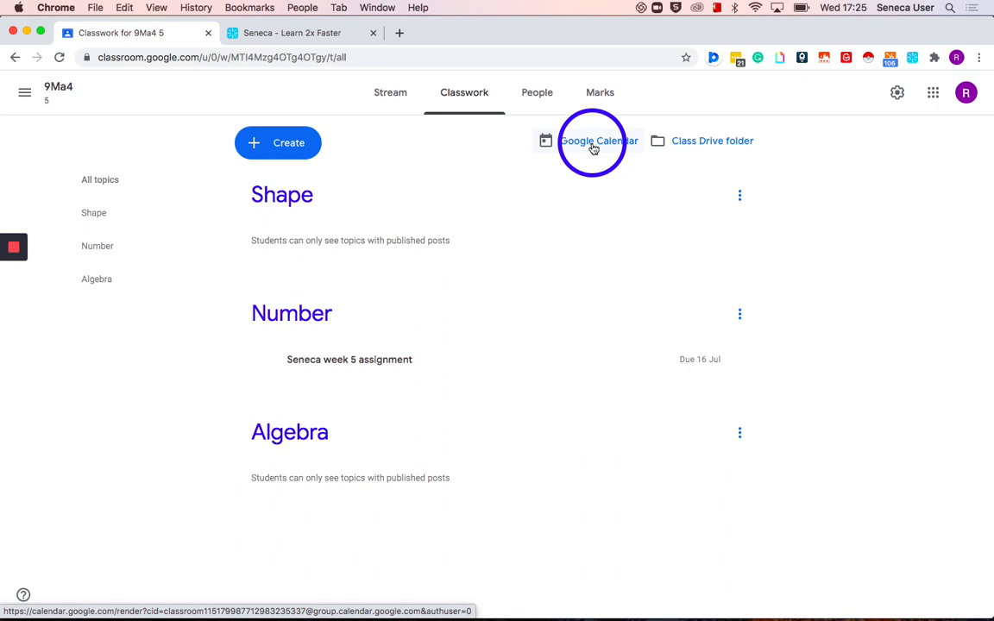
{"action": "left_click", "coordinate": [286, 145]}
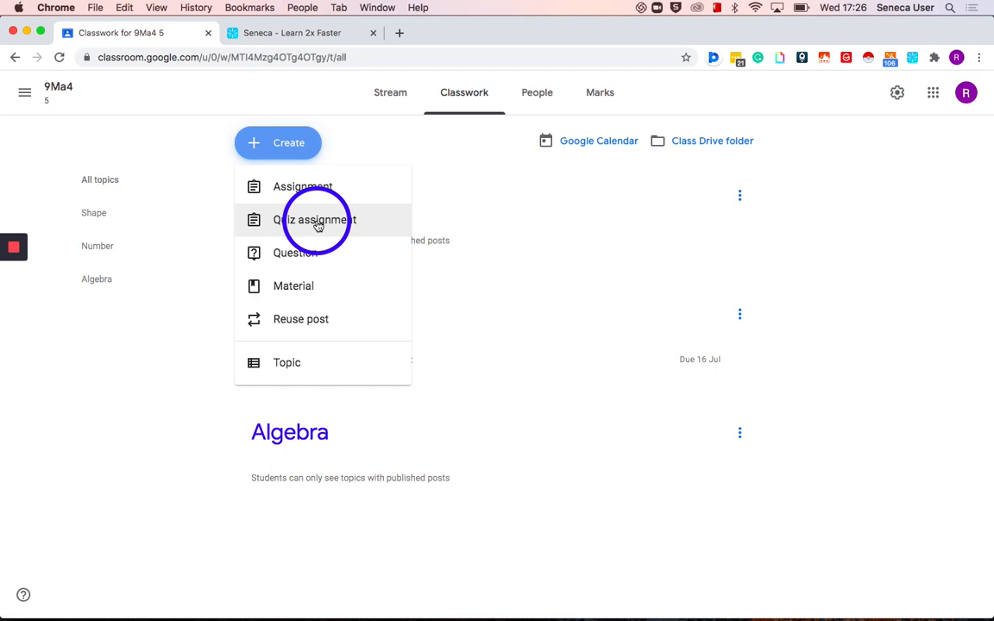
{"action": "left_click", "coordinate": [391, 147]}
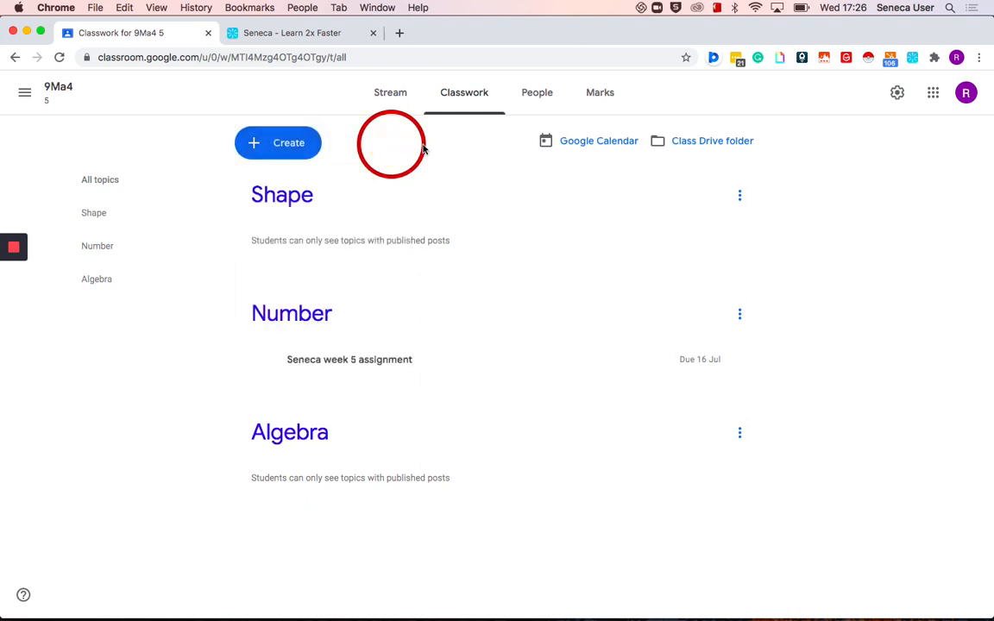
Step: View the people in the class and highlight the class code that students use to join
{"action": "left_click", "coordinate": [538, 95]}
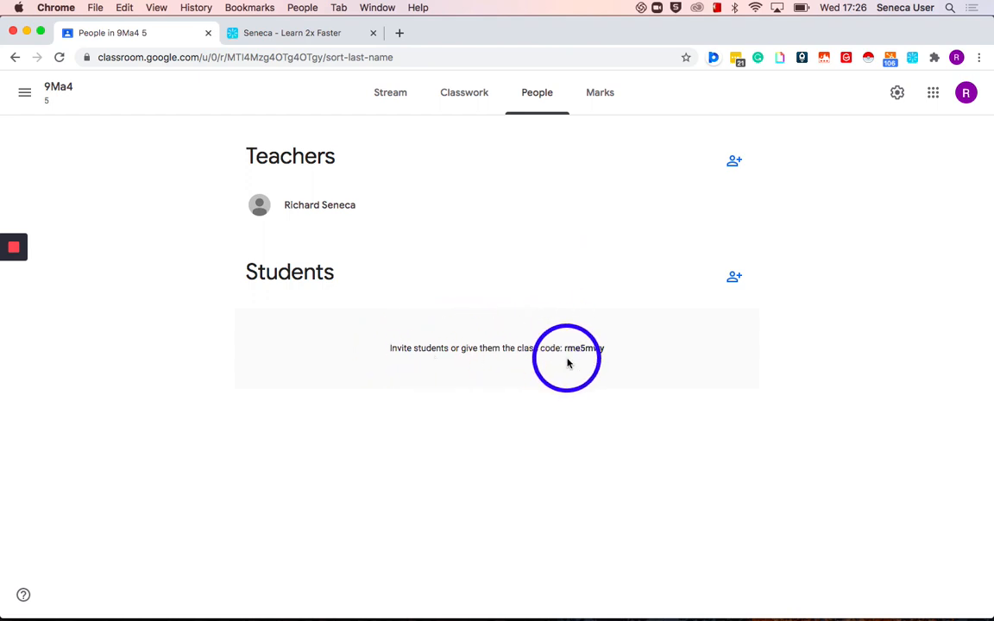
{"action": "left_click_drag", "start_coordinate": [564, 349], "coordinate": [612, 350]}
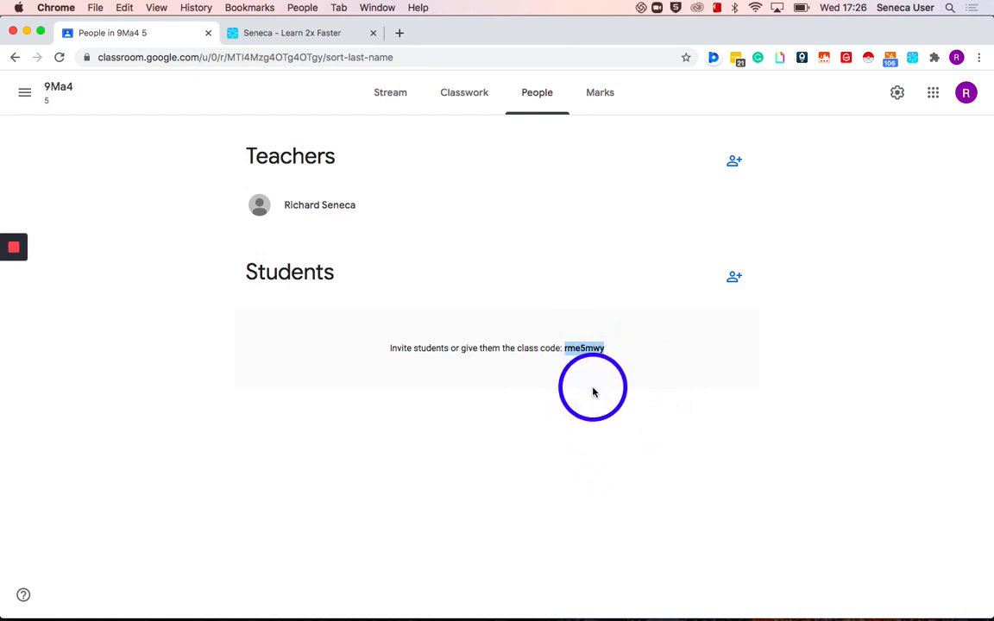
{"action": "left_click", "coordinate": [654, 333]}
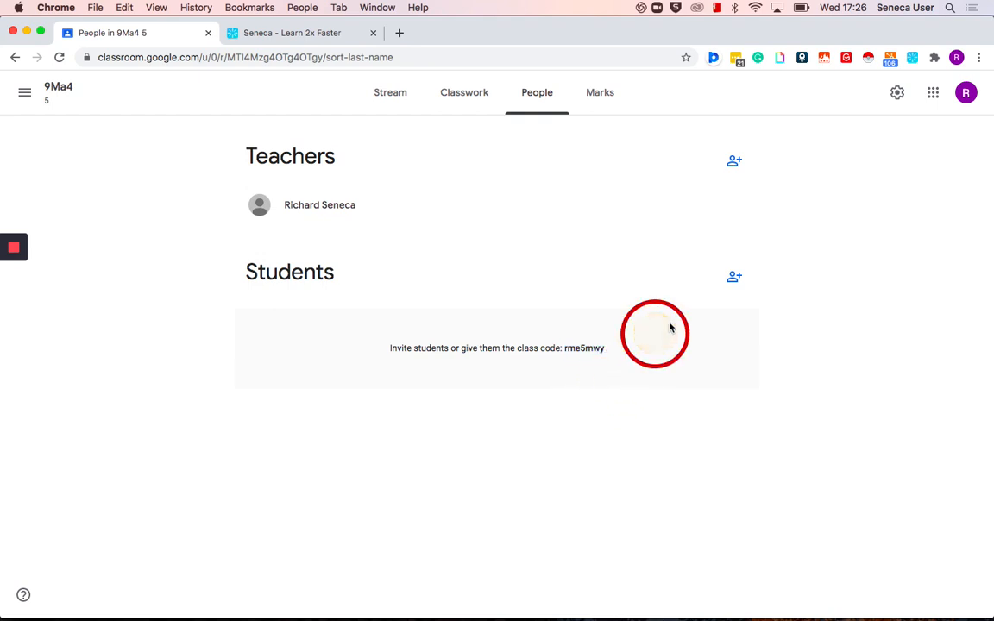
Step: Look at the invitation forms for students and for teachers, cancelling each without inviting anyone
{"action": "left_click", "coordinate": [734, 285]}
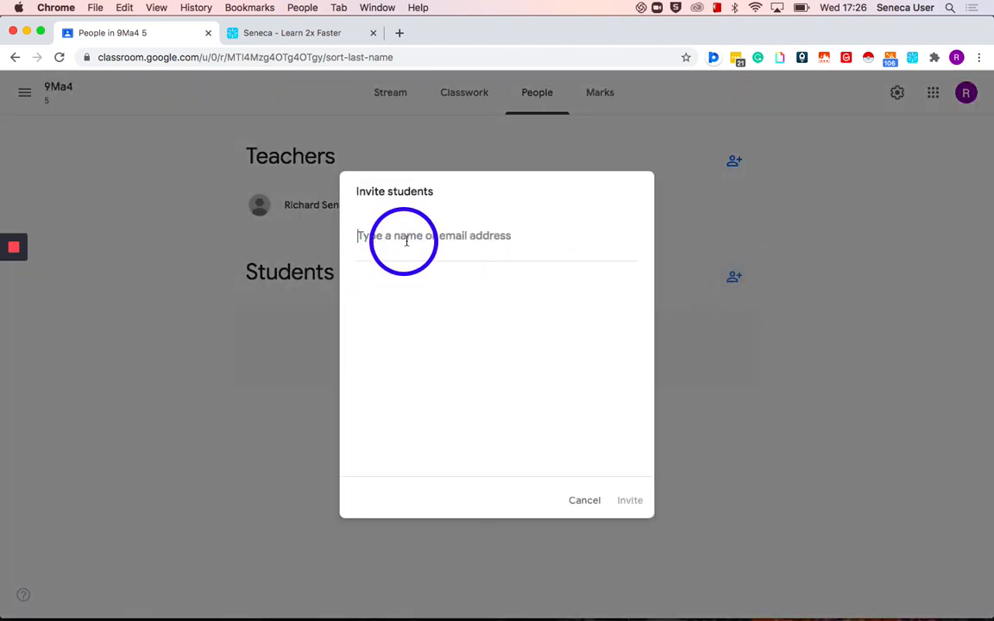
{"action": "left_click", "coordinate": [460, 241]}
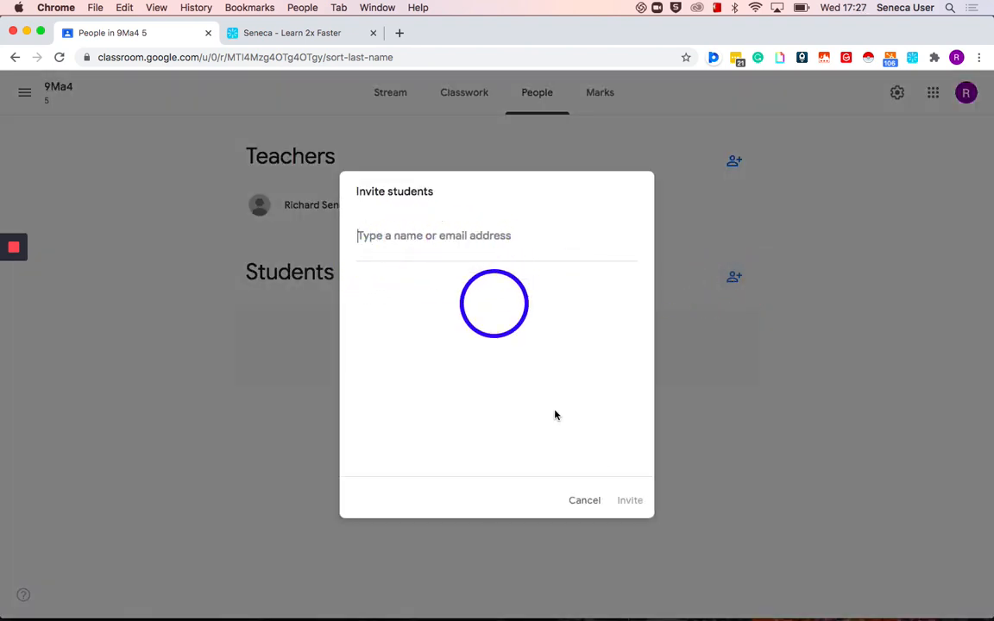
{"action": "left_click", "coordinate": [581, 502]}
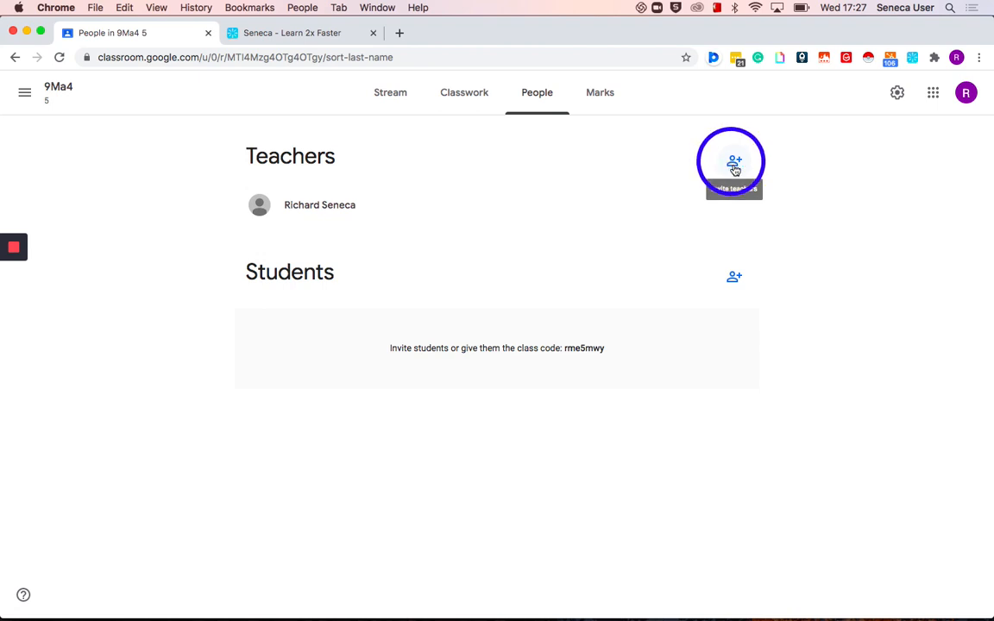
{"action": "left_click", "coordinate": [734, 162]}
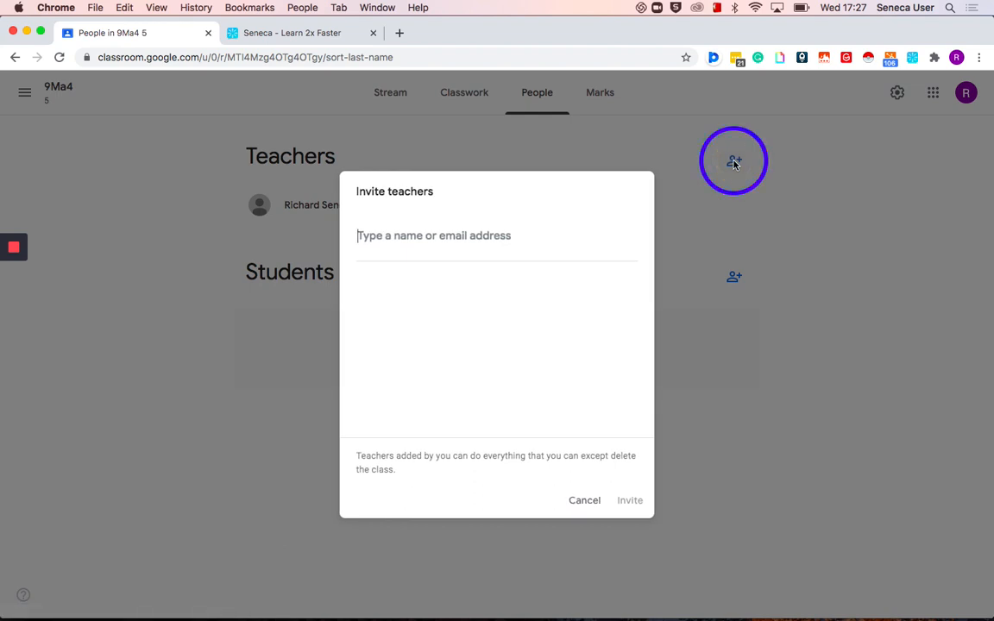
{"action": "left_click", "coordinate": [580, 503]}
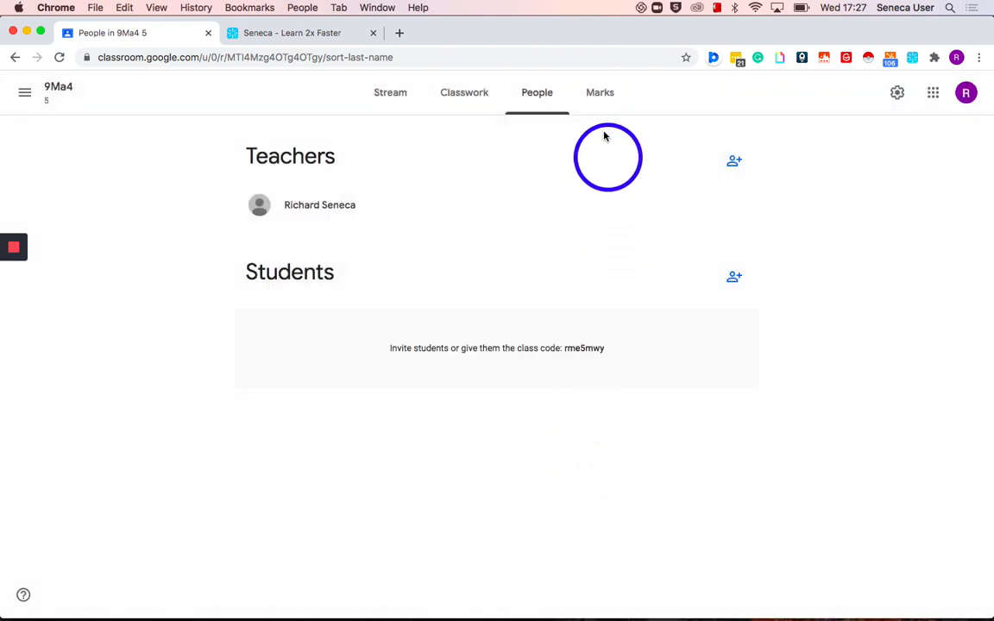
Step: View the marks page of class 9Ma4 and return to the overview of all classes
{"action": "left_click", "coordinate": [600, 97]}
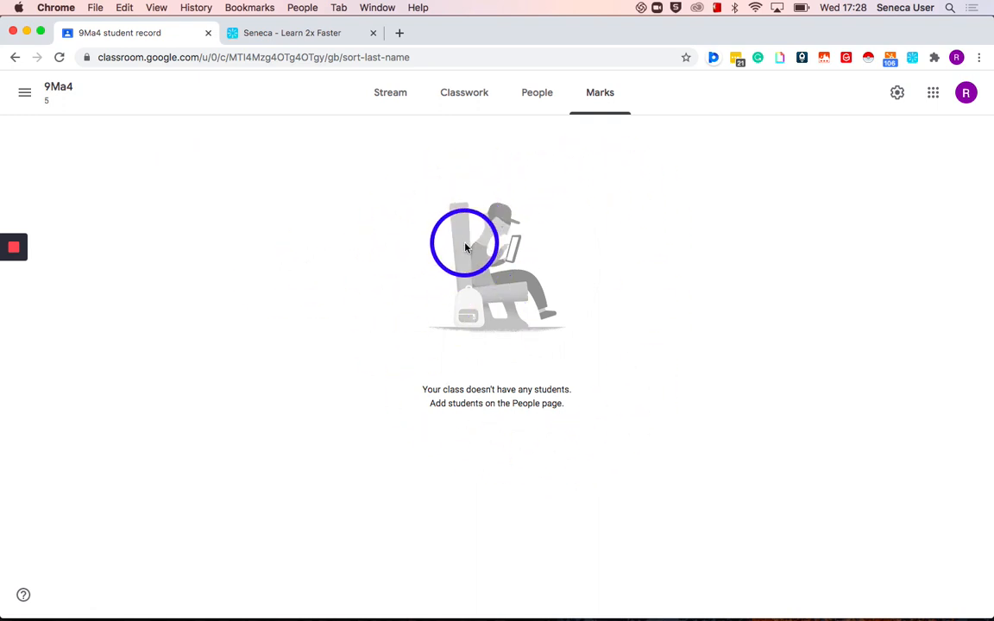
{"action": "left_click", "coordinate": [24, 94]}
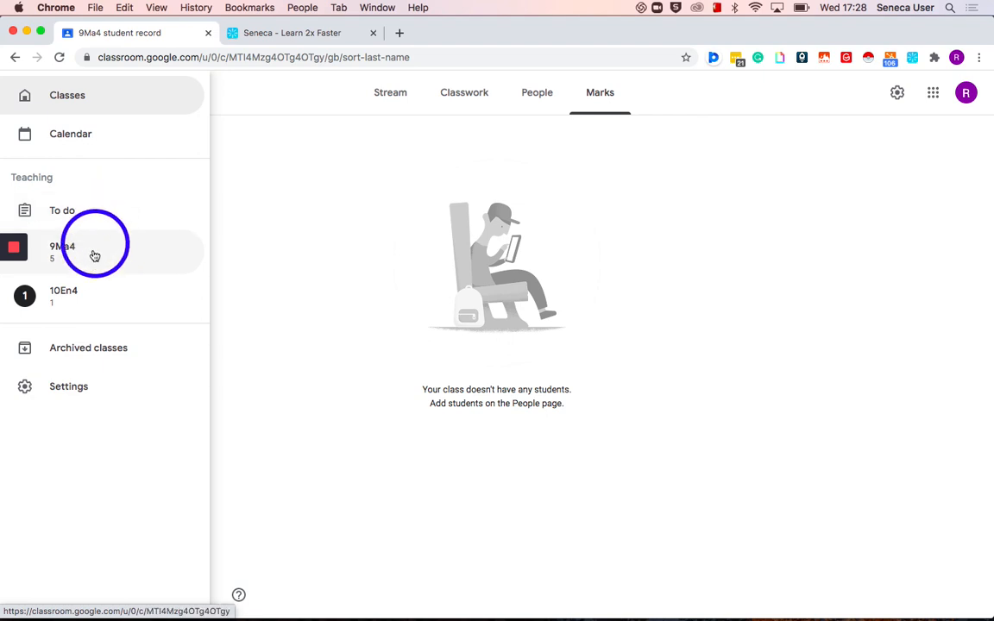
{"action": "left_click", "coordinate": [84, 99]}
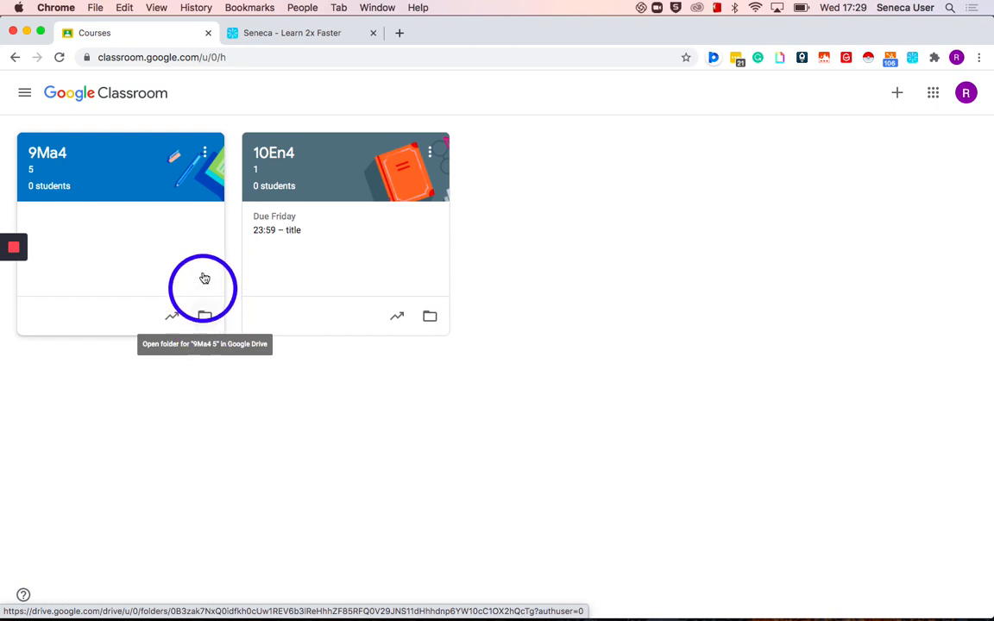
Step: Start a copy of class 9Ma4 and name the new class 9Ma3
{"action": "left_click", "coordinate": [205, 156]}
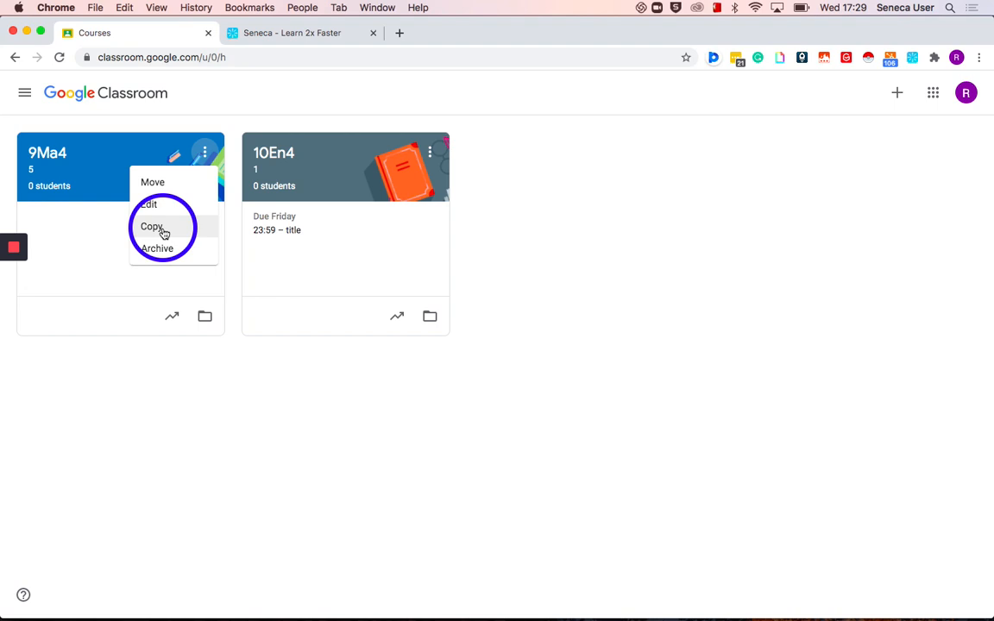
{"action": "left_click", "coordinate": [164, 233]}
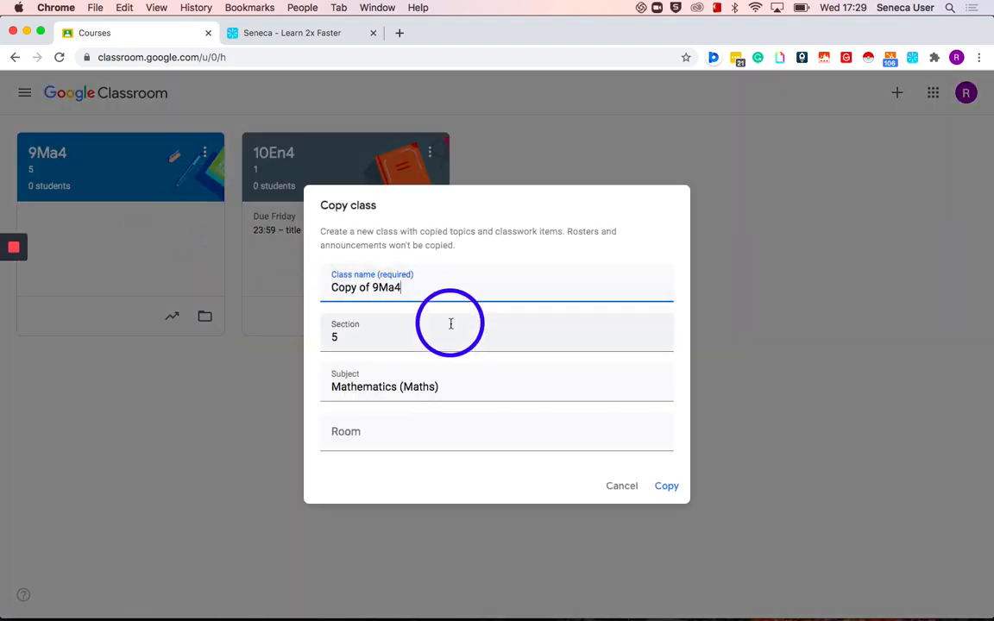
{"action": "left_click", "coordinate": [378, 291]}
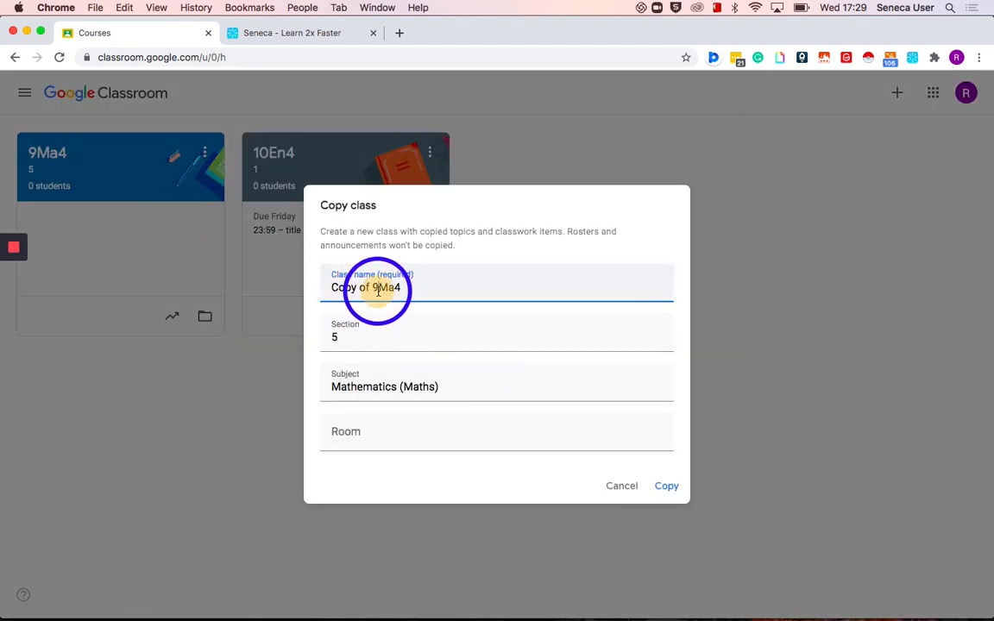
{"action": "left_click", "coordinate": [405, 290]}
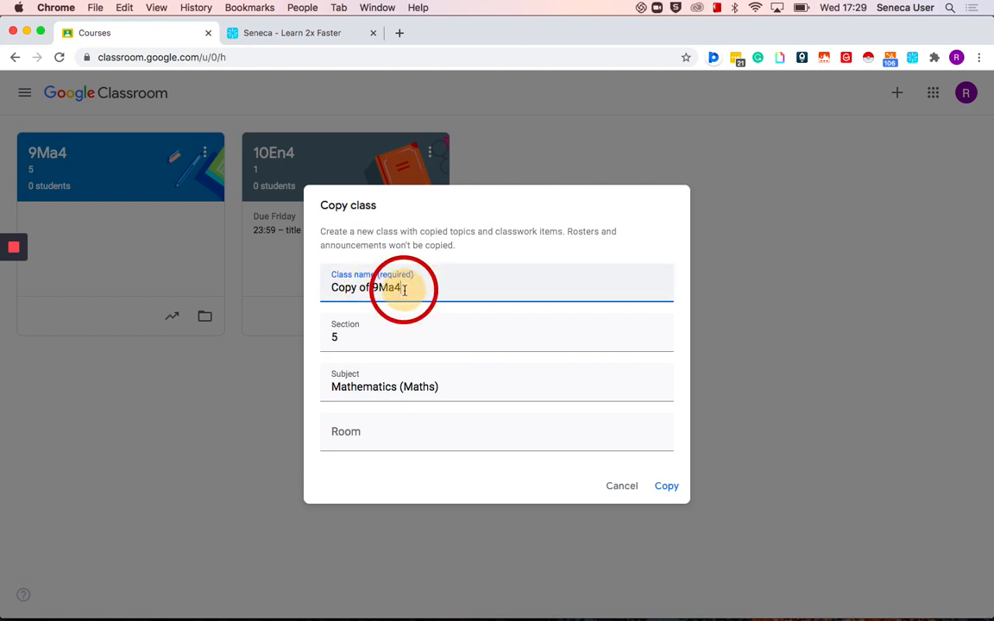
{"action": "key", "text": "BackSpace"}
{"action": "type", "text": "3"}
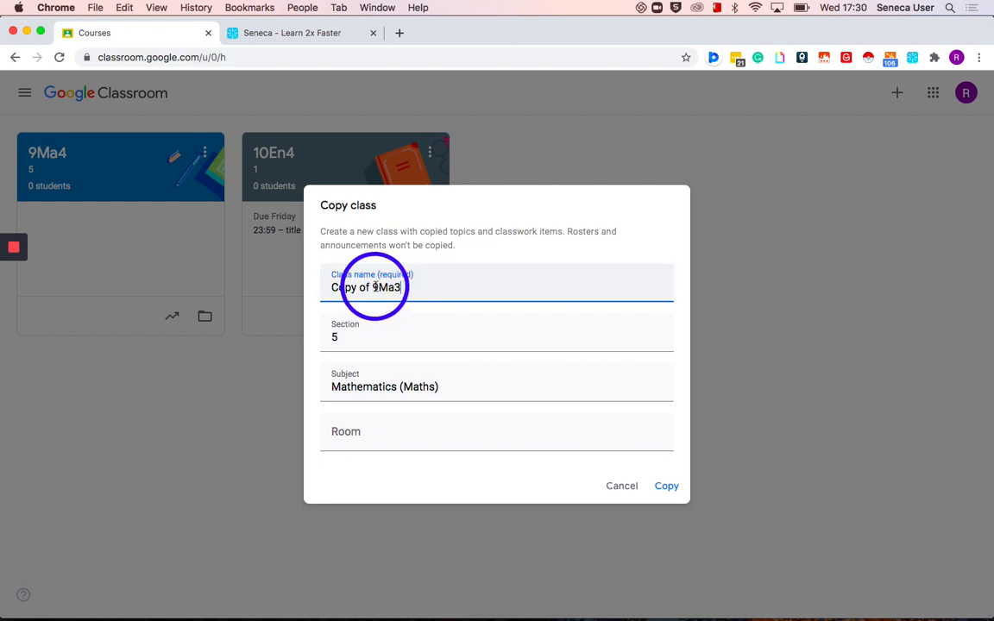
{"action": "left_click_drag", "start_coordinate": [373, 288], "coordinate": [335, 286]}
{"action": "key", "text": "BackSpace"}
Step: Set the copied class's section to 4 and its room to 2.05, and create the copy
{"action": "left_click", "coordinate": [341, 336]}
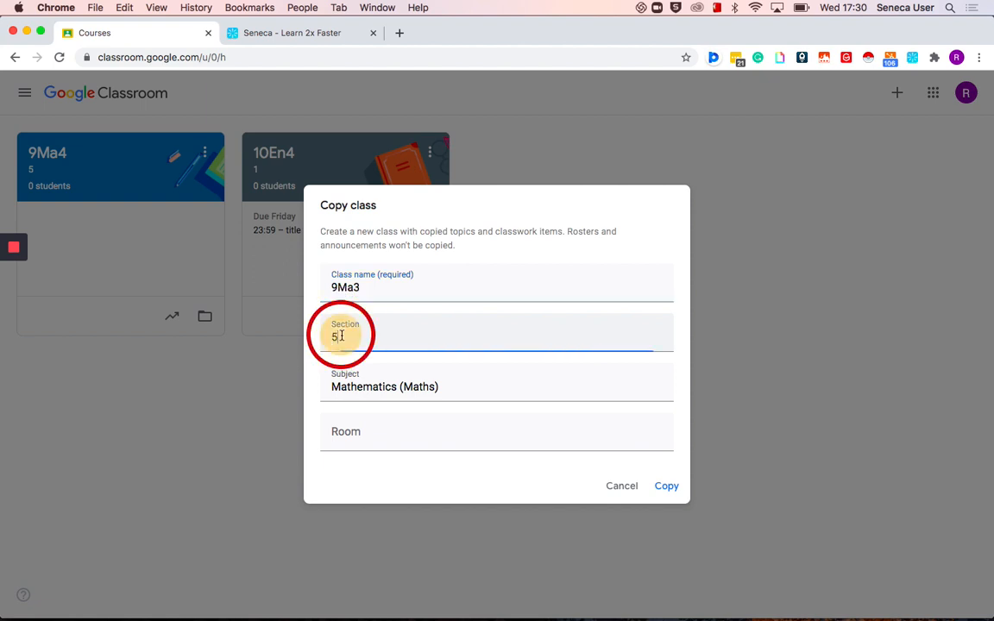
{"action": "key", "text": "BackSpace"}
{"action": "type", "text": "4"}
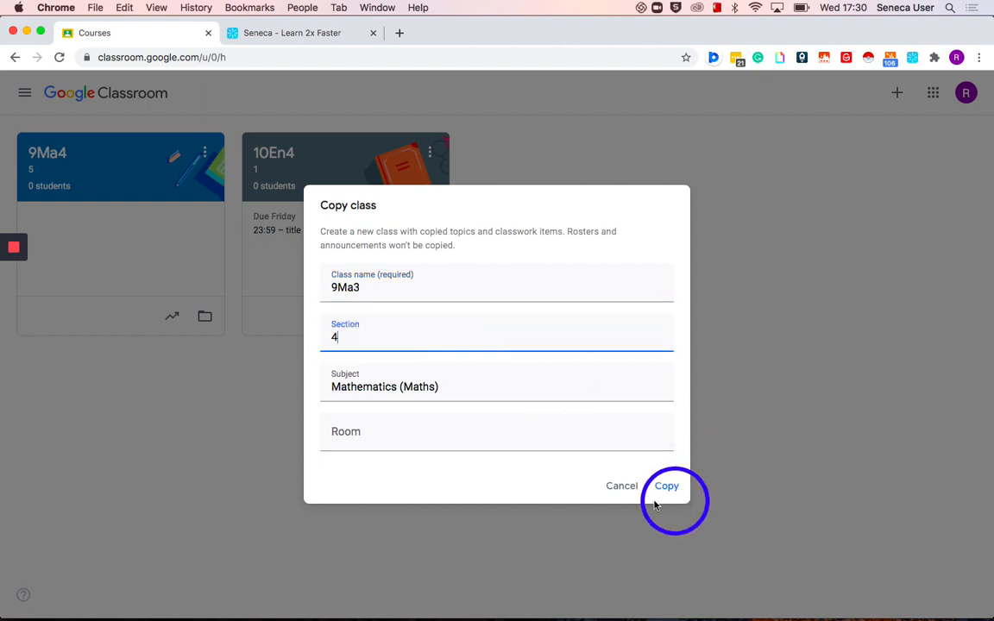
{"action": "left_click", "coordinate": [437, 438]}
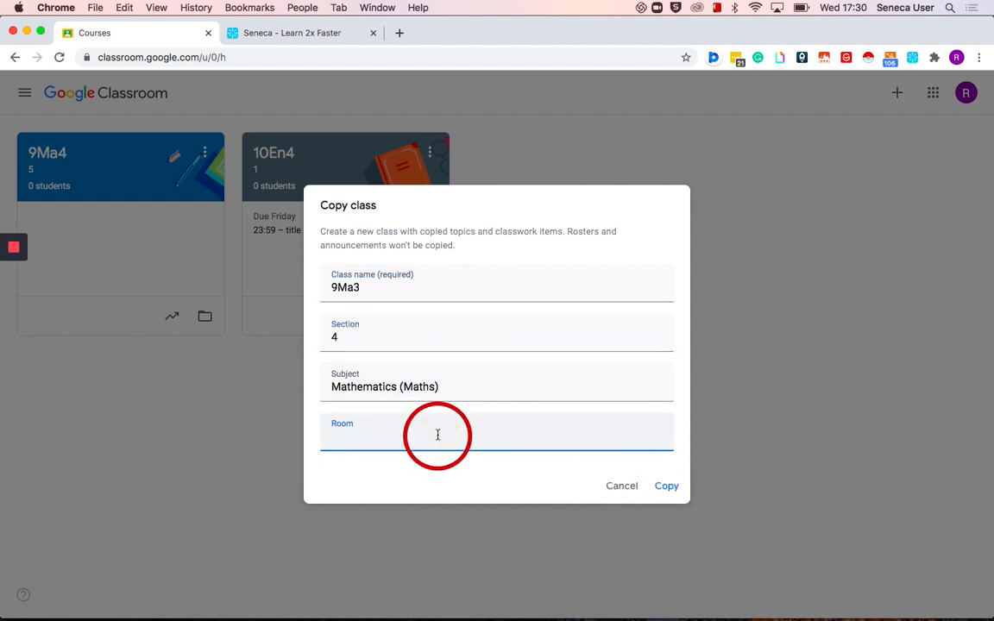
{"action": "type", "text": "2.05"}
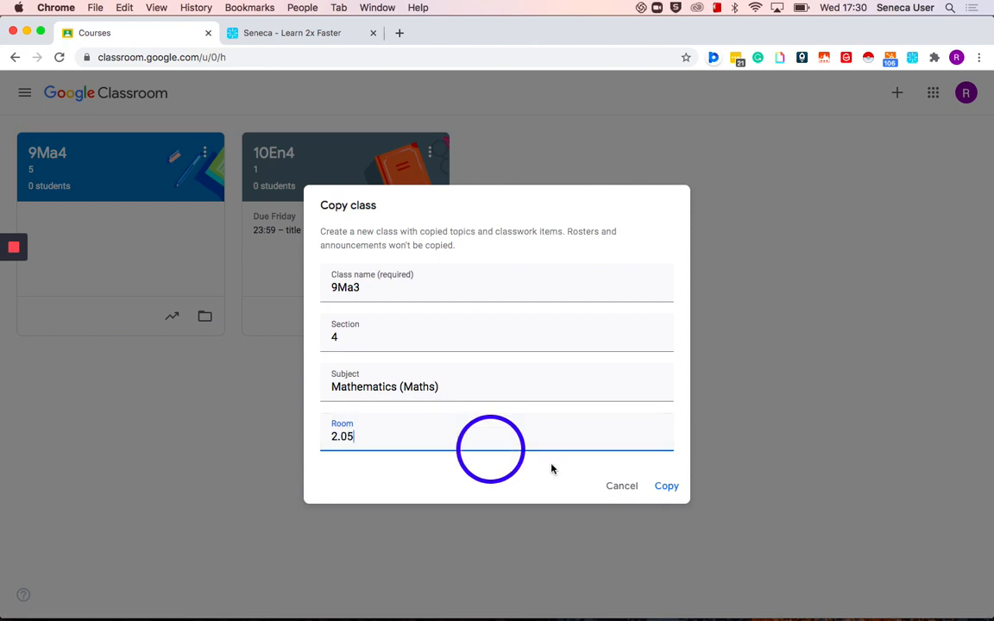
{"action": "left_click", "coordinate": [662, 488]}
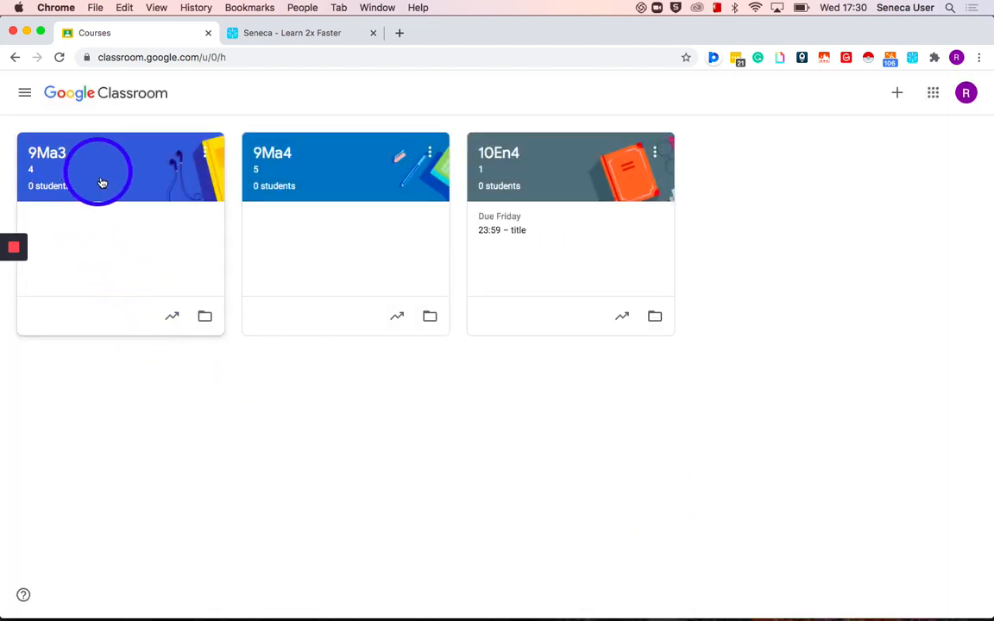
Step: Archive the class 9Ma3 from the class overview
{"action": "left_click", "coordinate": [205, 152]}
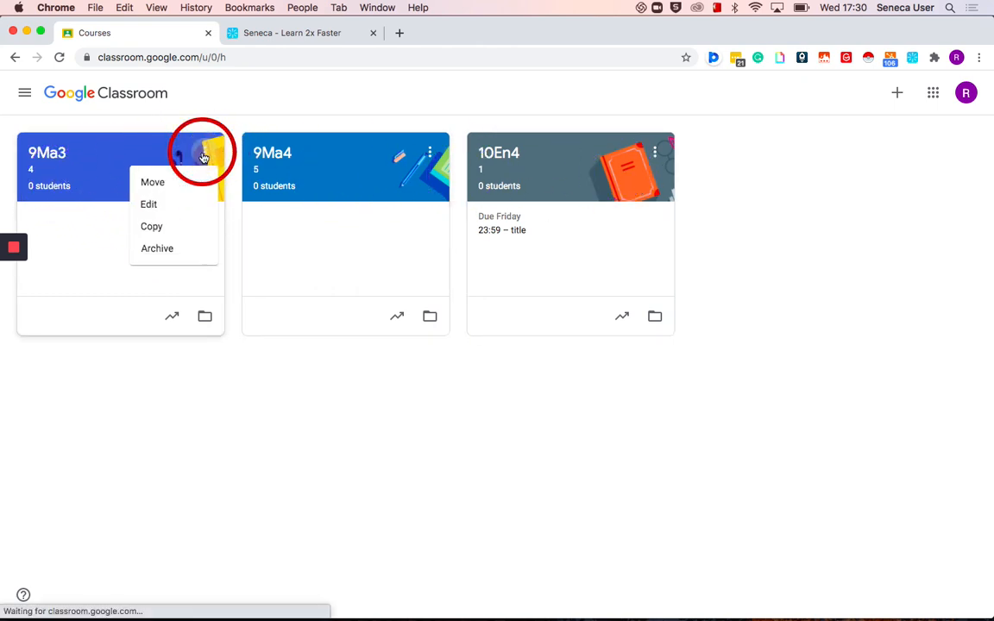
{"action": "left_click", "coordinate": [156, 248]}
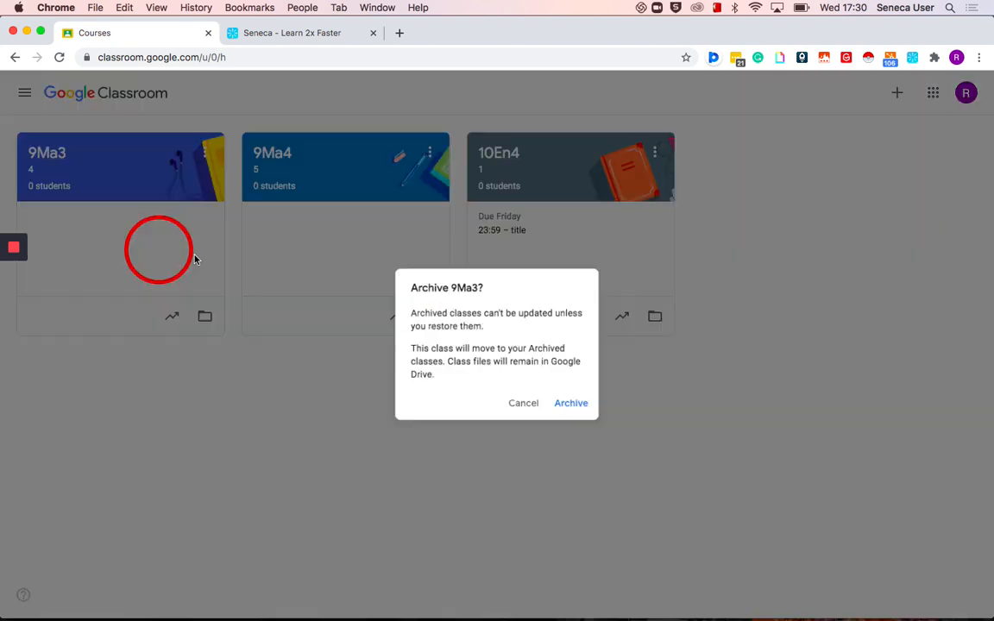
{"action": "left_click", "coordinate": [574, 406]}
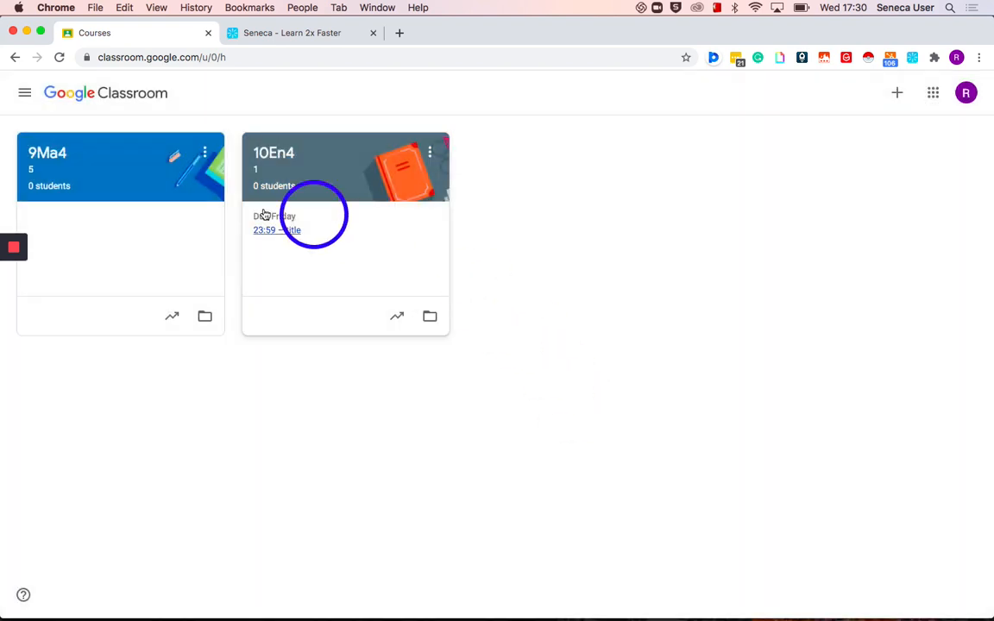
Step: Move class 9Ma4 to the position after 10En4 in the class overview
{"action": "left_click", "coordinate": [204, 153]}
{"action": "left_click", "coordinate": [167, 189]}
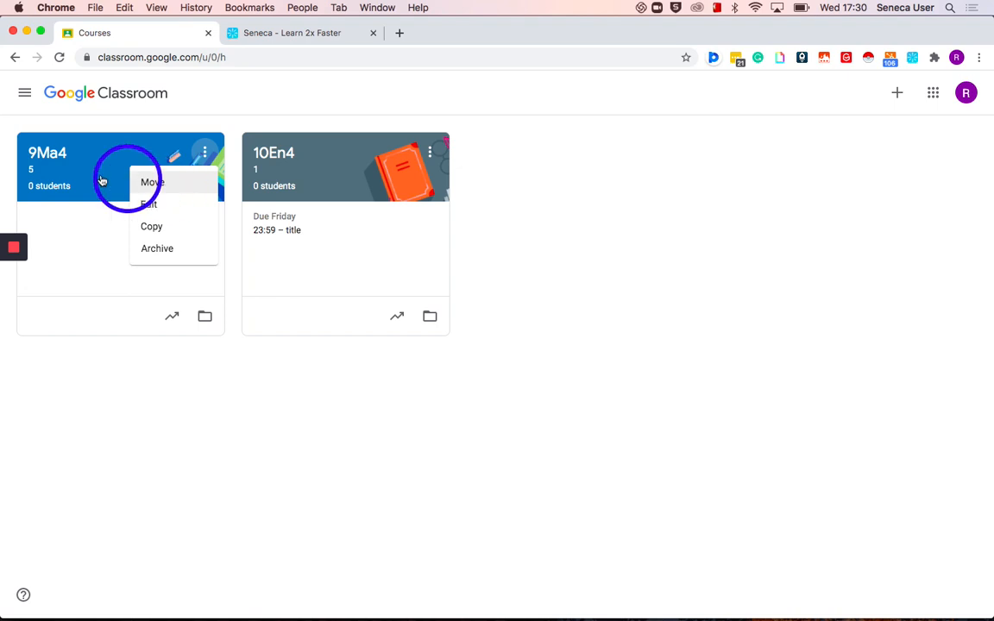
{"action": "left_click", "coordinate": [159, 186]}
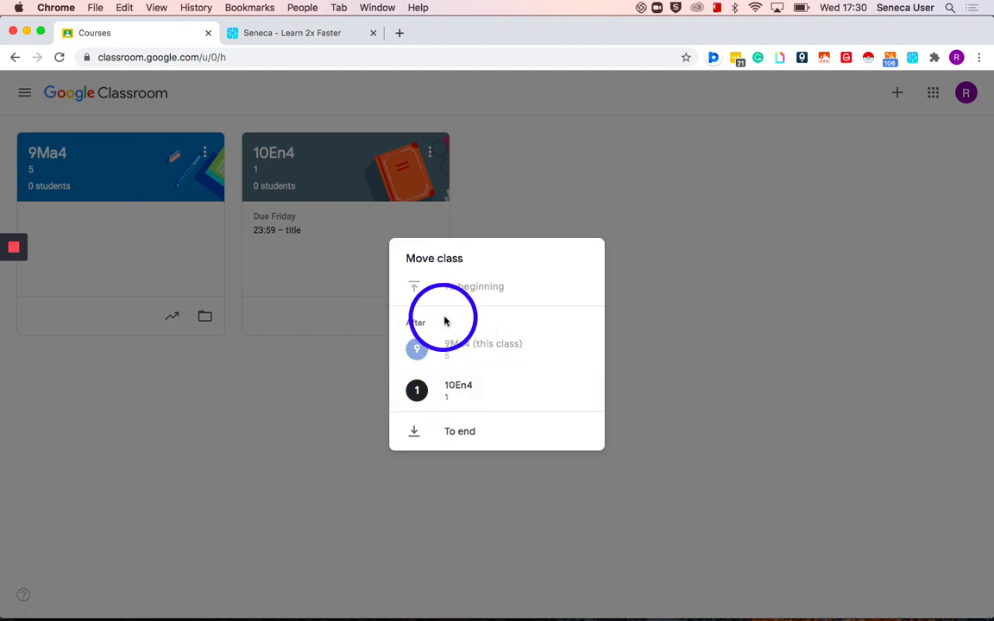
{"action": "left_click", "coordinate": [457, 388]}
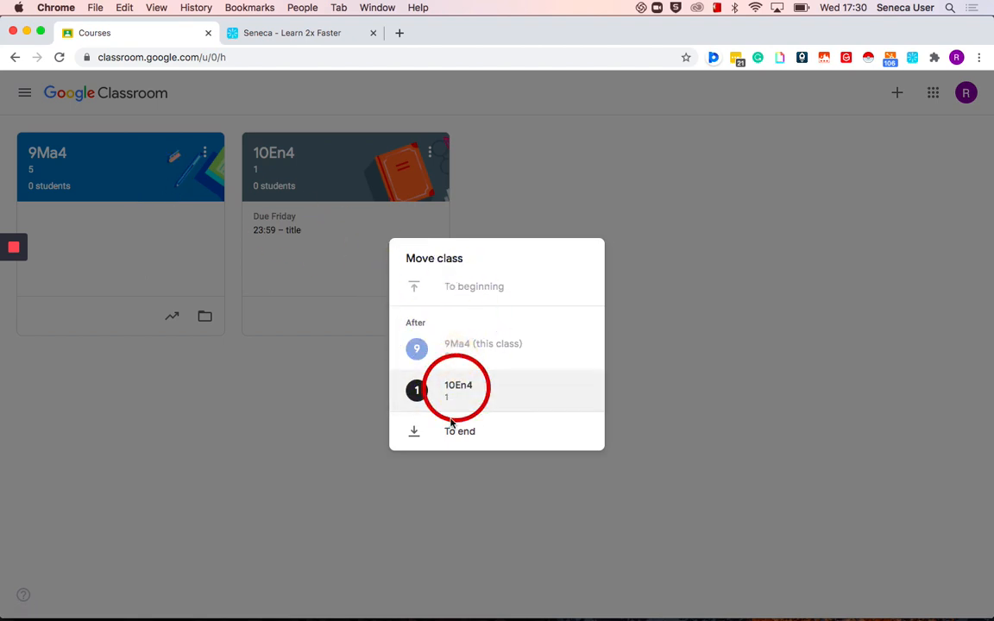
{"action": "left_click", "coordinate": [459, 396]}
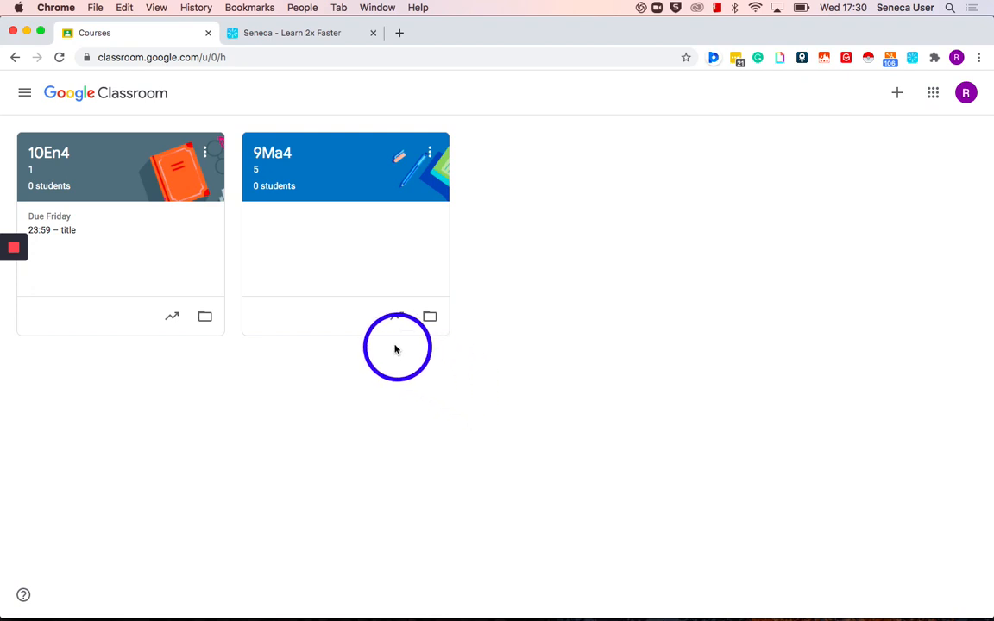